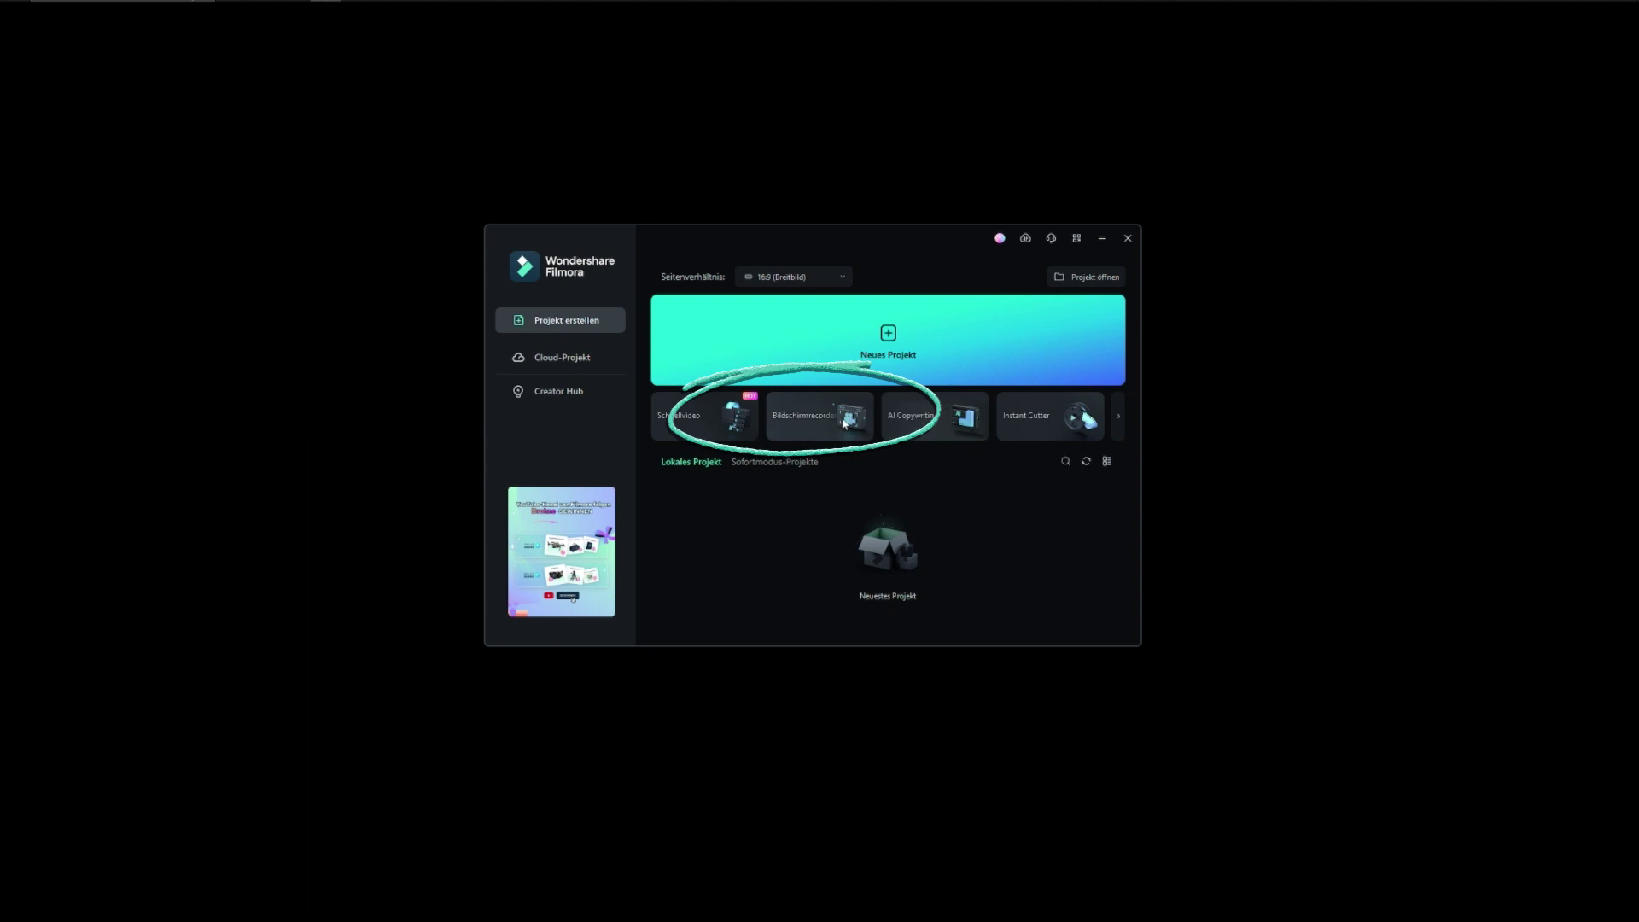
# - Open the Filmora Screen Recorder and briefly review its Einstellungen
pyautogui.click(844, 423)
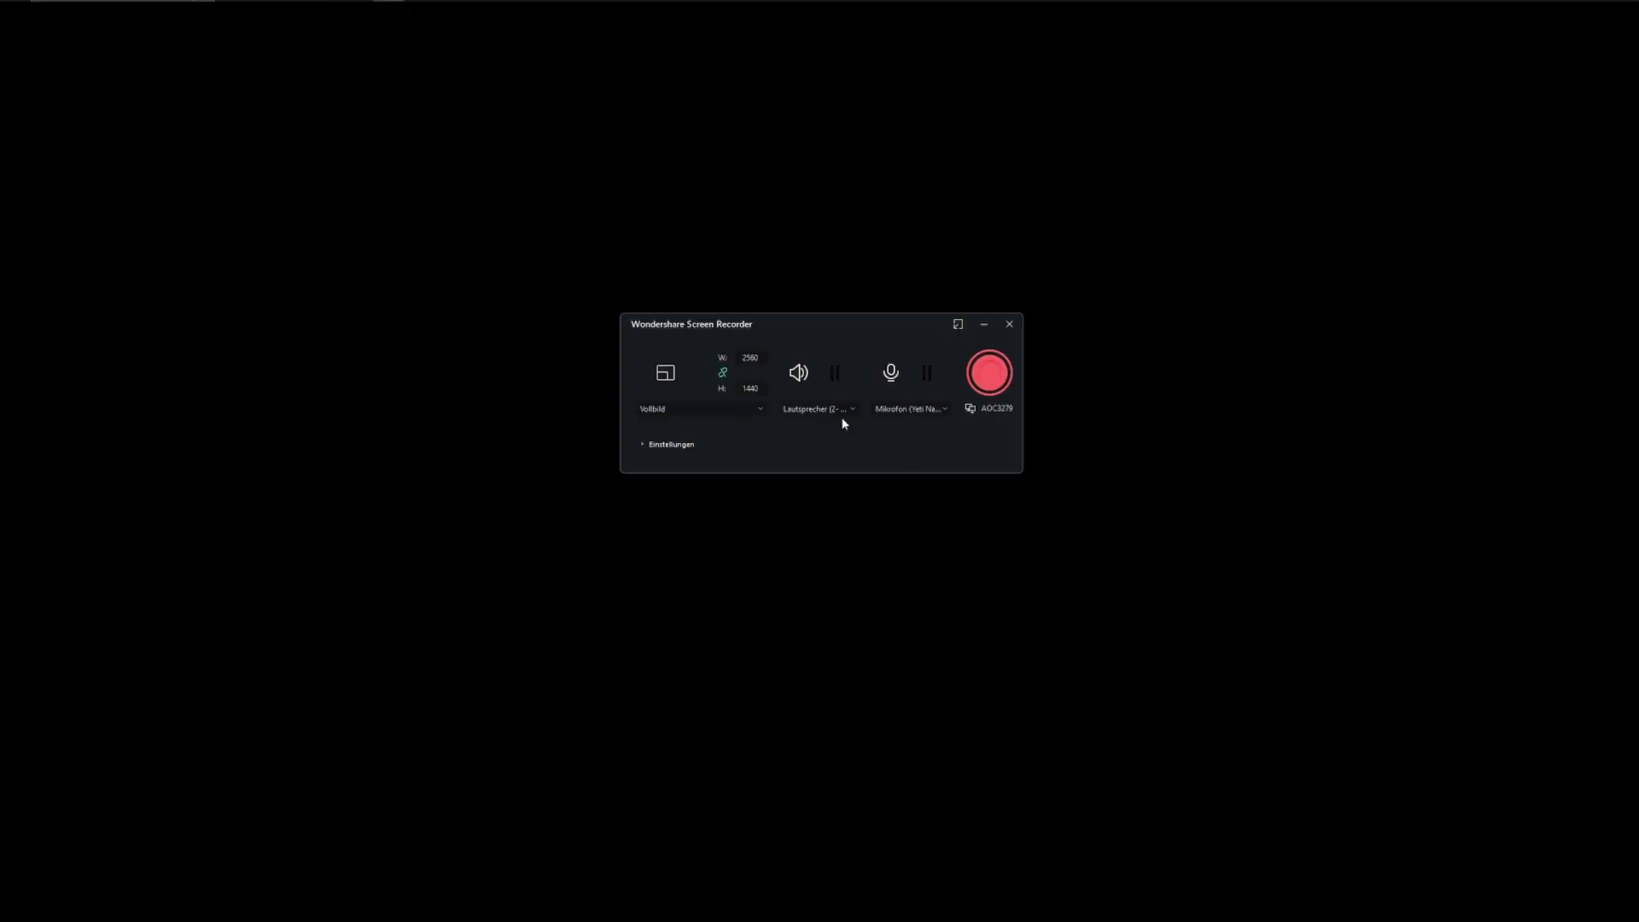
pyautogui.click(646, 445)
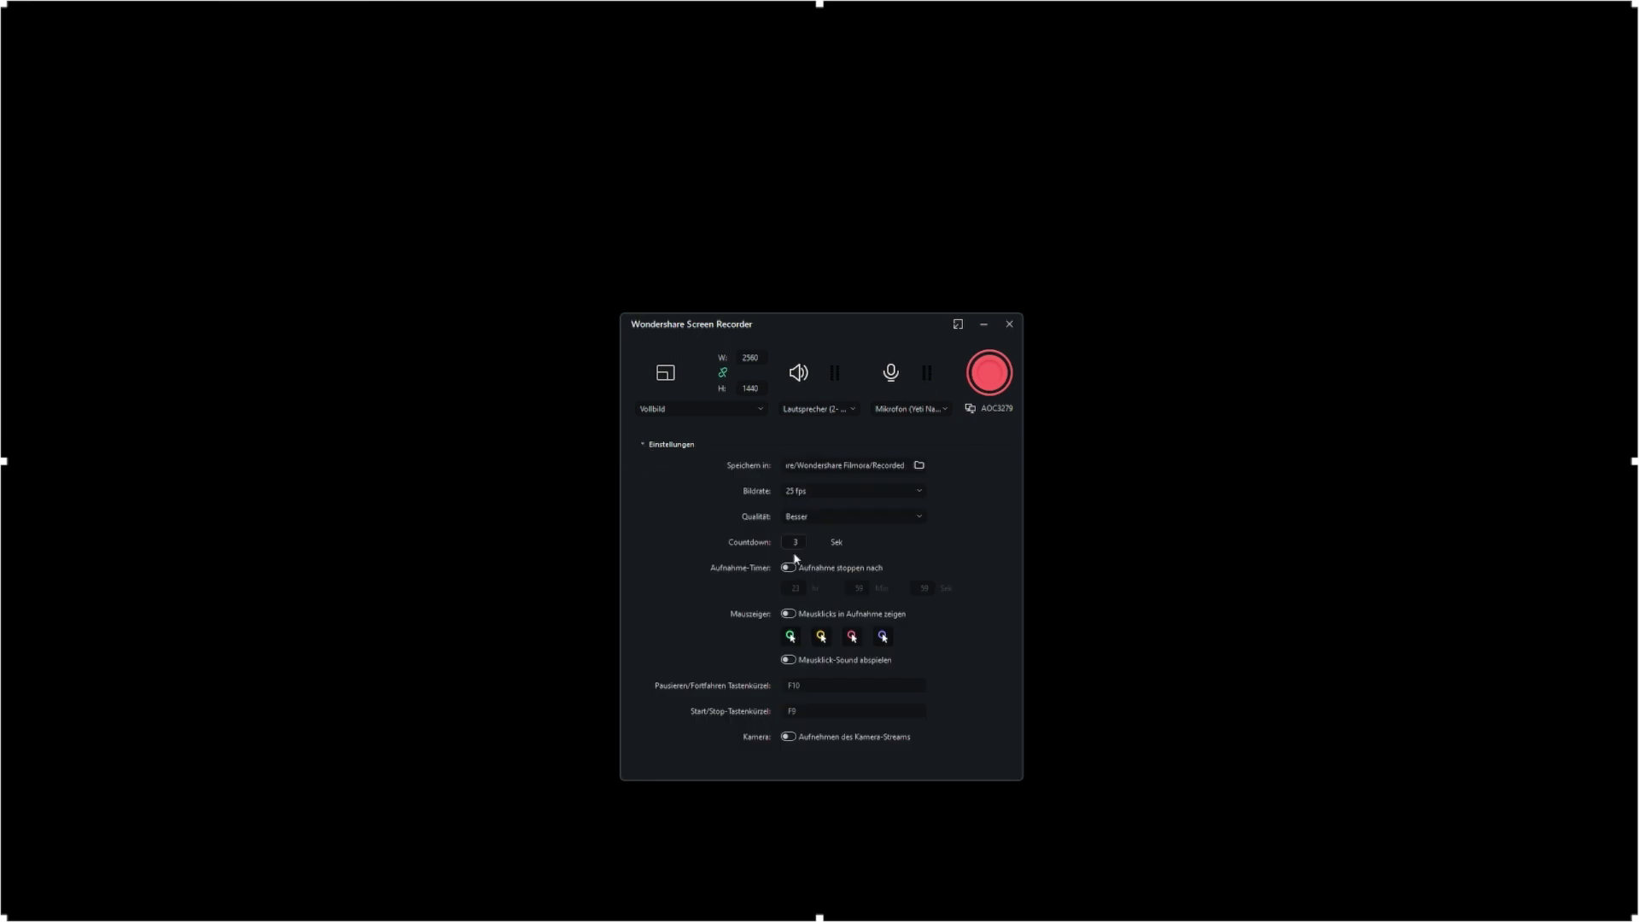
pyautogui.click(646, 447)
# - Place clip VID_20230909_114303 on the timeline and match the project to 2560 x 1440 25fps
pyautogui.moveTo(372, 553); pyautogui.dragTo(444, 537)
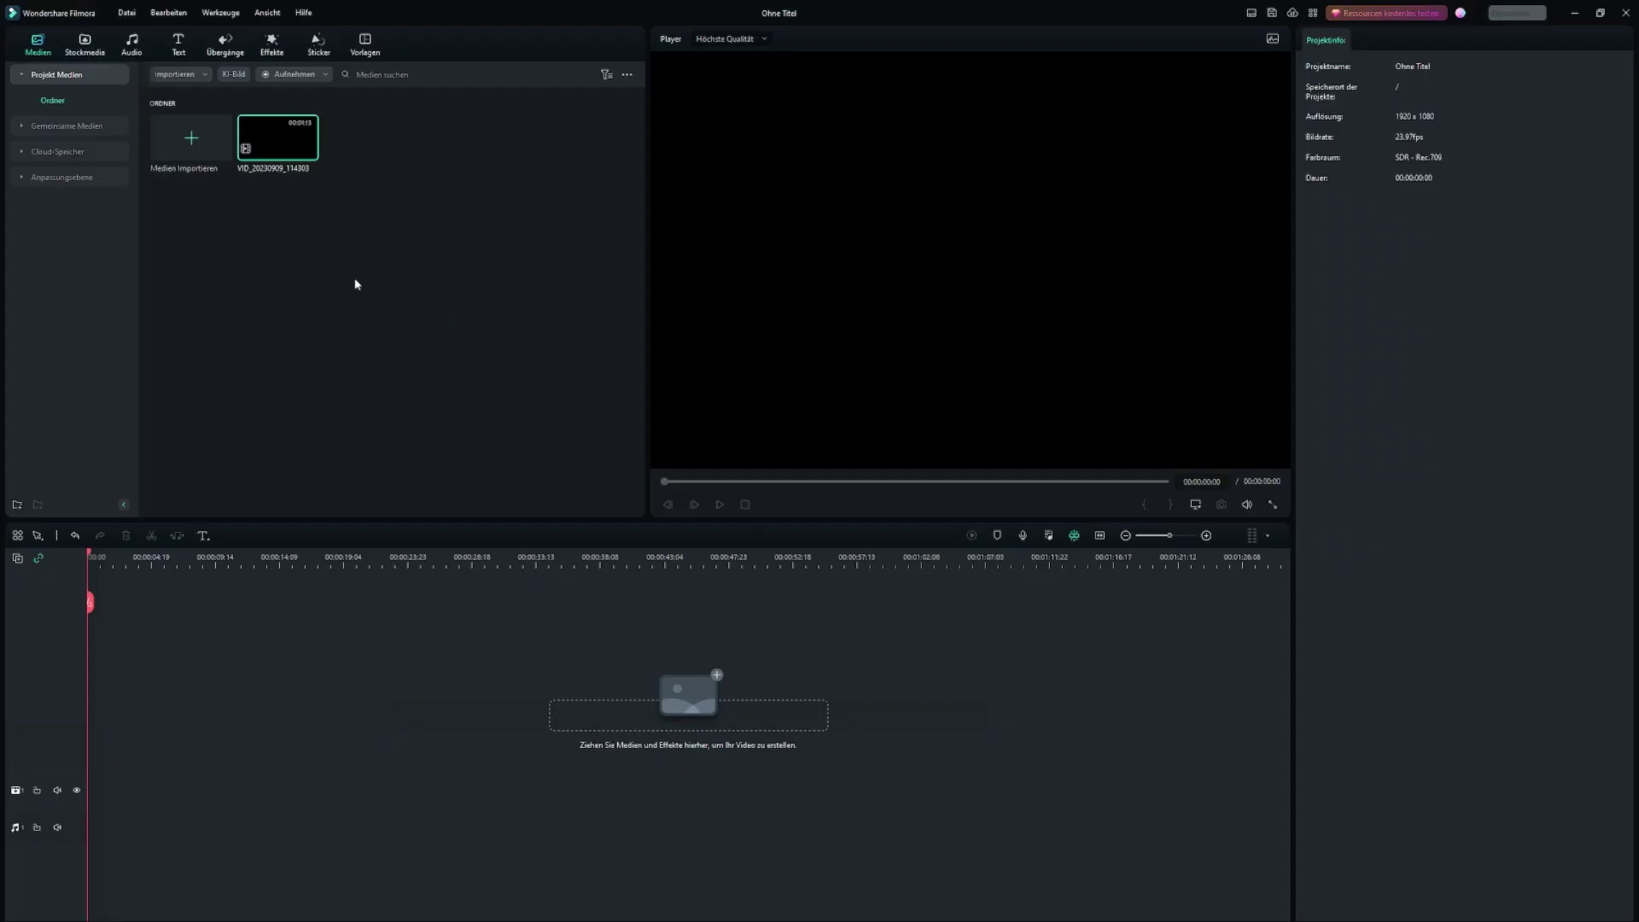
pyautogui.moveTo(278, 143); pyautogui.dragTo(90, 760)
pyautogui.click(755, 491)
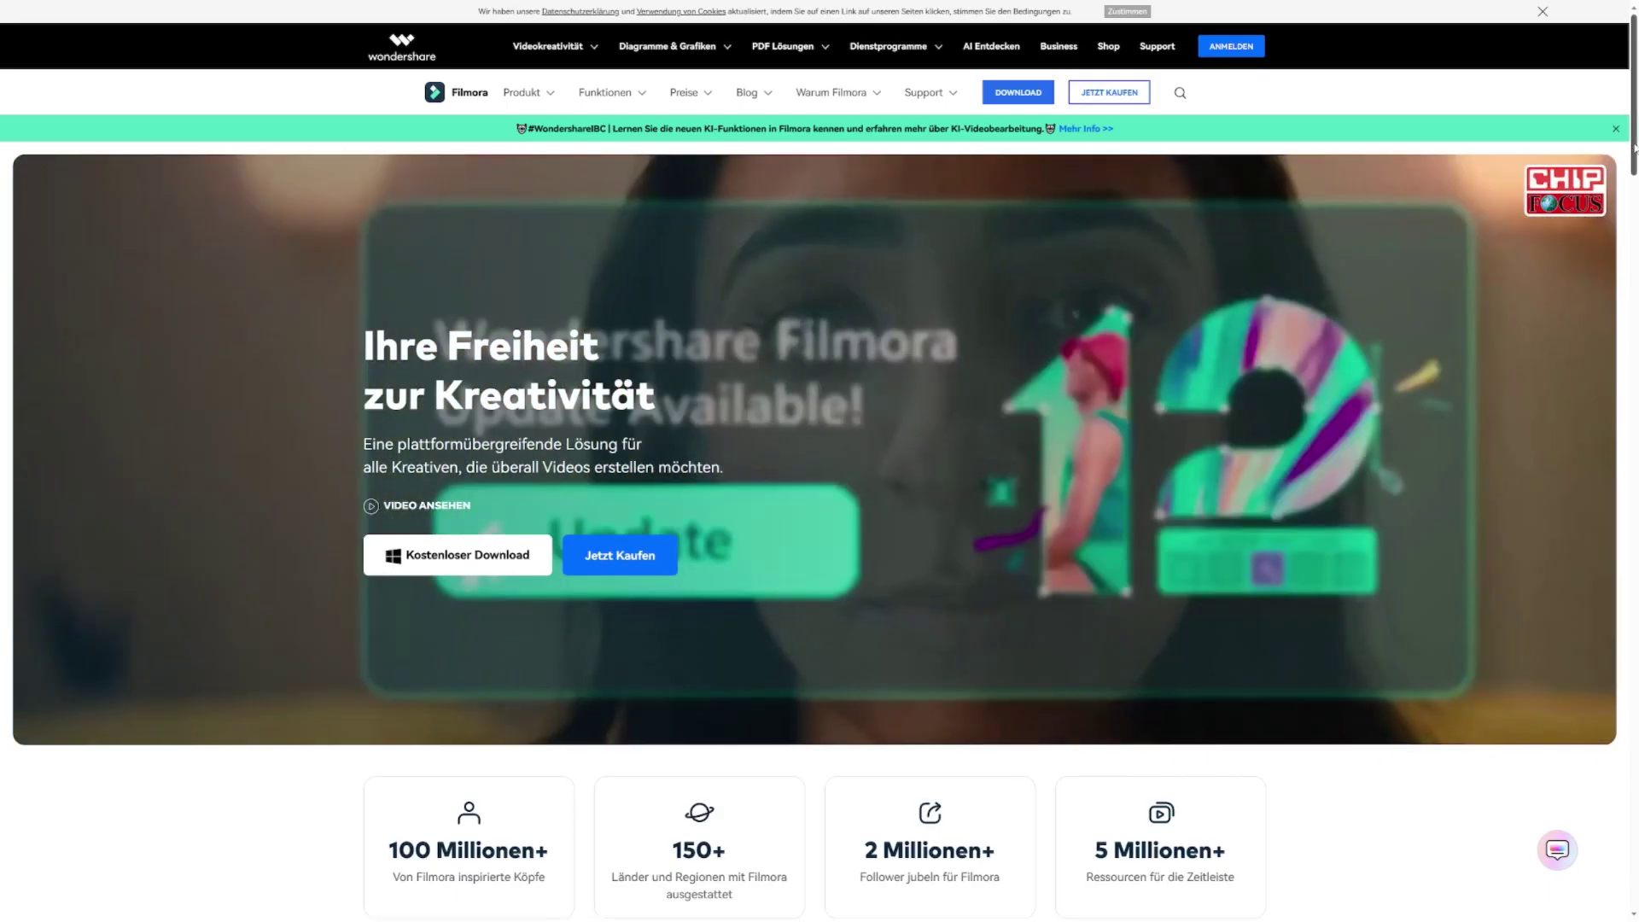
# - Scroll the Filmora website, then return to the Premiere Elements beach project
pyautogui.scroll(-1, 1630, 155)
pyautogui.moveTo(1631, 156)
pyautogui.mouseDown()
pyautogui.moveTo(1612, 354)
pyautogui.moveTo(1633, 571)
pyautogui.moveTo(1633, 149)
pyautogui.mouseUp()
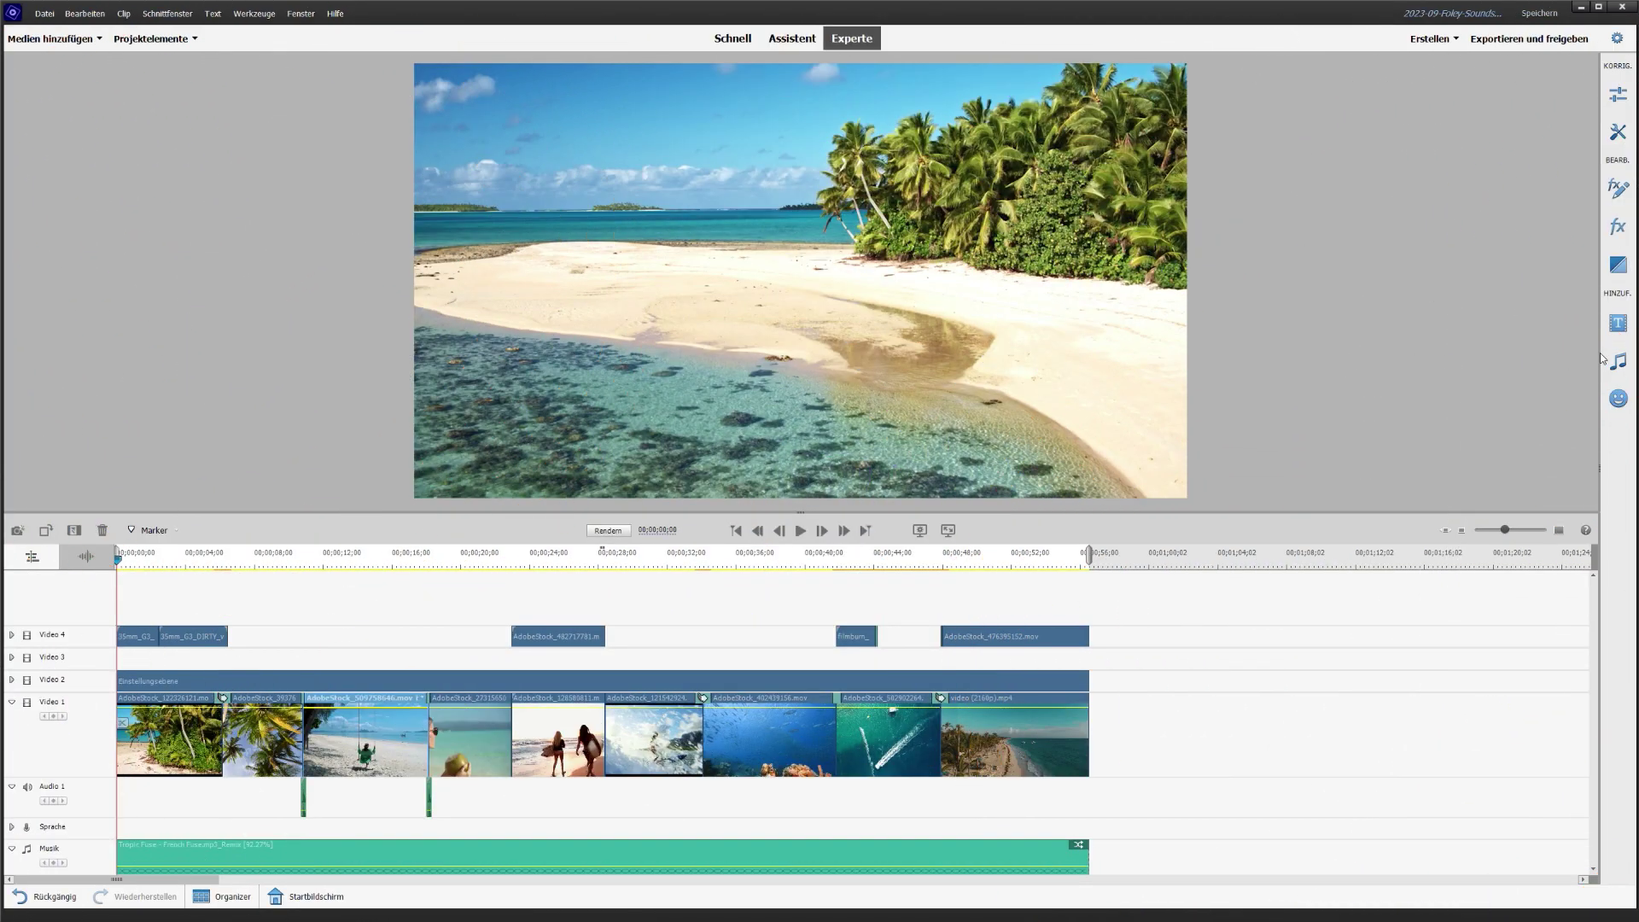
# - Open the audio library and show all sound effects via Soundeffekte > Alles einblenden
pyautogui.click(1614, 361)
pyautogui.click(1619, 362)
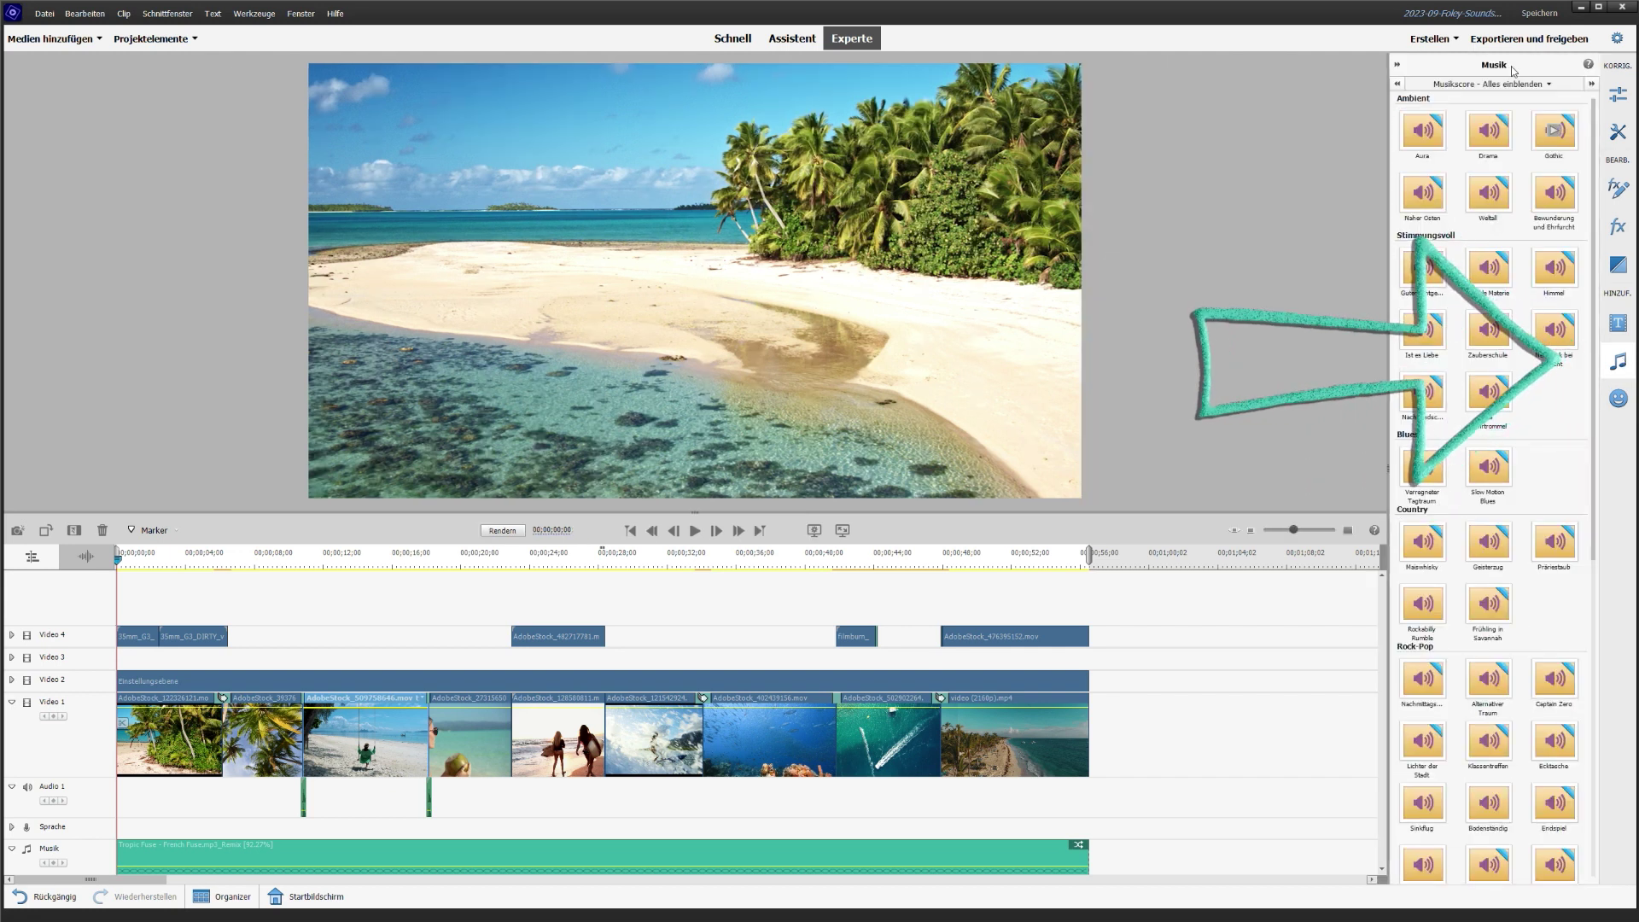
pyautogui.click(1536, 85)
pyautogui.moveTo(1512, 113)
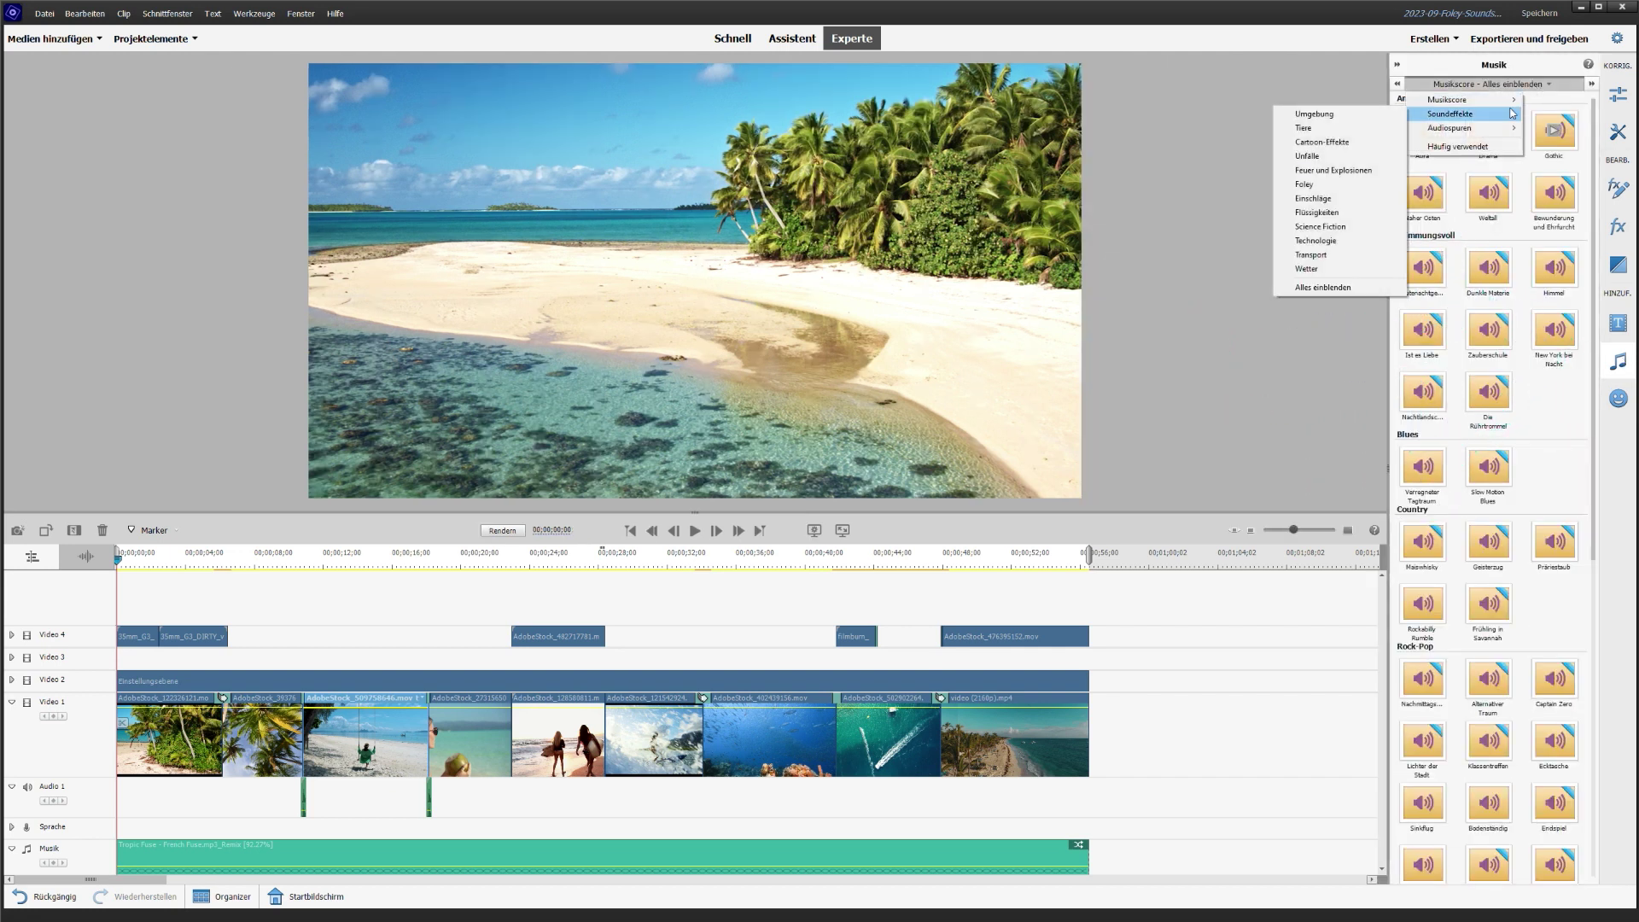
pyautogui.click(1338, 288)
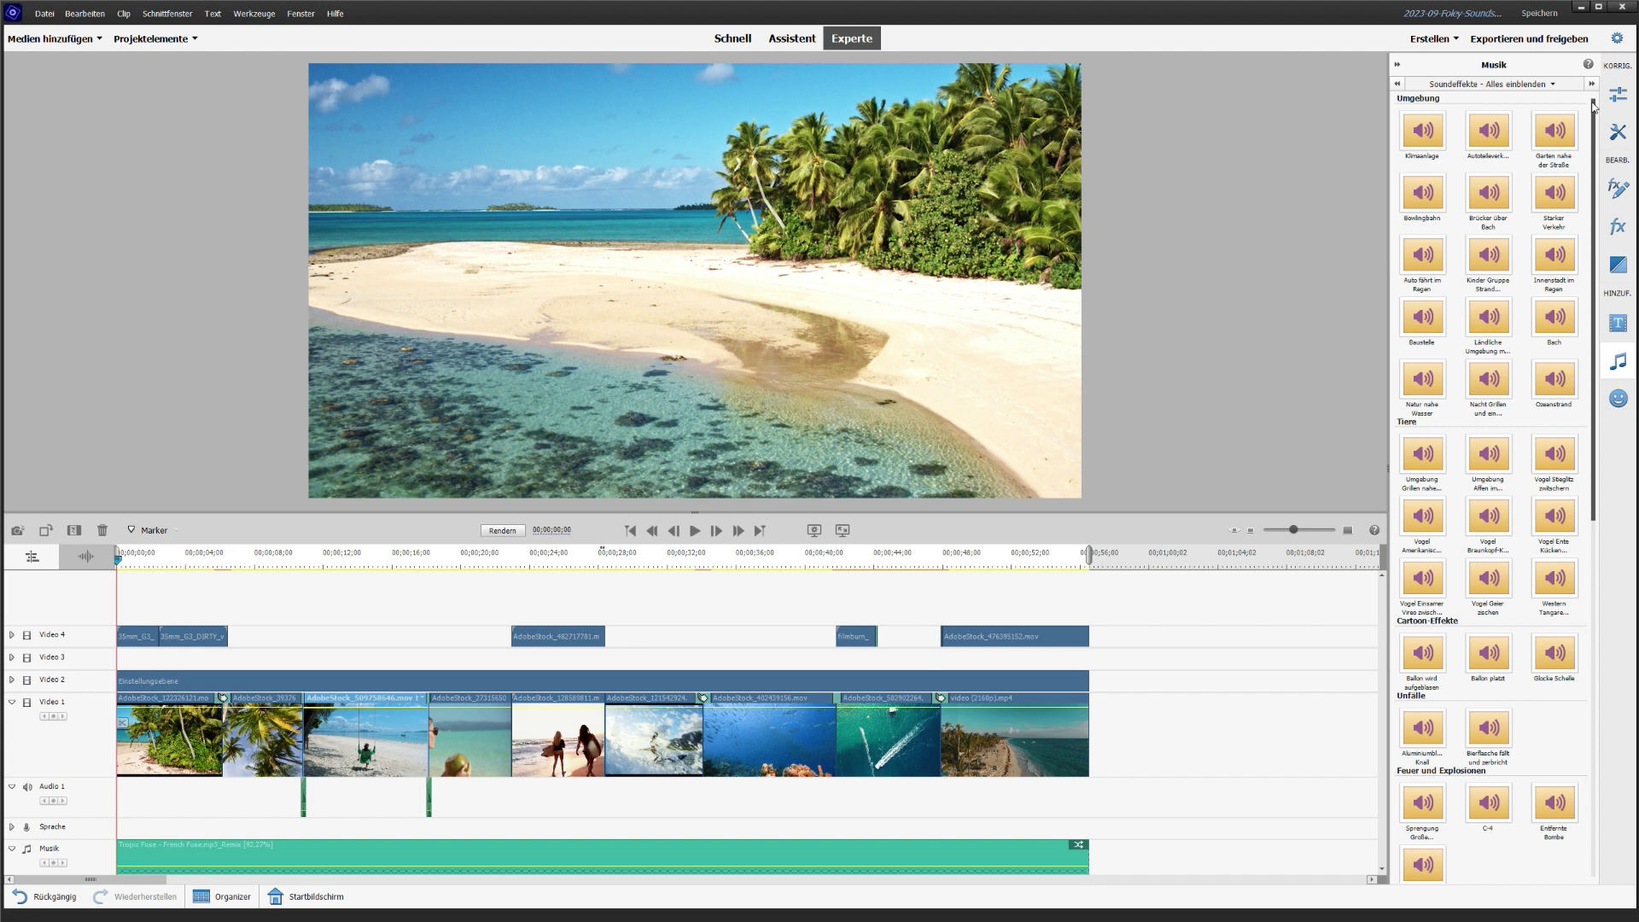
# - Select the Ozeanstrand sound effect after first trying Natur nahe Wasser
pyautogui.moveTo(1424, 385)
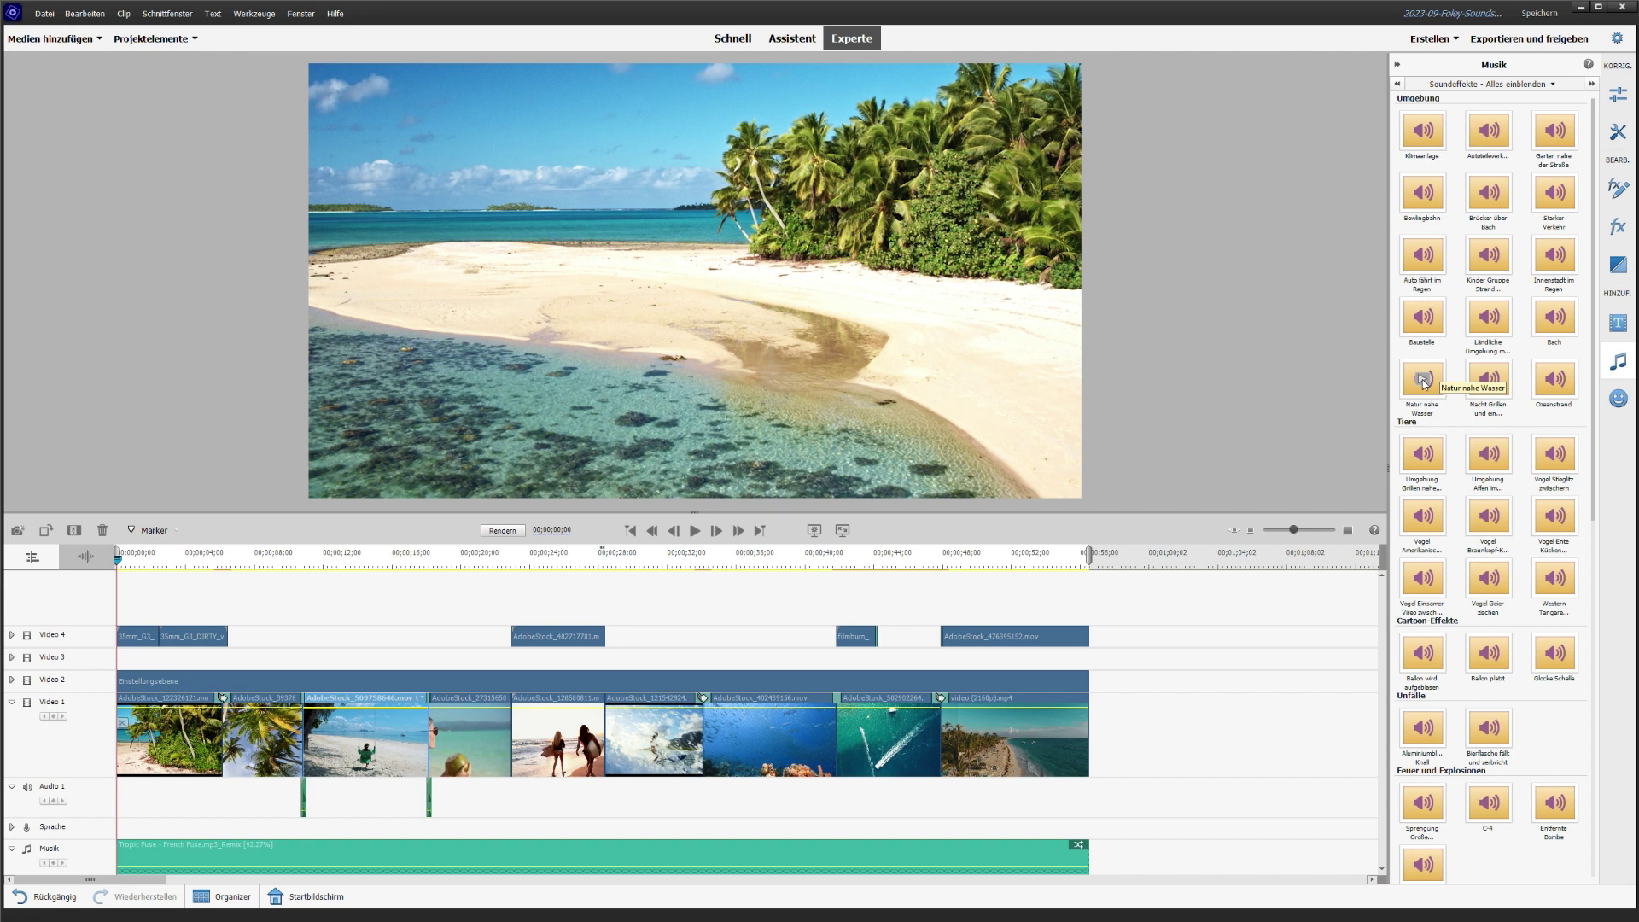
pyautogui.click(1424, 384)
pyautogui.click(1552, 383)
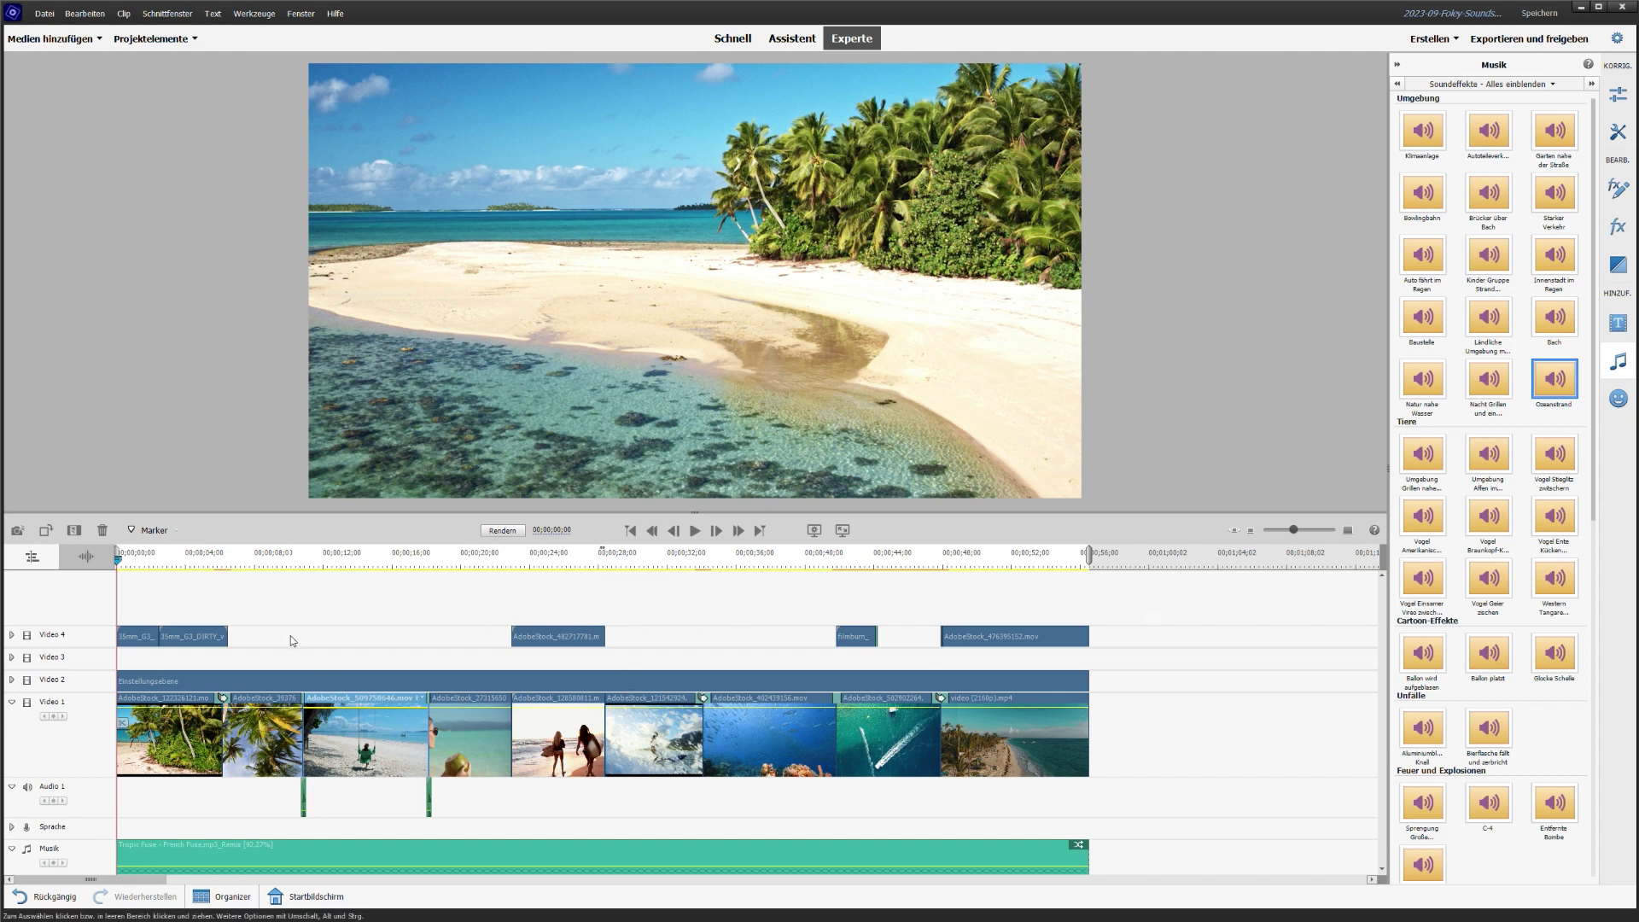
# - Add one new audio track, Audio 5, through Spuren hinzufügen
pyautogui.rightClick(91, 735)
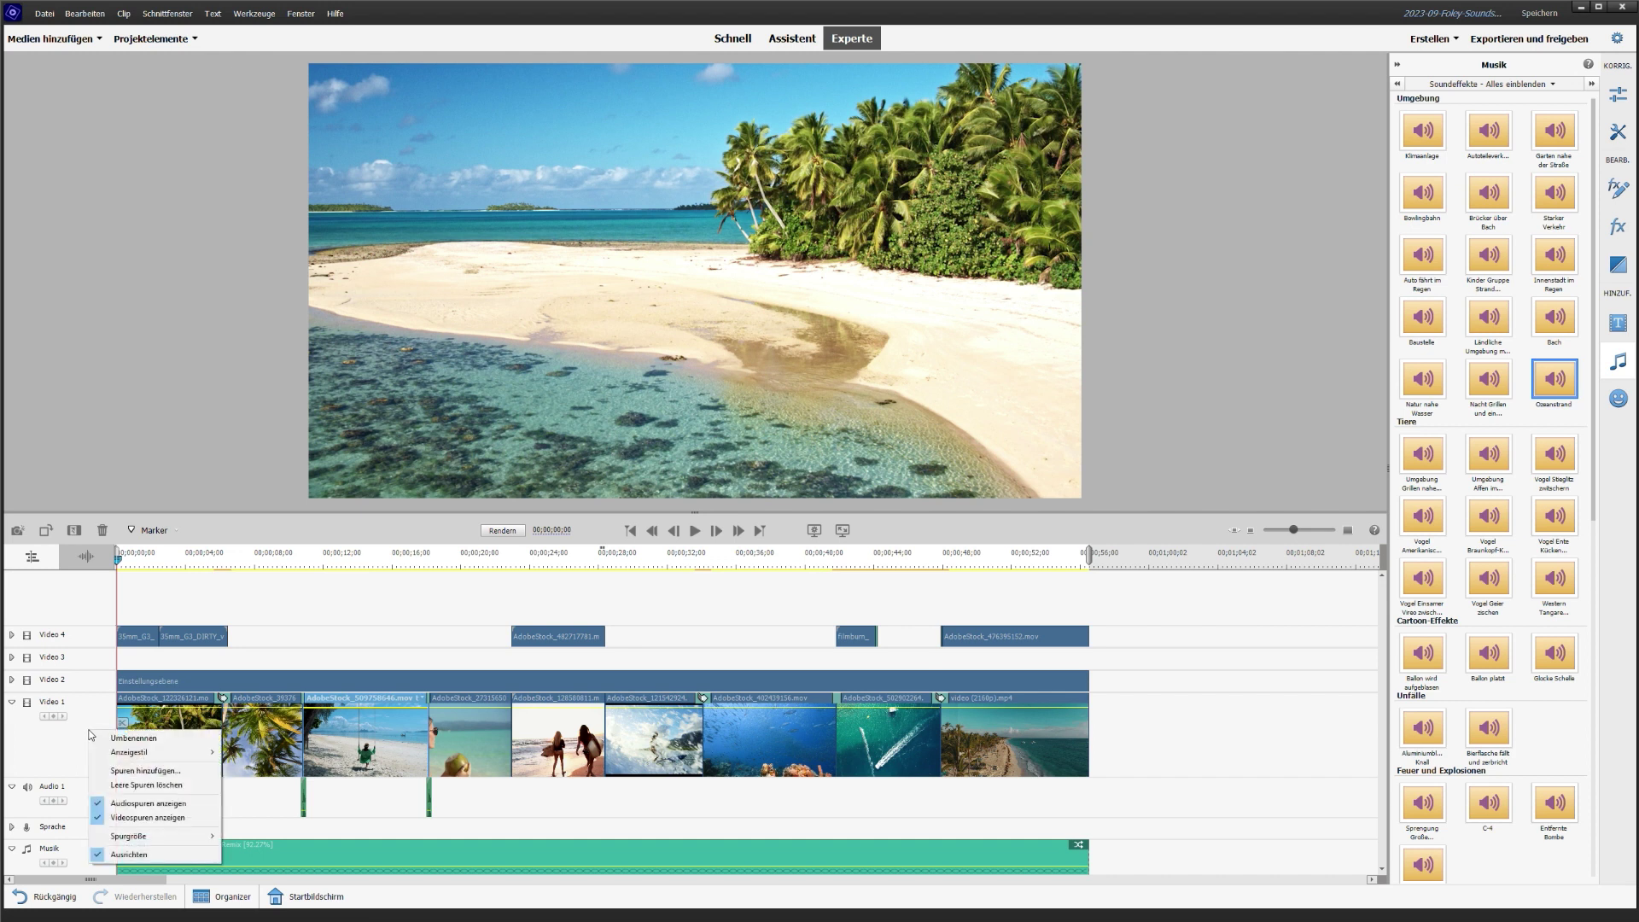
pyautogui.click(145, 770)
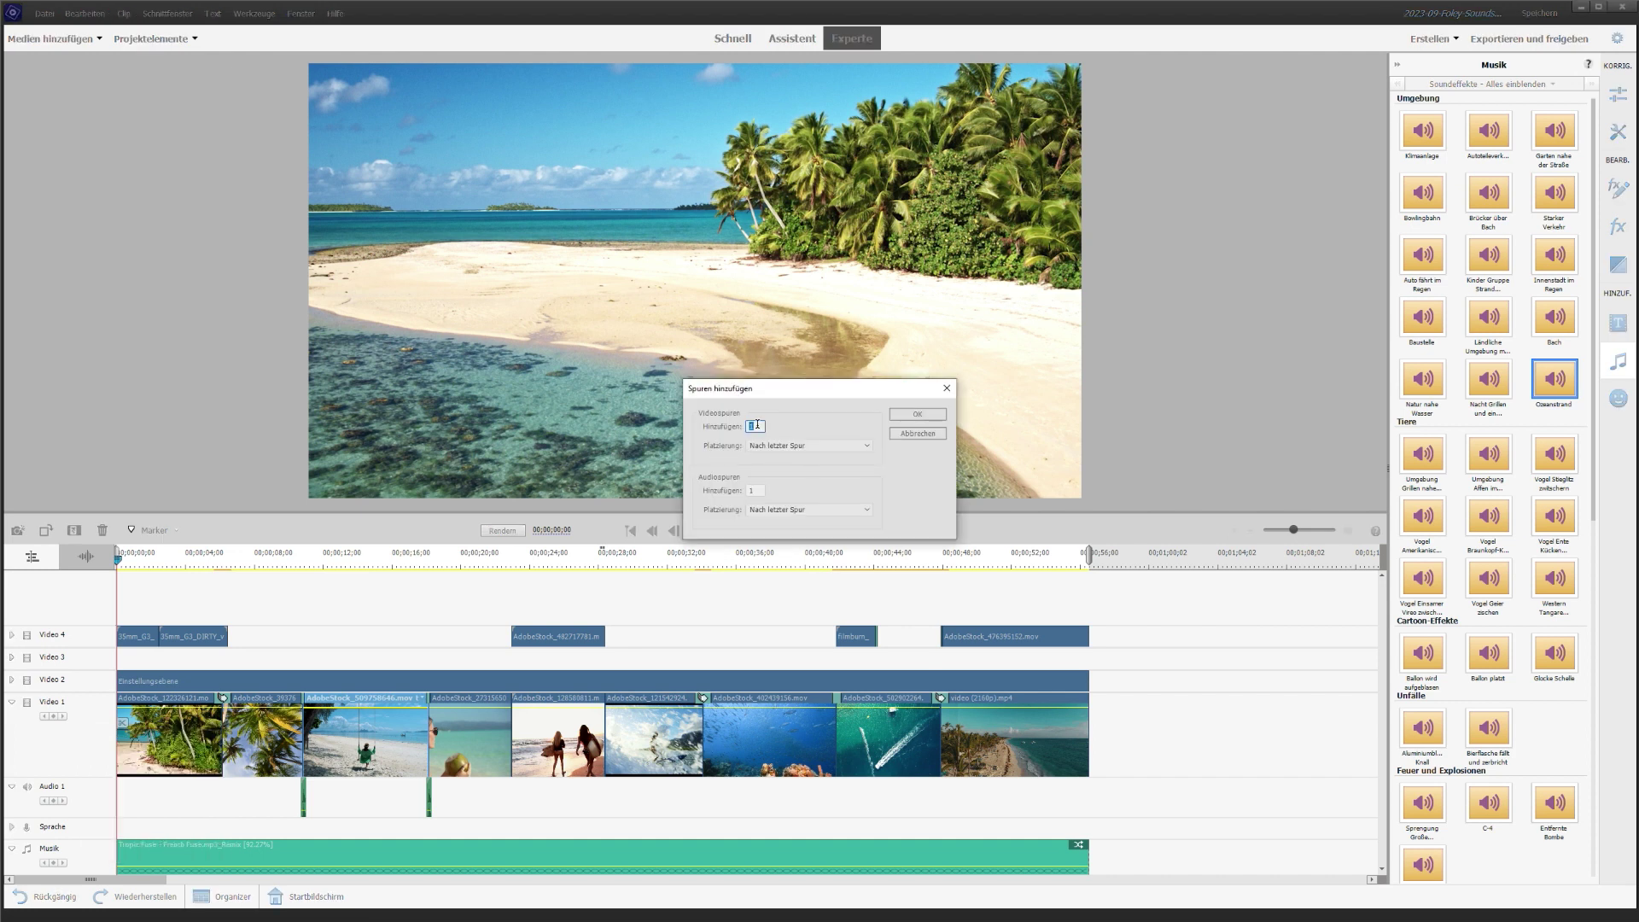
pyautogui.click(910, 415)
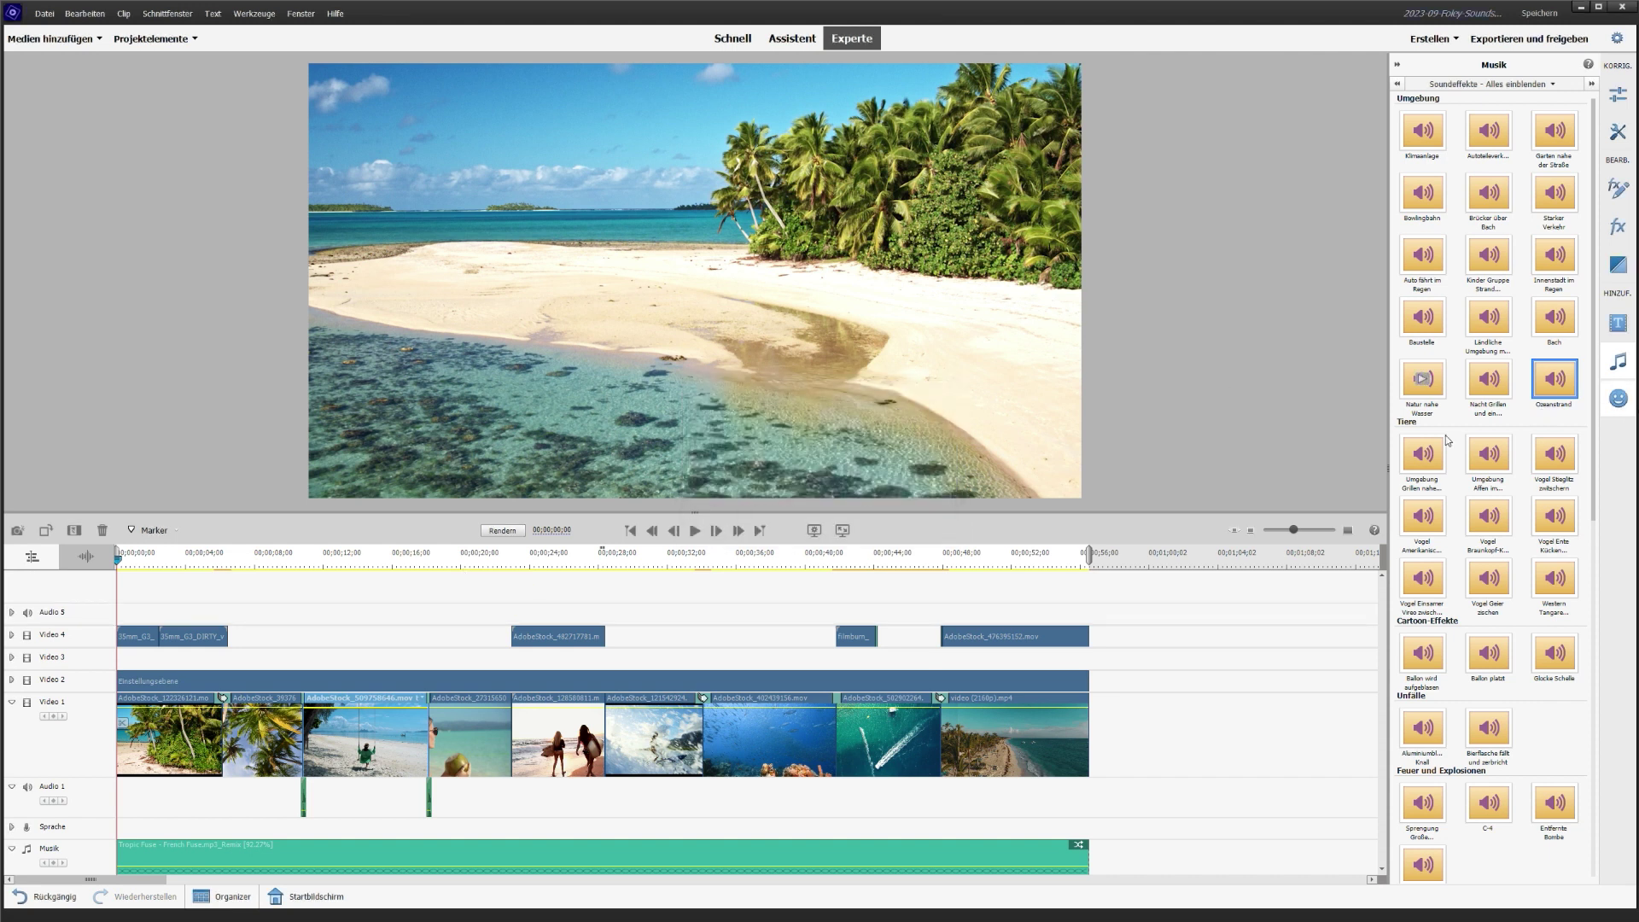
# - Place Ozeanstrand at the start of Audio 5 and expand the track to show its waveform
pyautogui.moveTo(1547, 386)
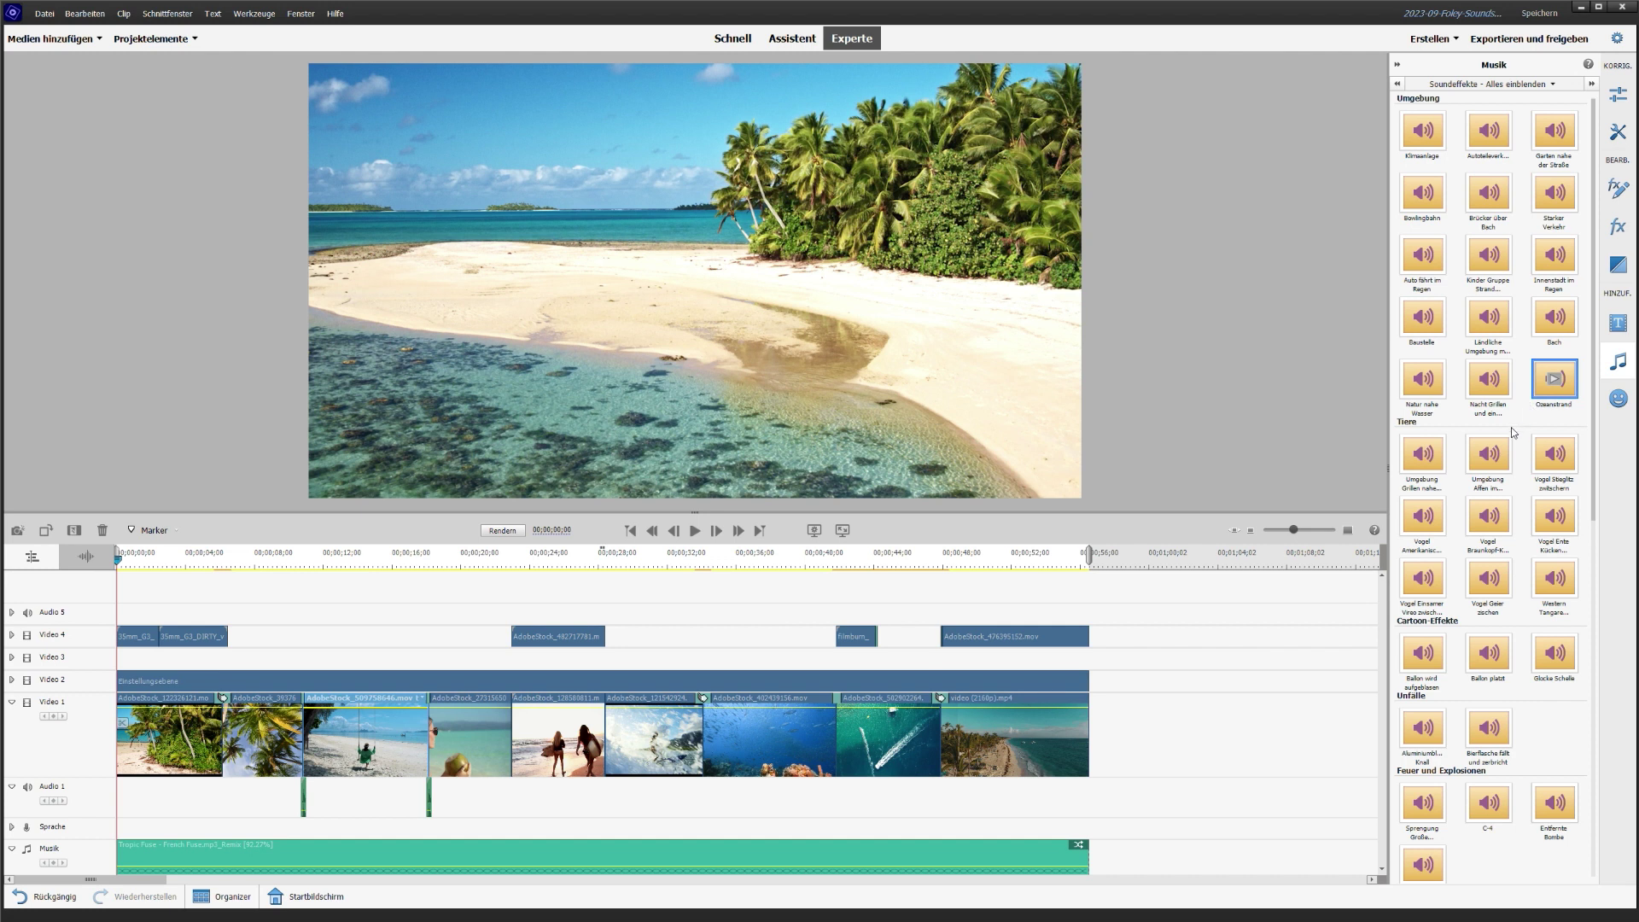
pyautogui.moveTo(719, 557); pyautogui.dragTo(115, 612)
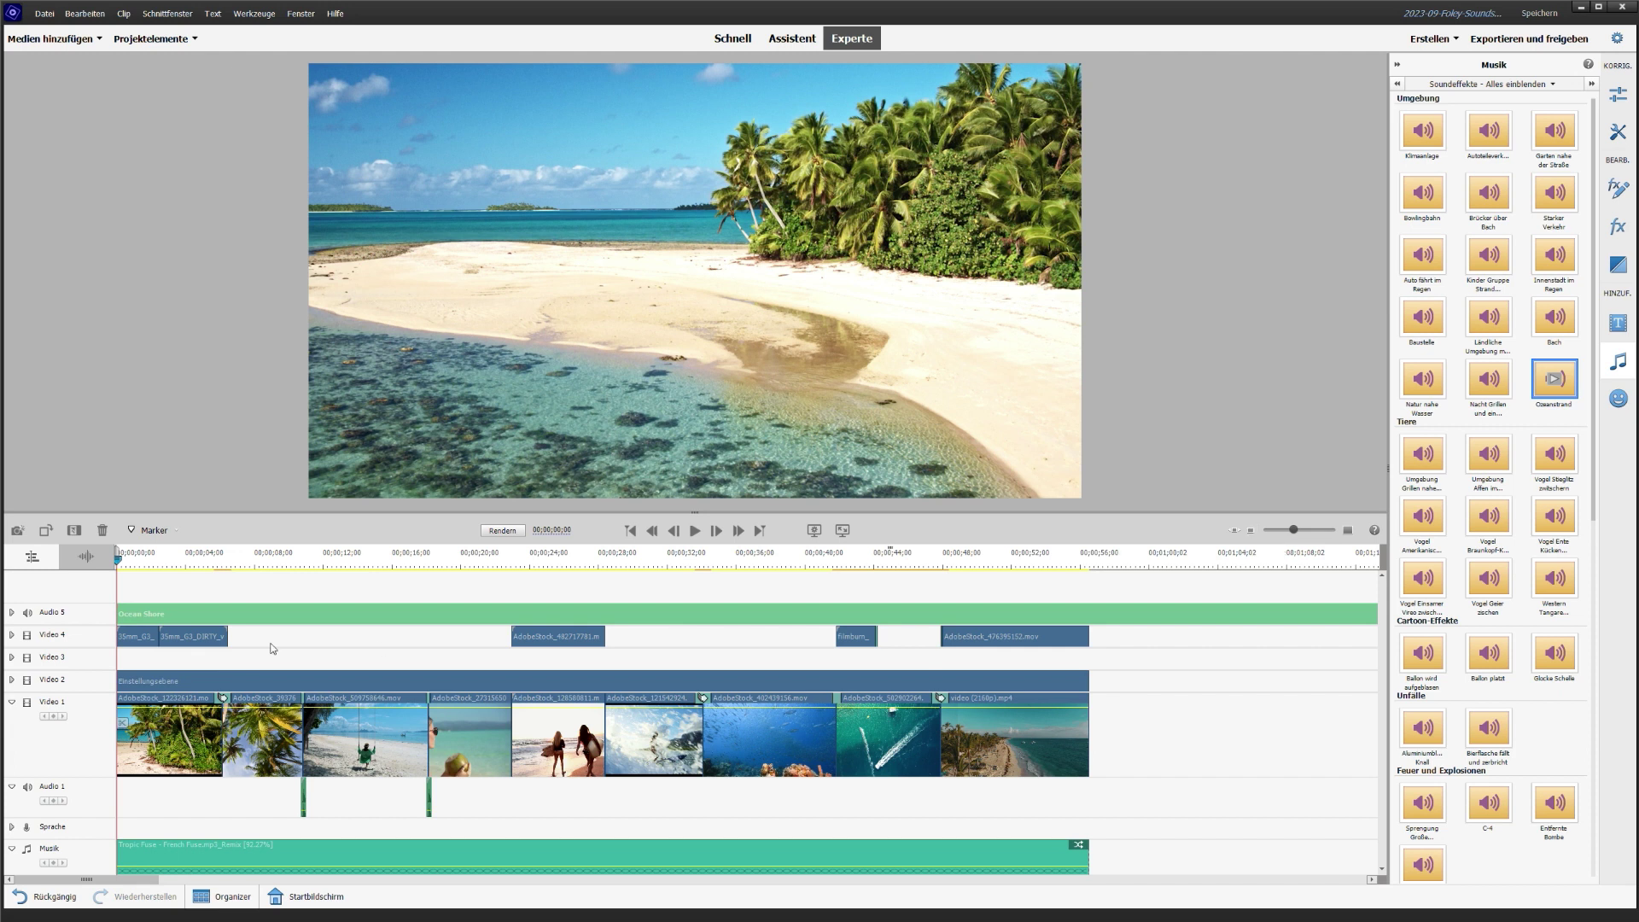
pyautogui.click(11, 612)
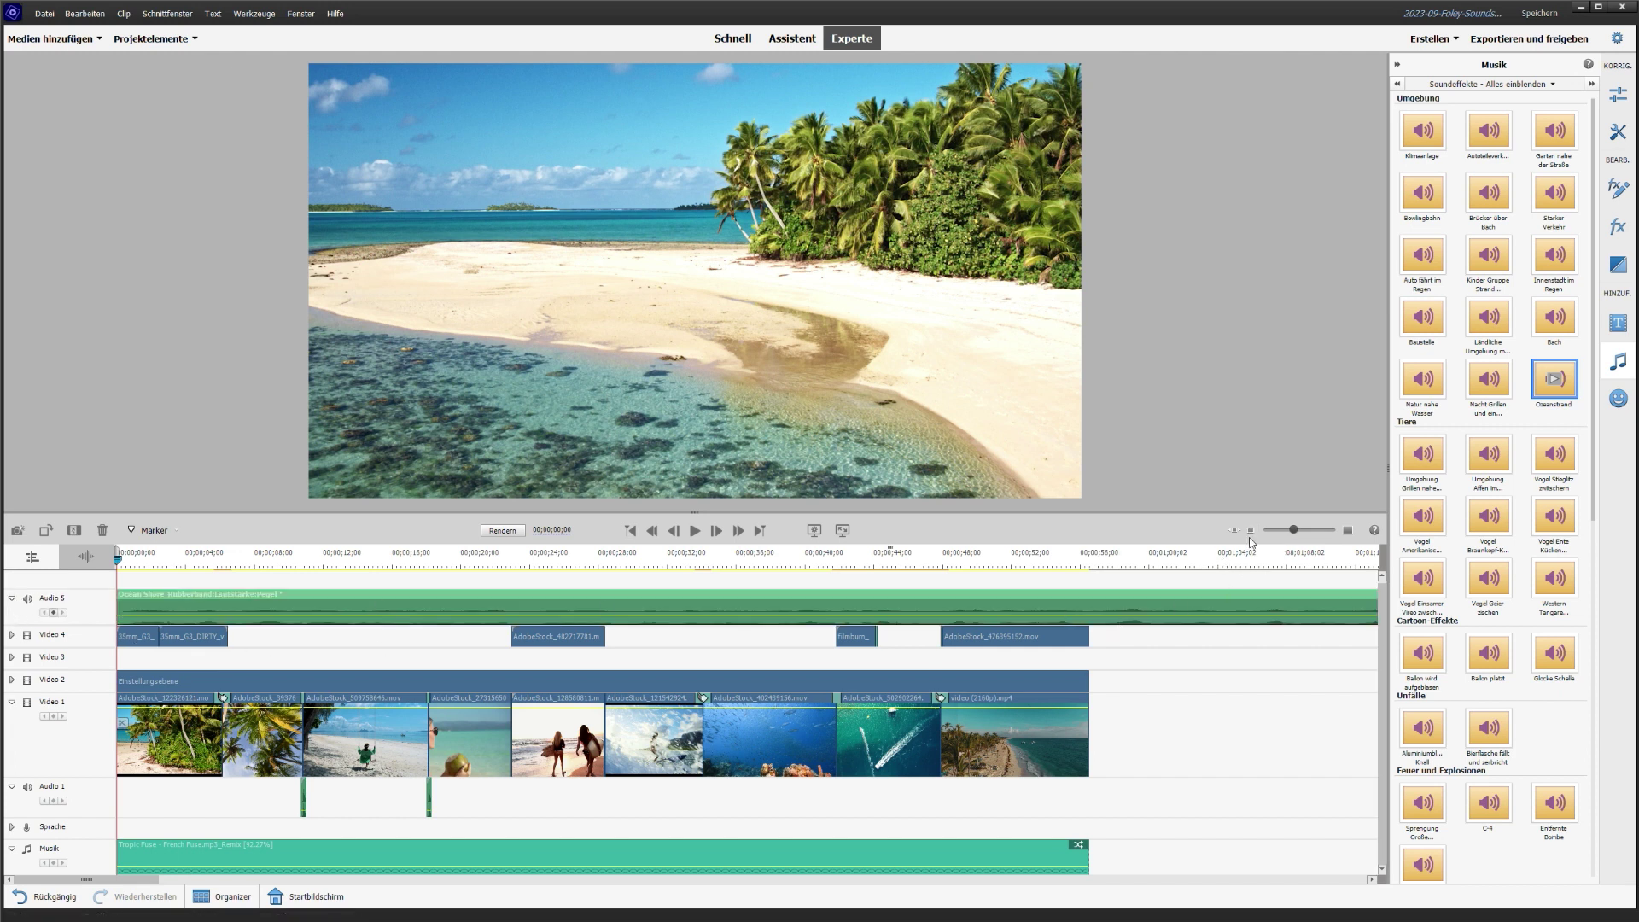
pyautogui.click(1250, 530)
# - Trim the Ocean Shore clip on Audio 5 to end around 22 seconds
pyautogui.moveTo(720, 608); pyautogui.dragTo(269, 604)
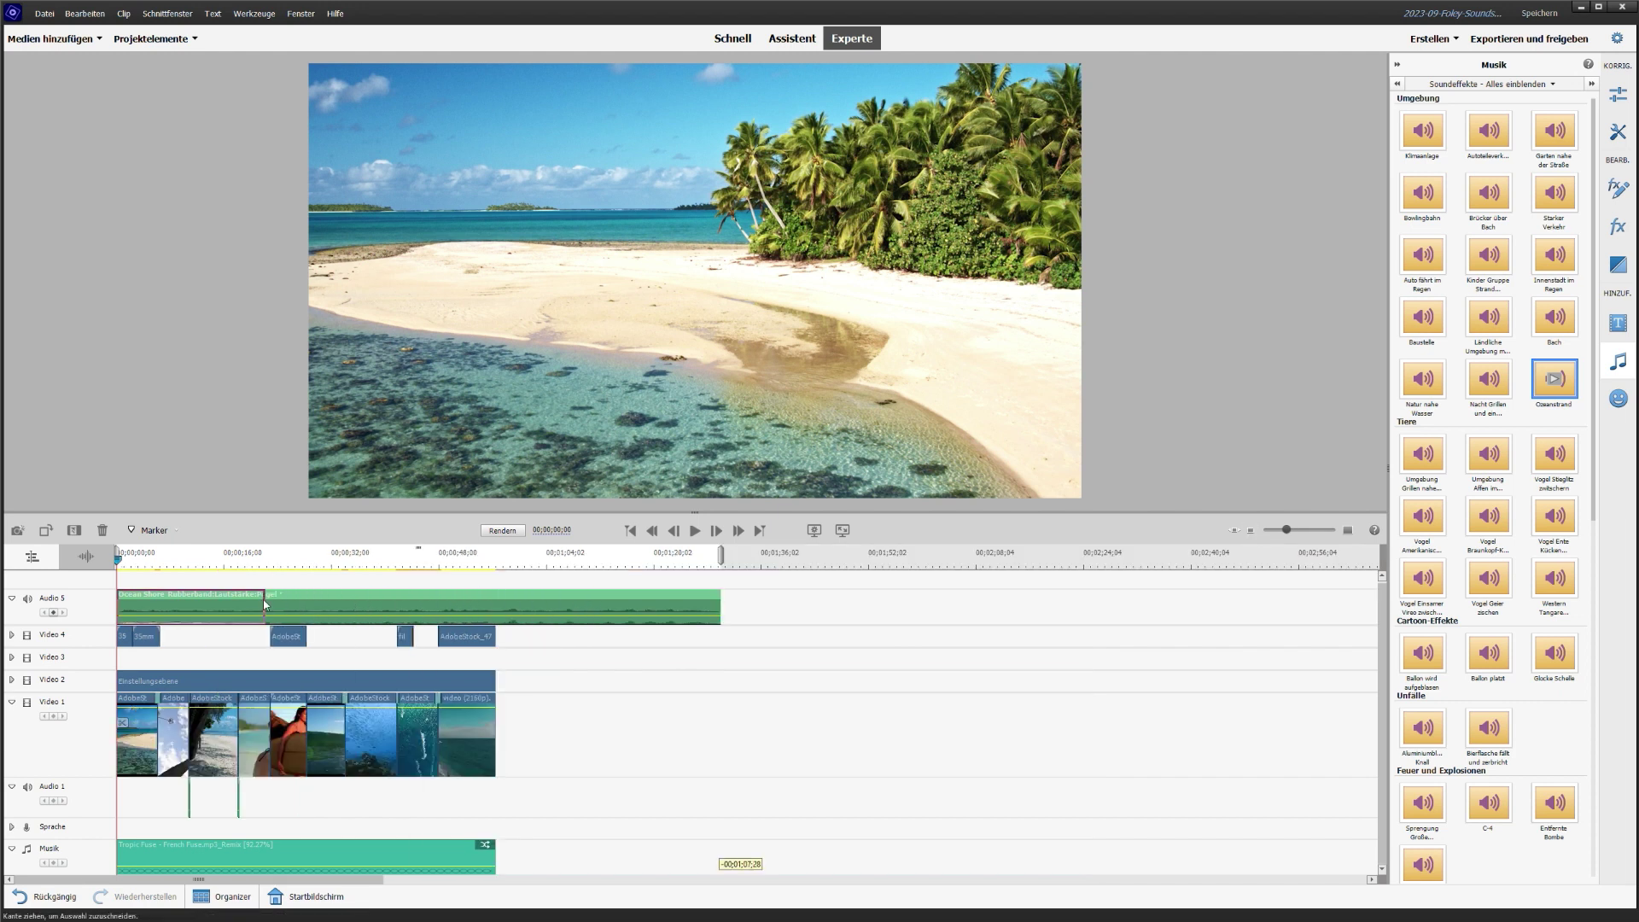
pyautogui.click(266, 556)
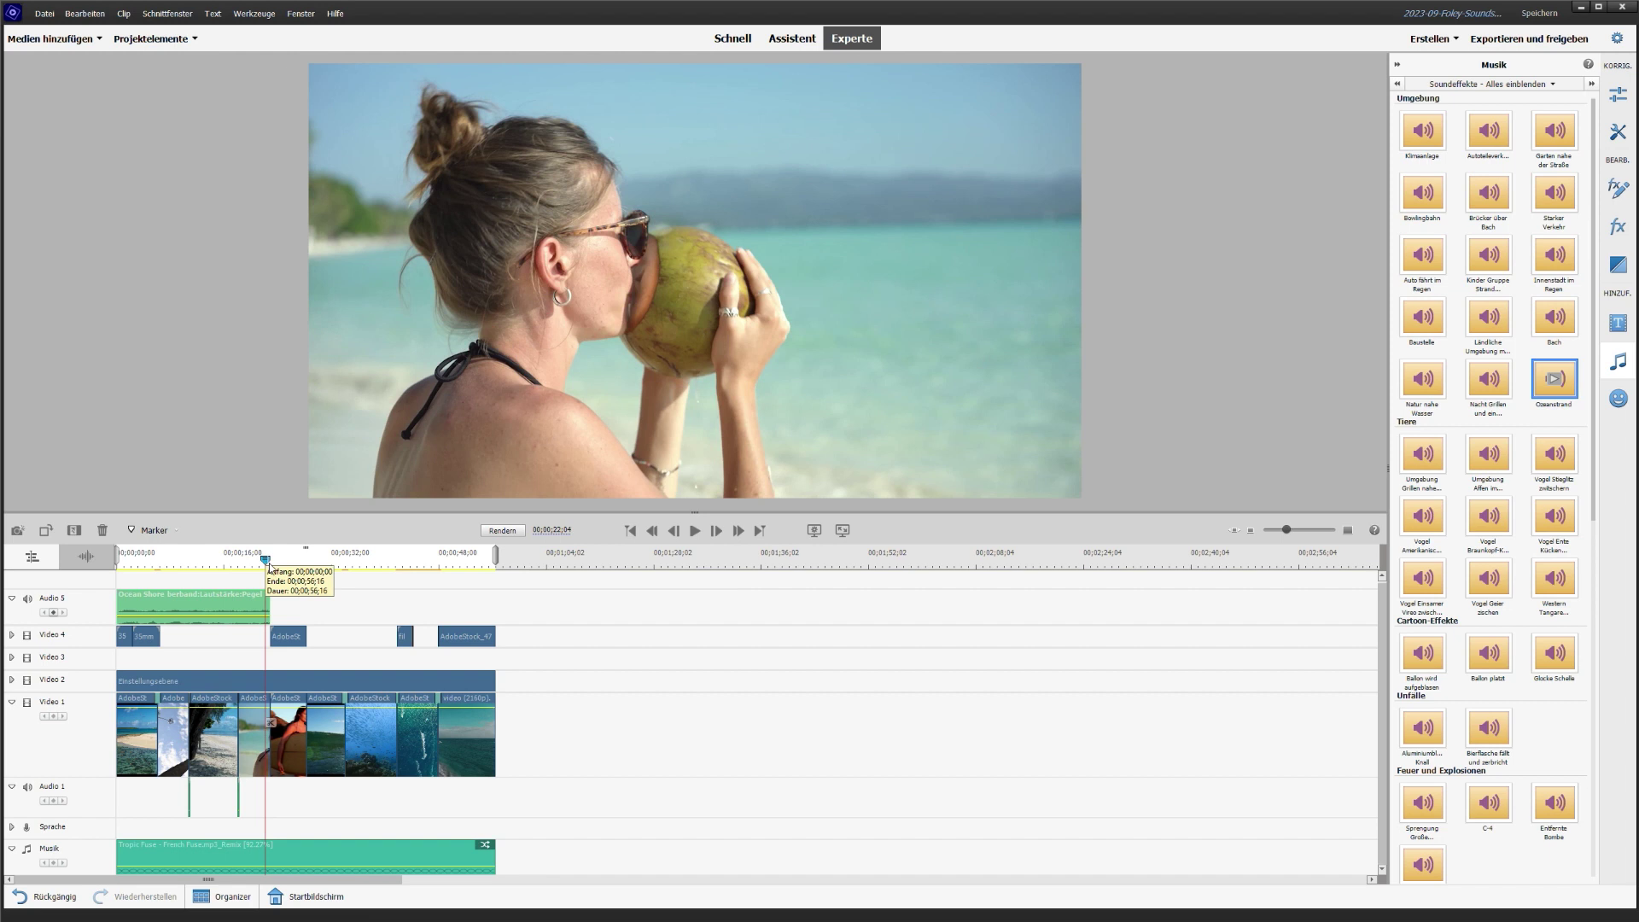
pyautogui.click(1347, 530)
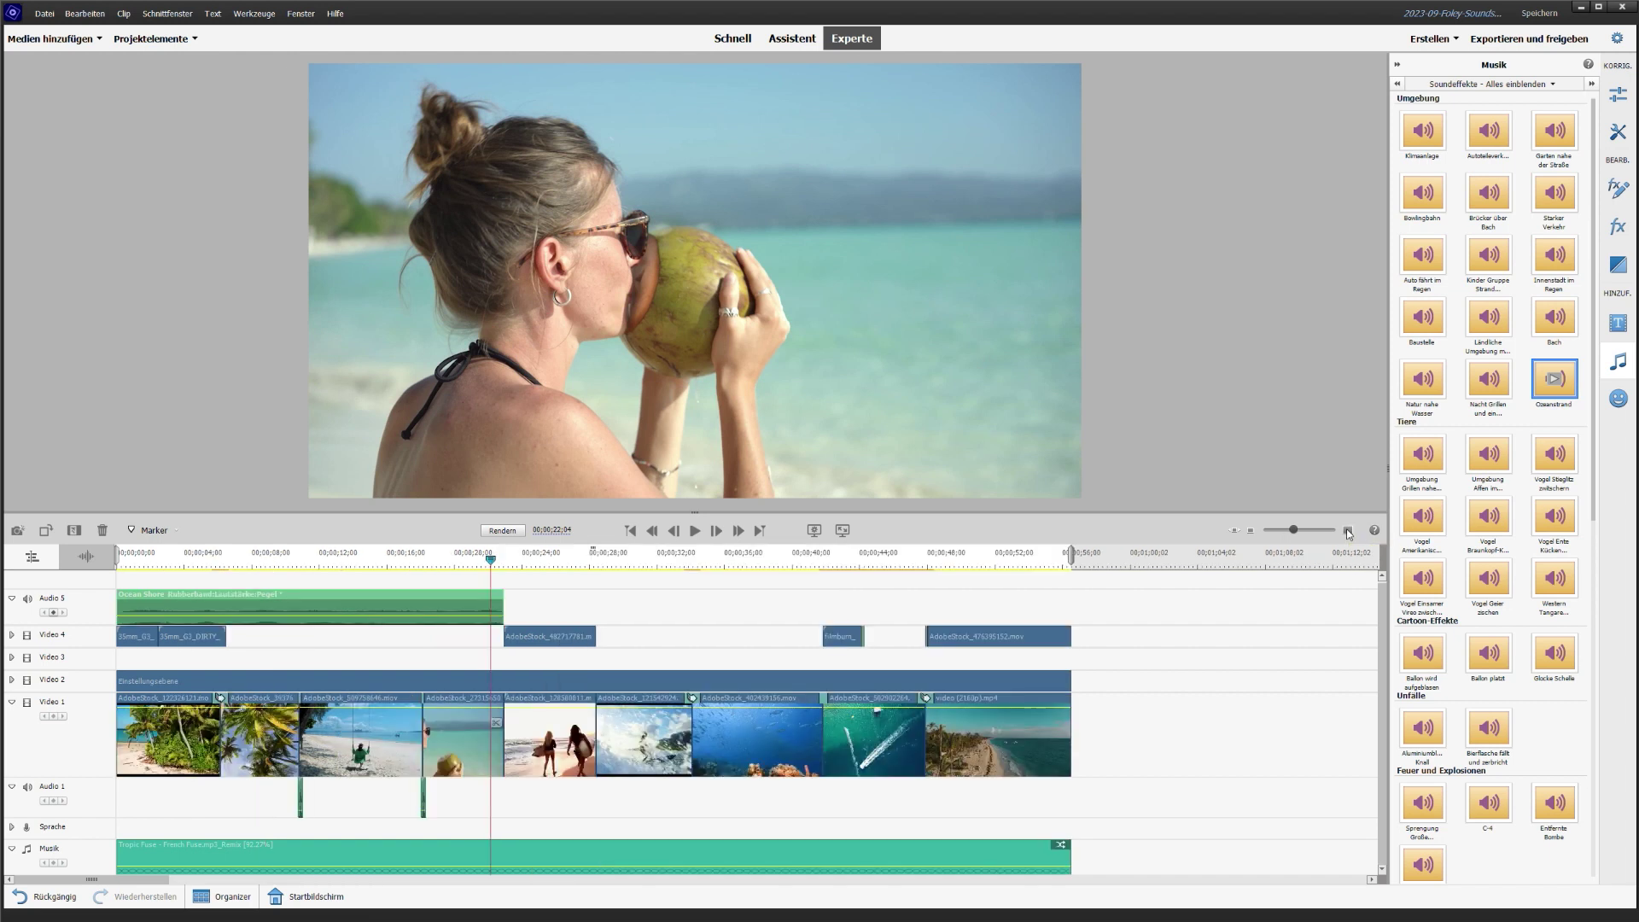
# - Mute the Musik track and play the project to hear the beach sound
pyautogui.click(26, 849)
pyautogui.click(131, 563)
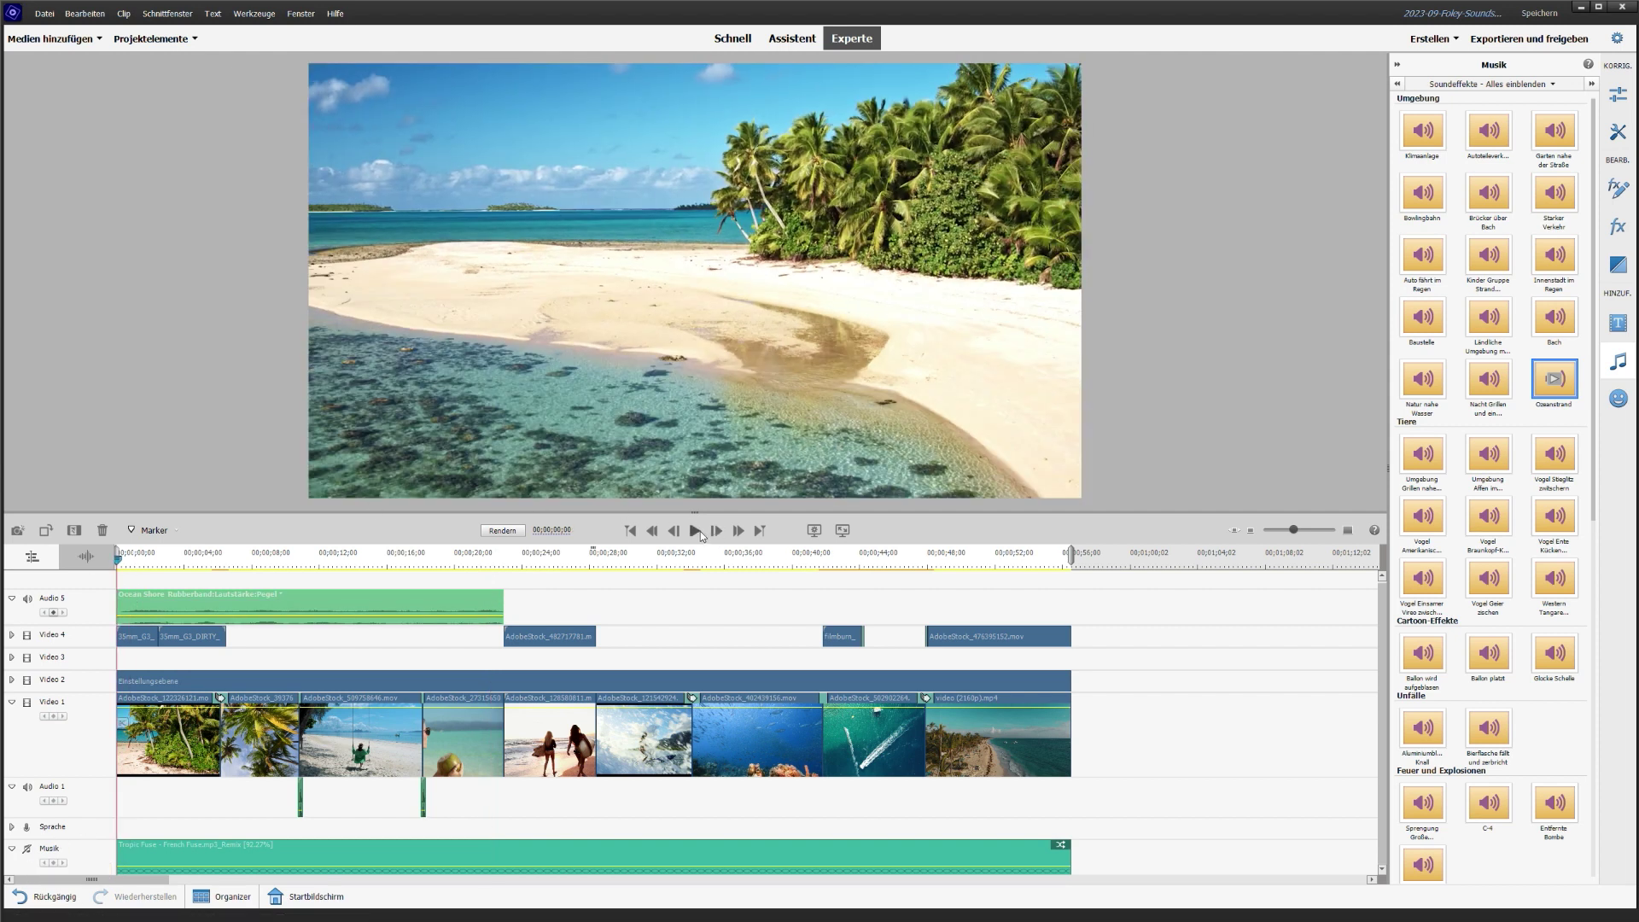
pyautogui.click(693, 530)
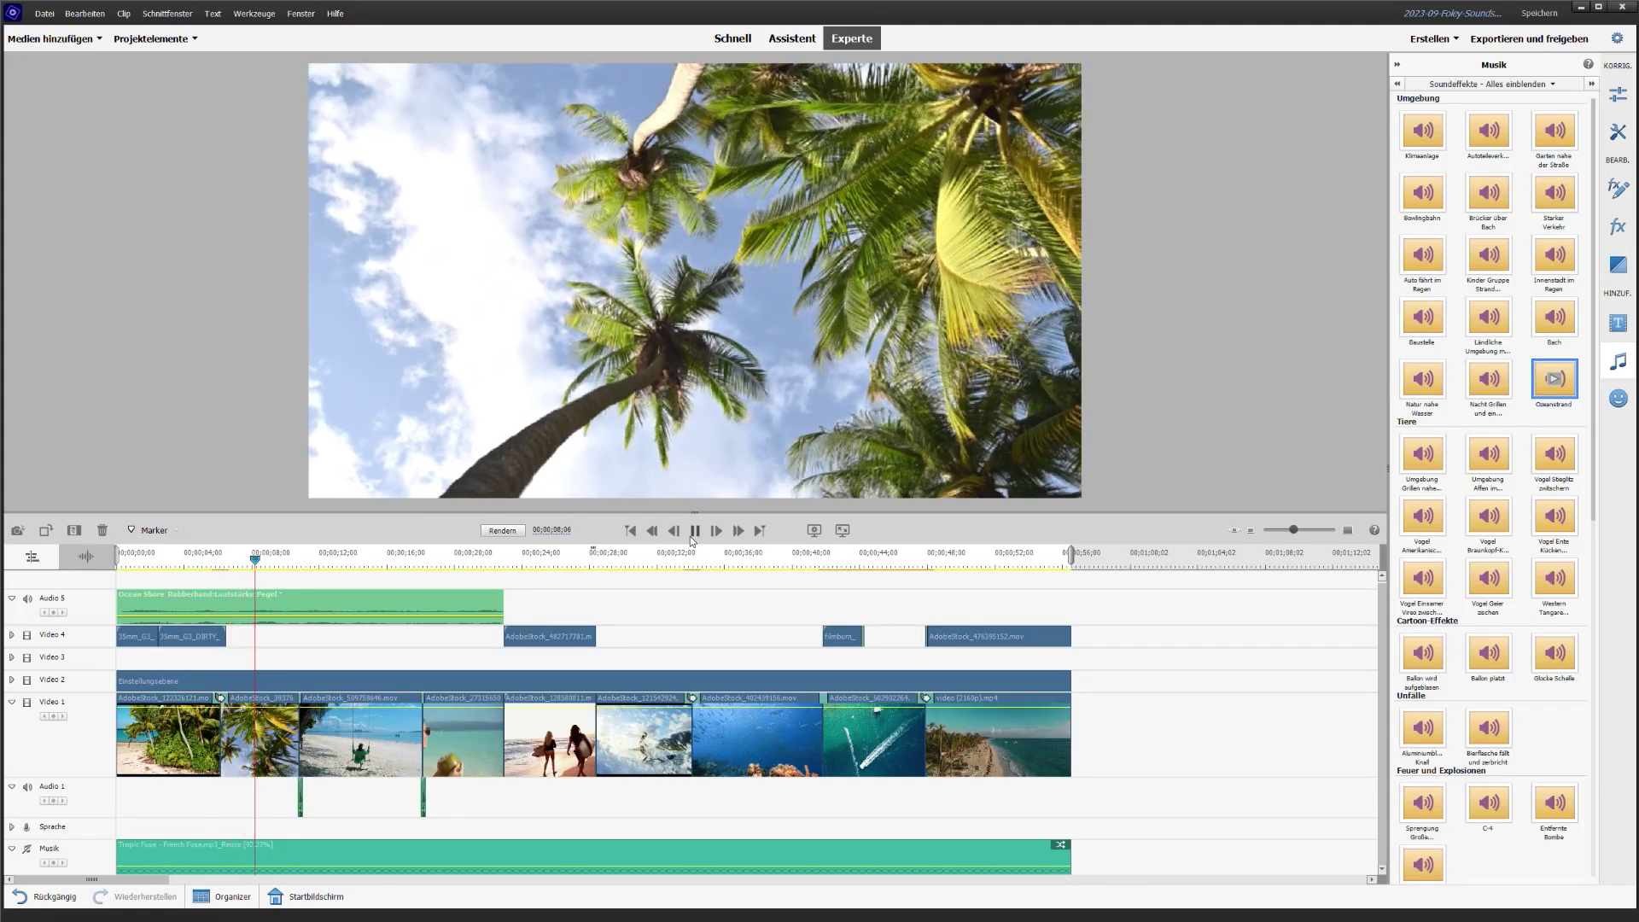
pyautogui.click(691, 534)
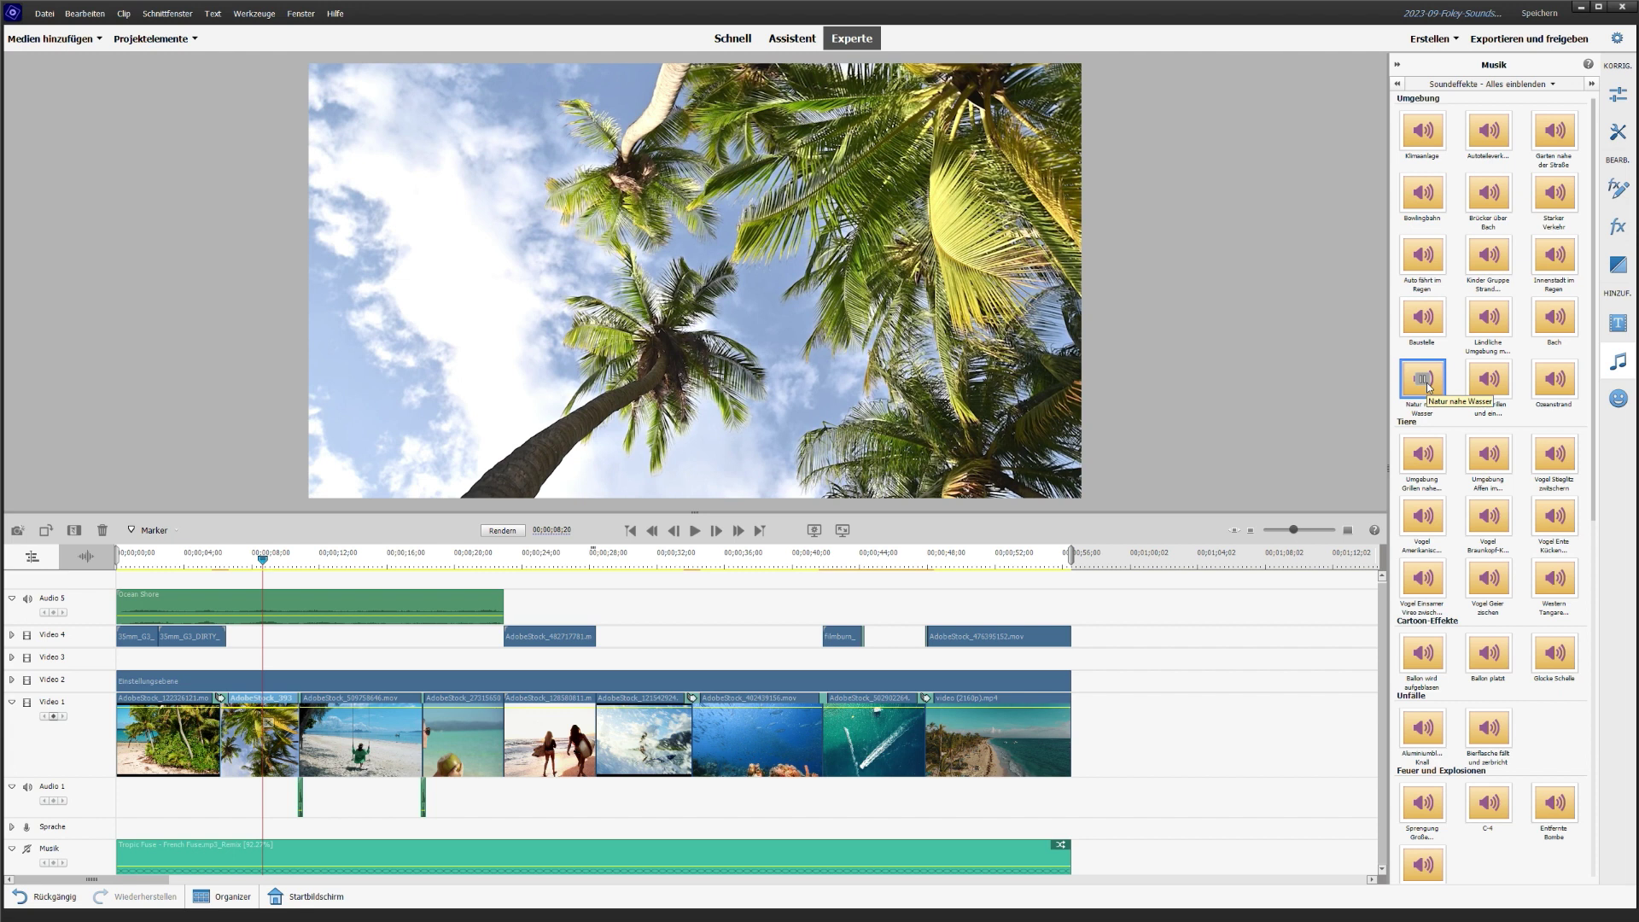
# - Add one more audio track, Audio 6, through Spuren hinzufügen
pyautogui.rightClick(97, 633)
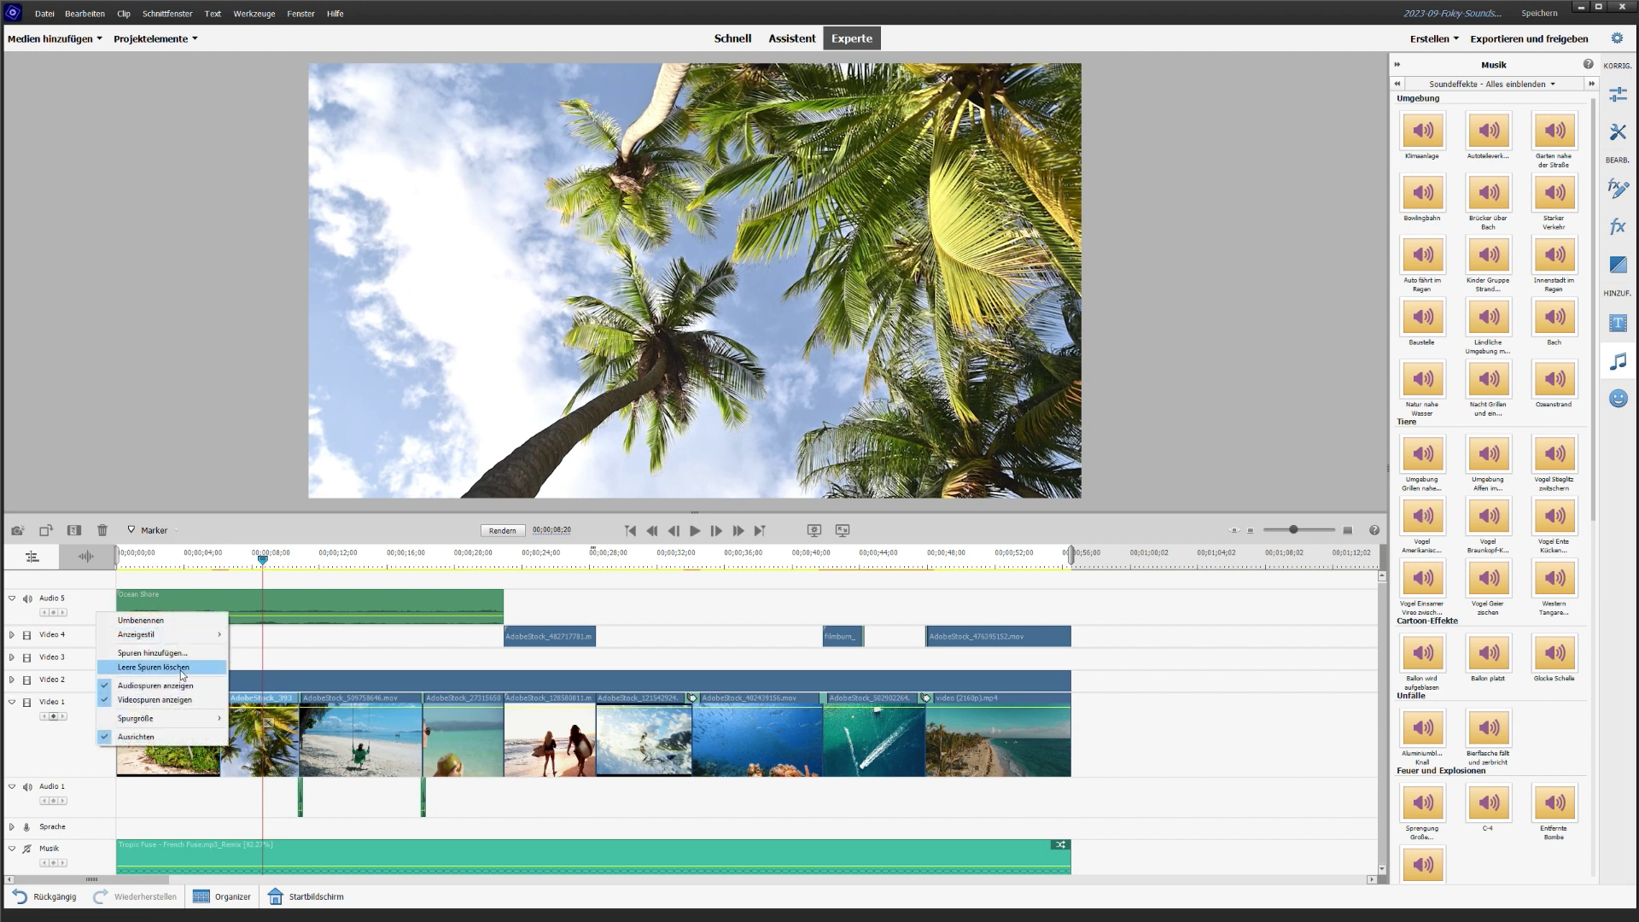
pyautogui.click(162, 652)
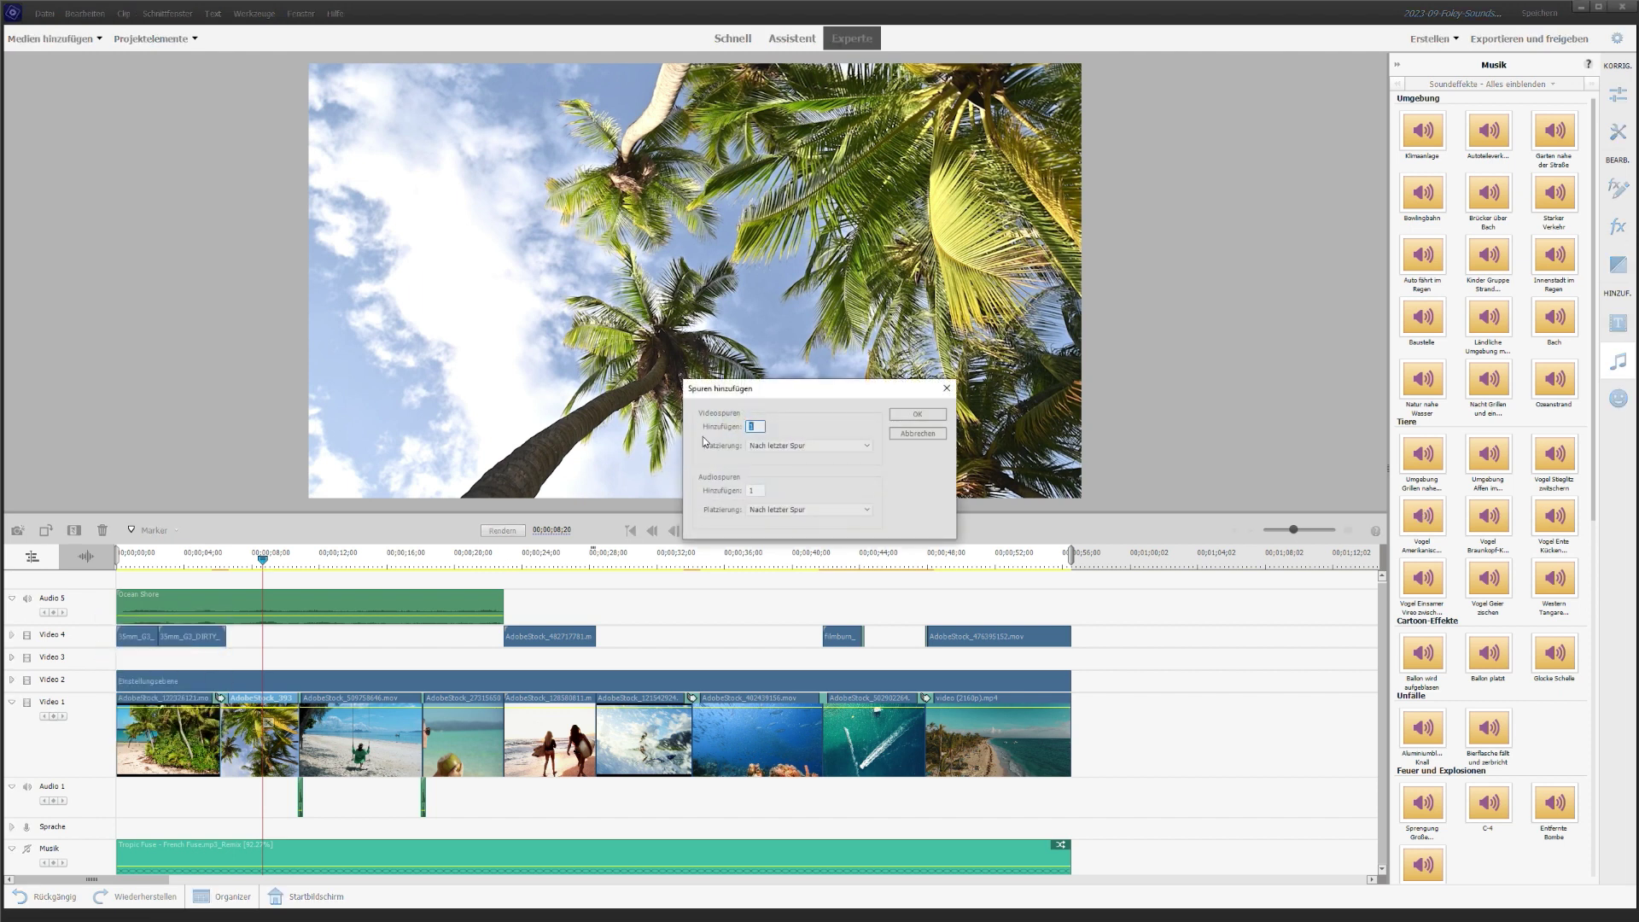
pyautogui.click(755, 490)
pyautogui.click(917, 414)
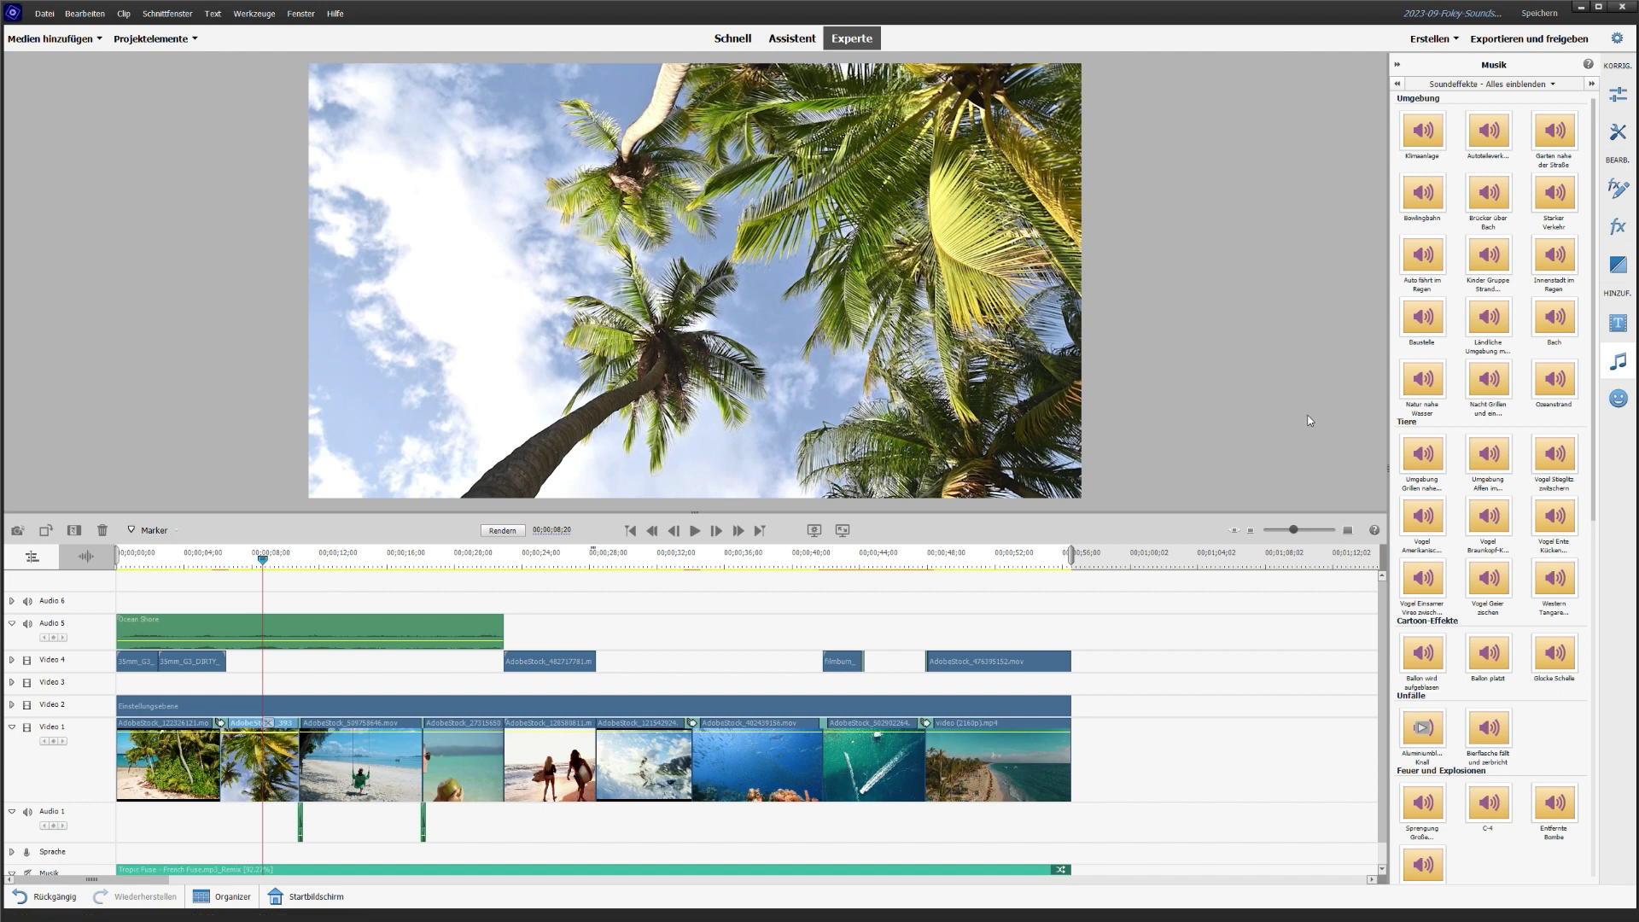
# - Put the Natur nahe Wasser sound on Audio 6, play it back and trim its start
pyautogui.click(1413, 384)
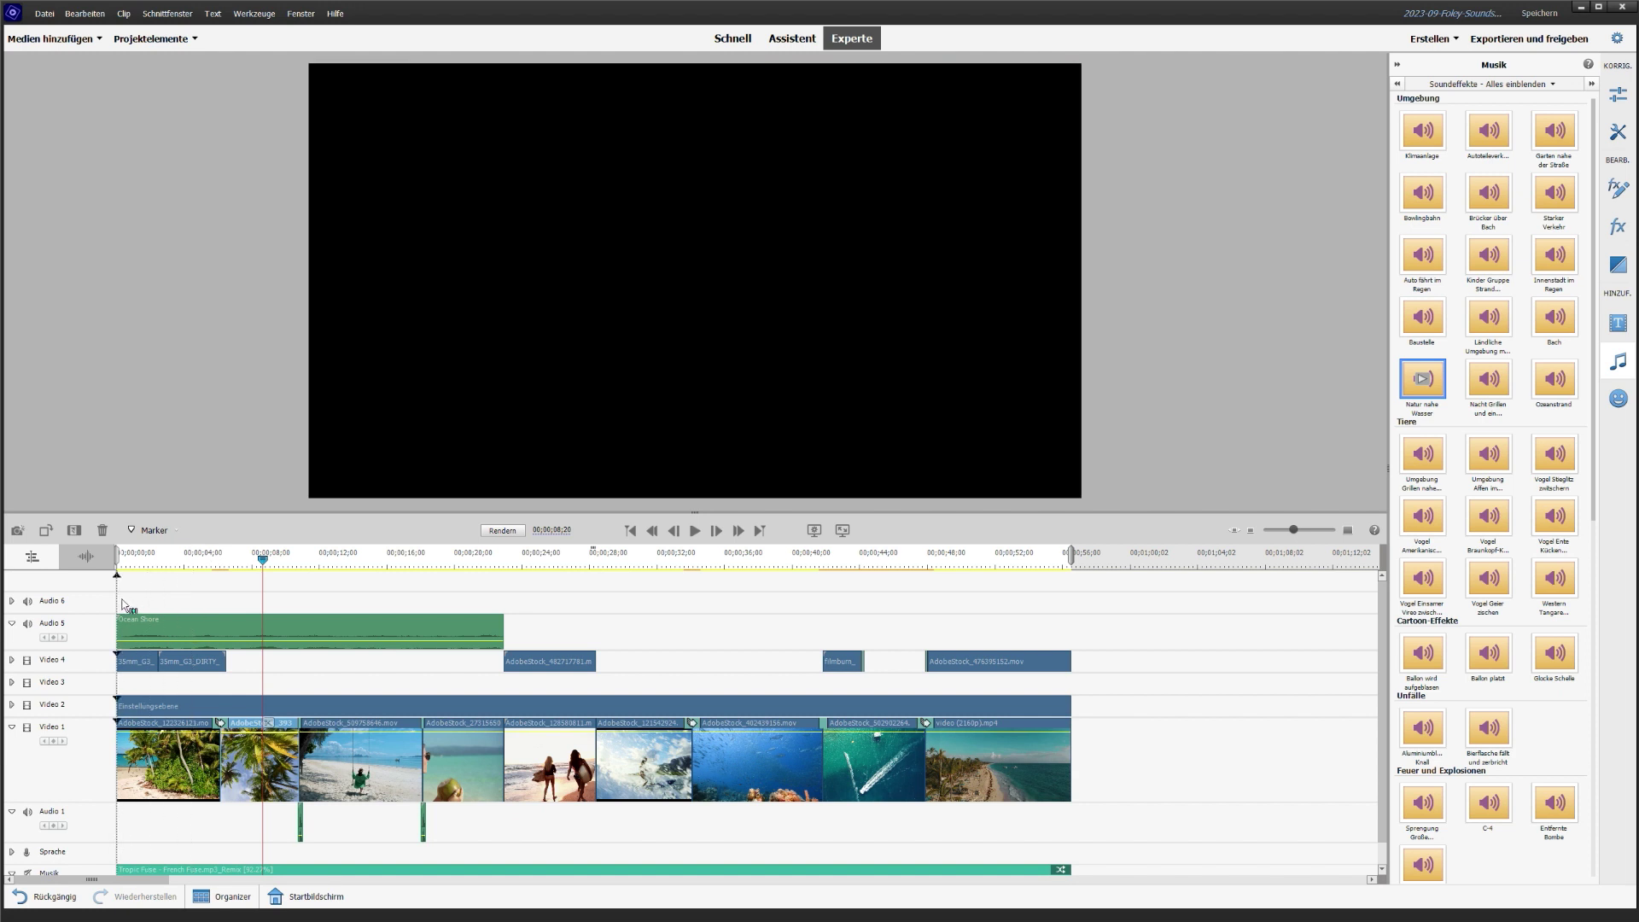
pyautogui.click(696, 531)
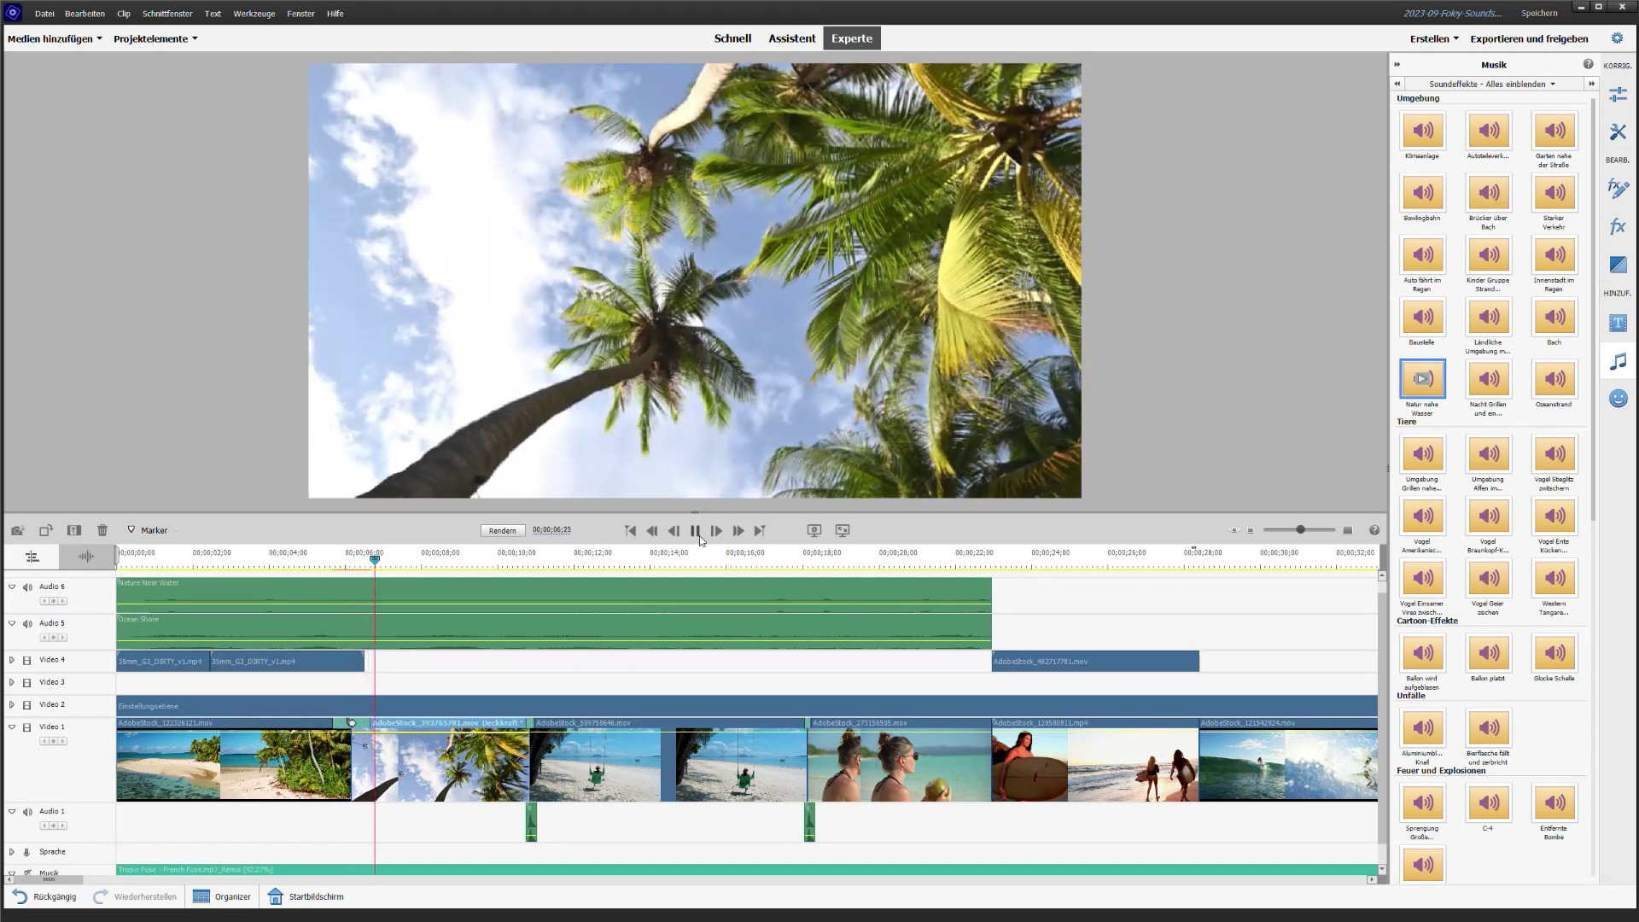
pyautogui.click(697, 532)
pyautogui.moveTo(118, 589)
pyautogui.mouseDown()
pyautogui.moveTo(142, 589)
pyautogui.moveTo(118, 589)
pyautogui.mouseUp()
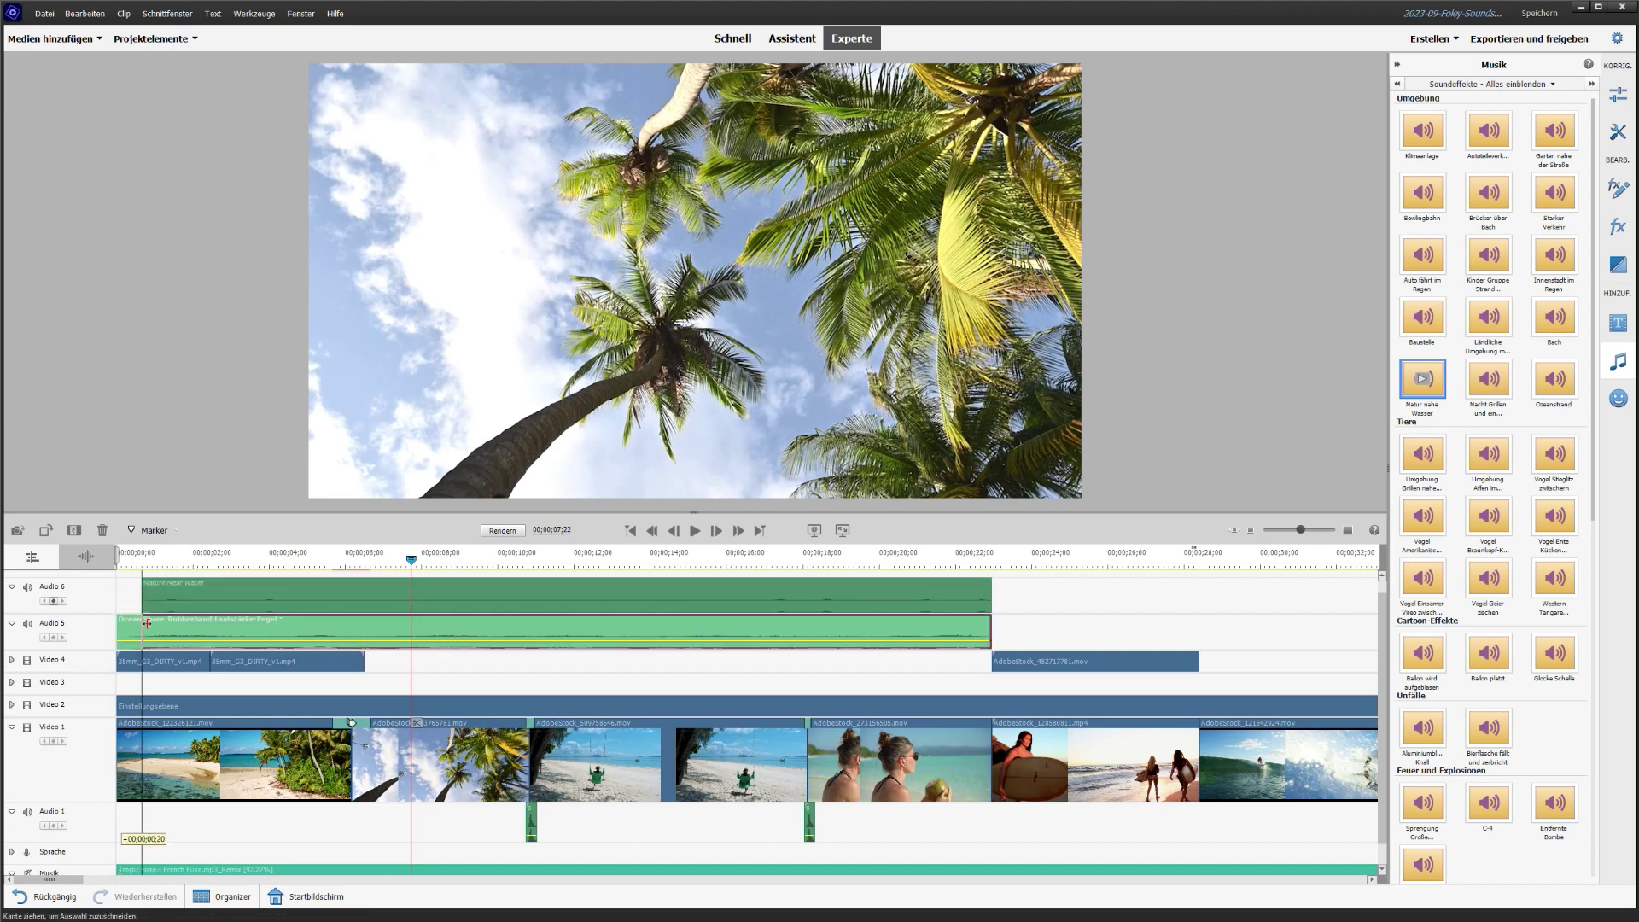
pyautogui.click(252, 226)
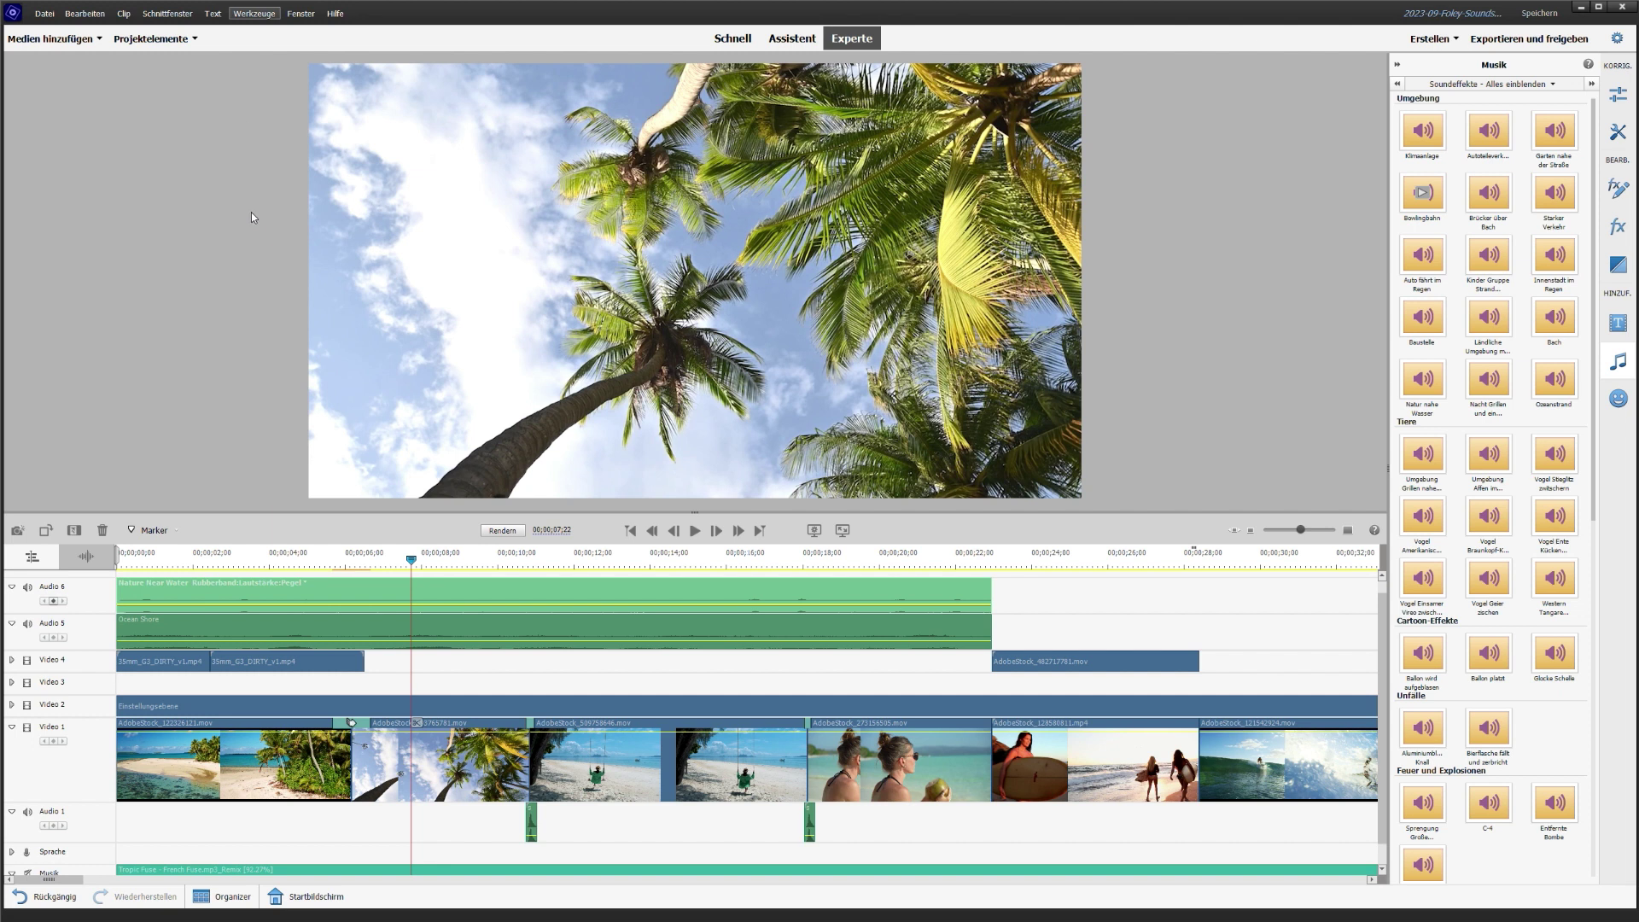
# - Open Werkzeuge > Audiomixer and widen it to show all five audio channels
pyautogui.click(255, 17)
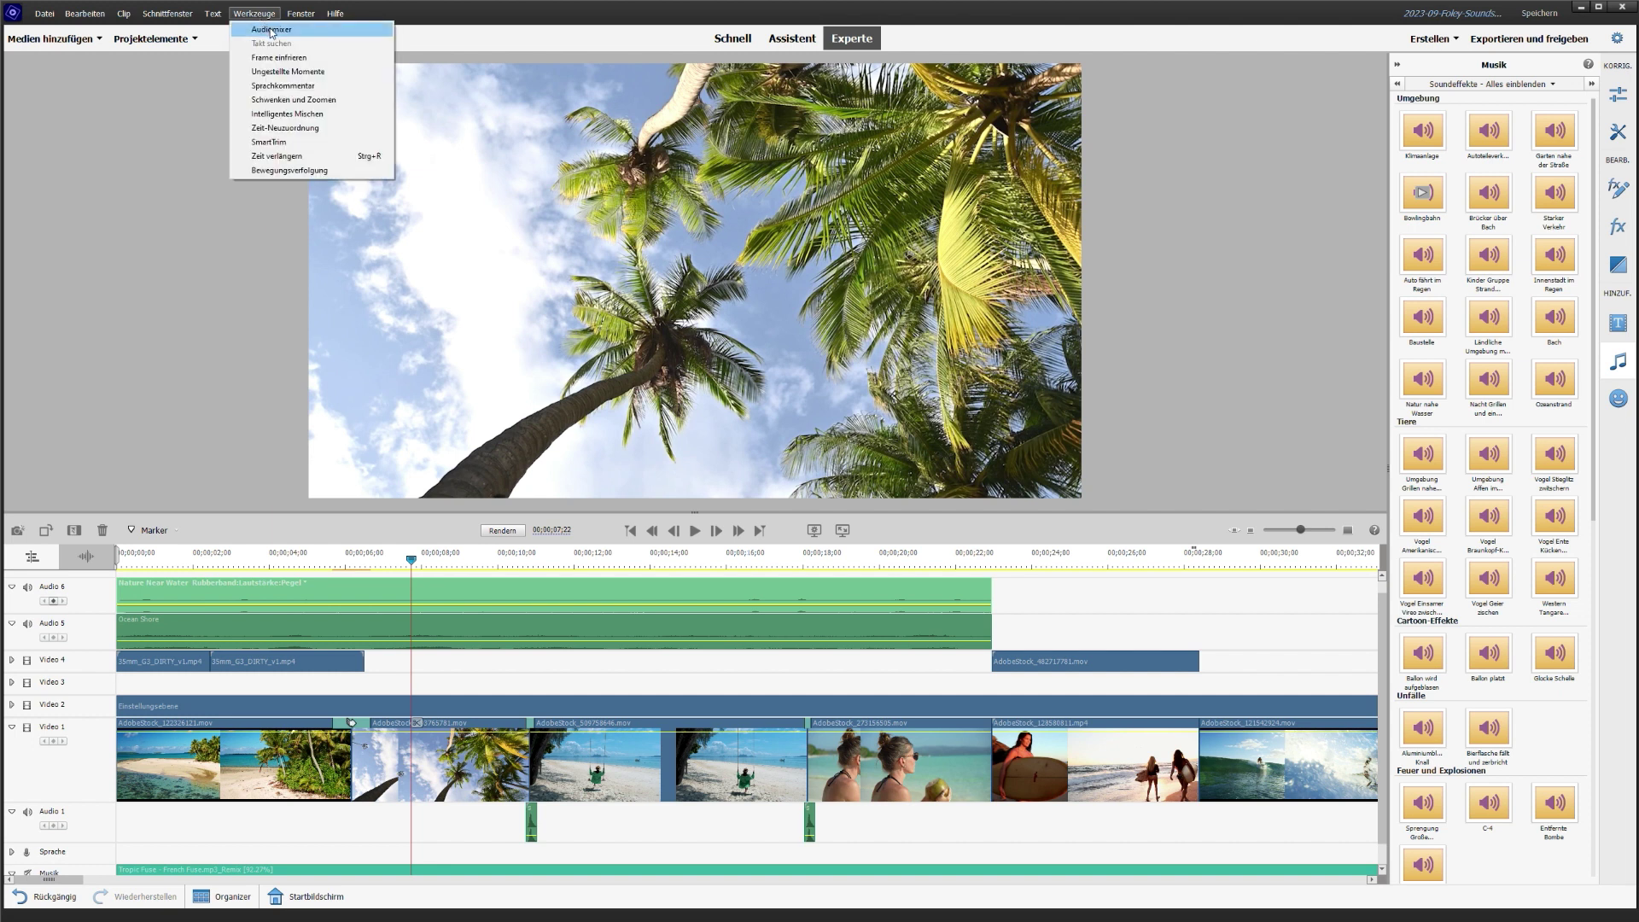
pyautogui.click(271, 32)
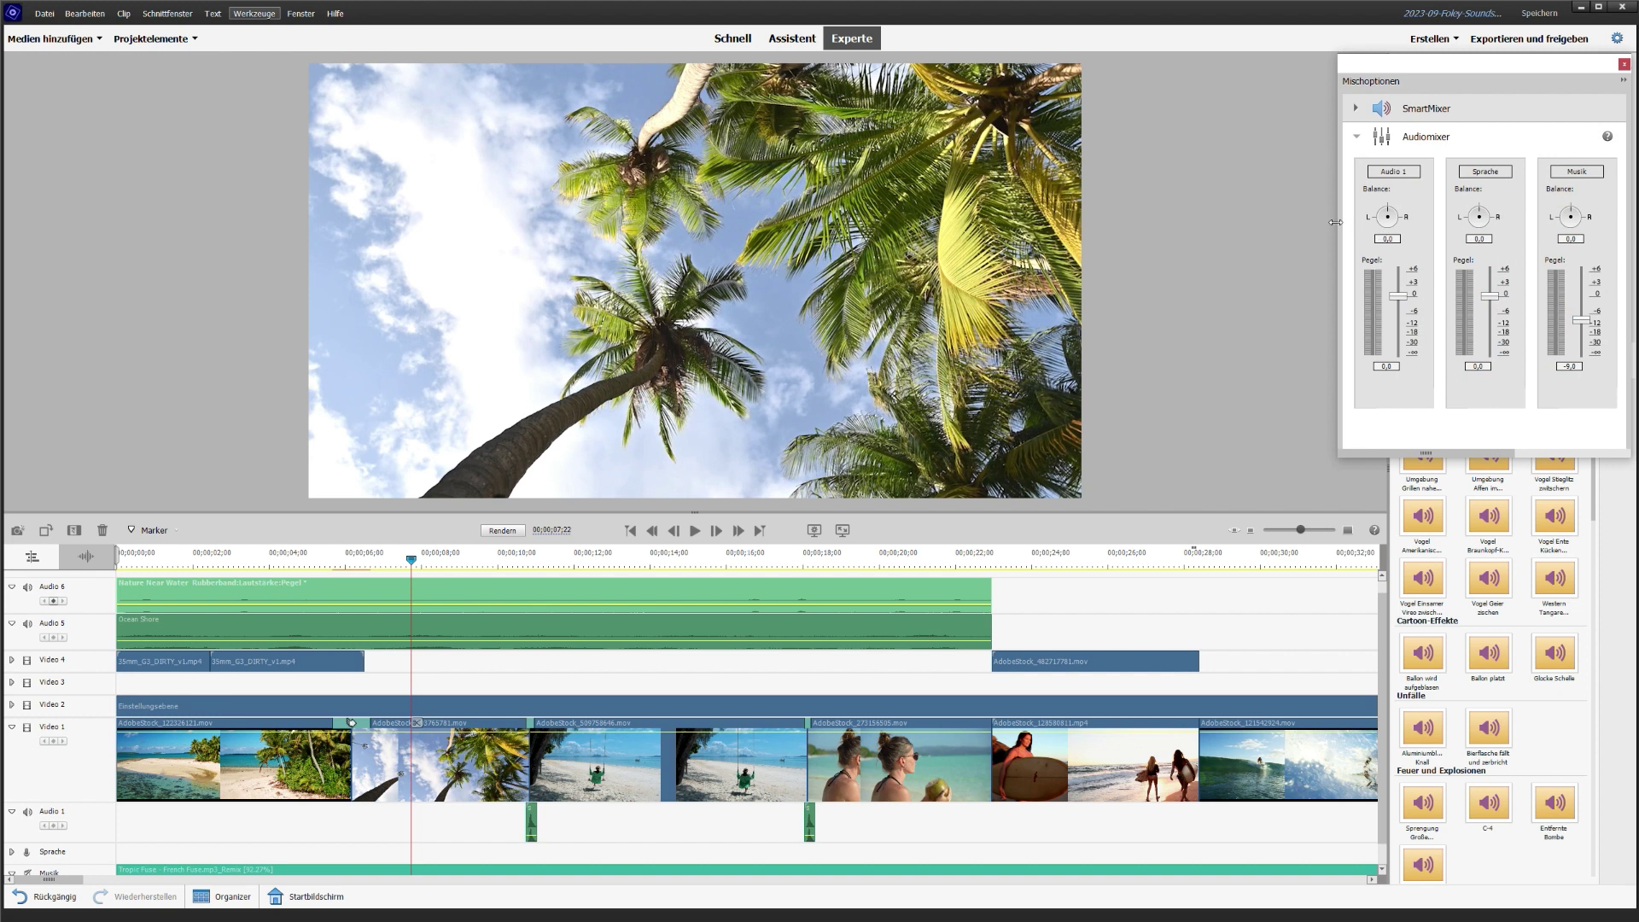
pyautogui.moveTo(1335, 222); pyautogui.dragTo(1065, 222)
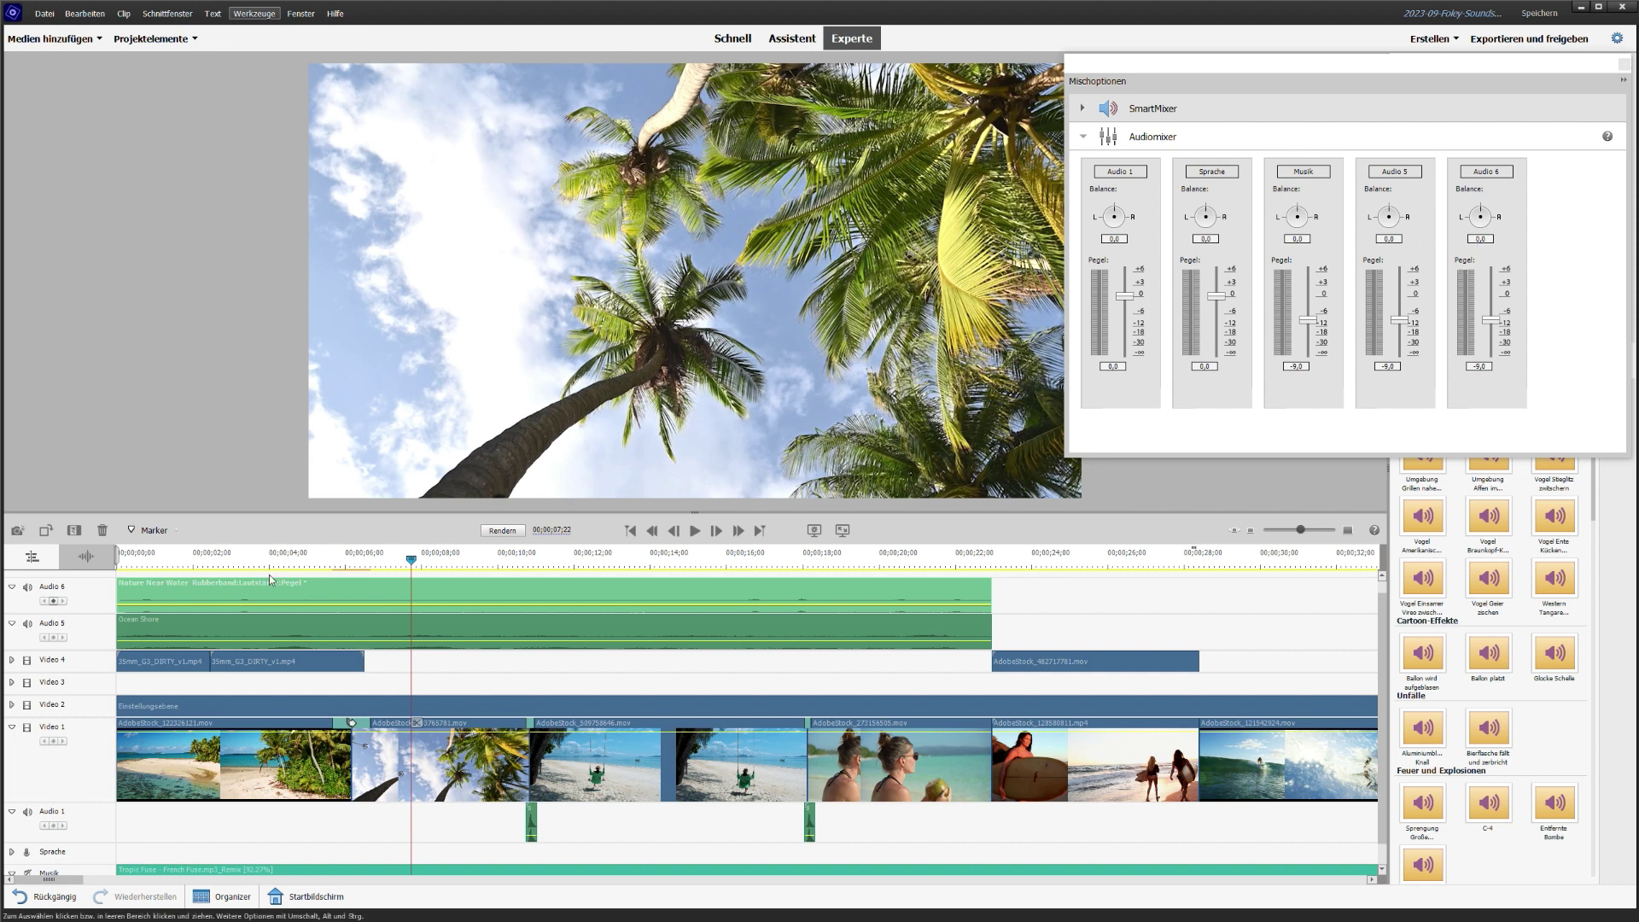
pyautogui.rightClick(73, 625)
# - Rename Audio 5 to Meeresrauschen and Audio 6 to Tiere Hintergrund, then adjust Meeresrauschen's level
pyautogui.click(94, 632)
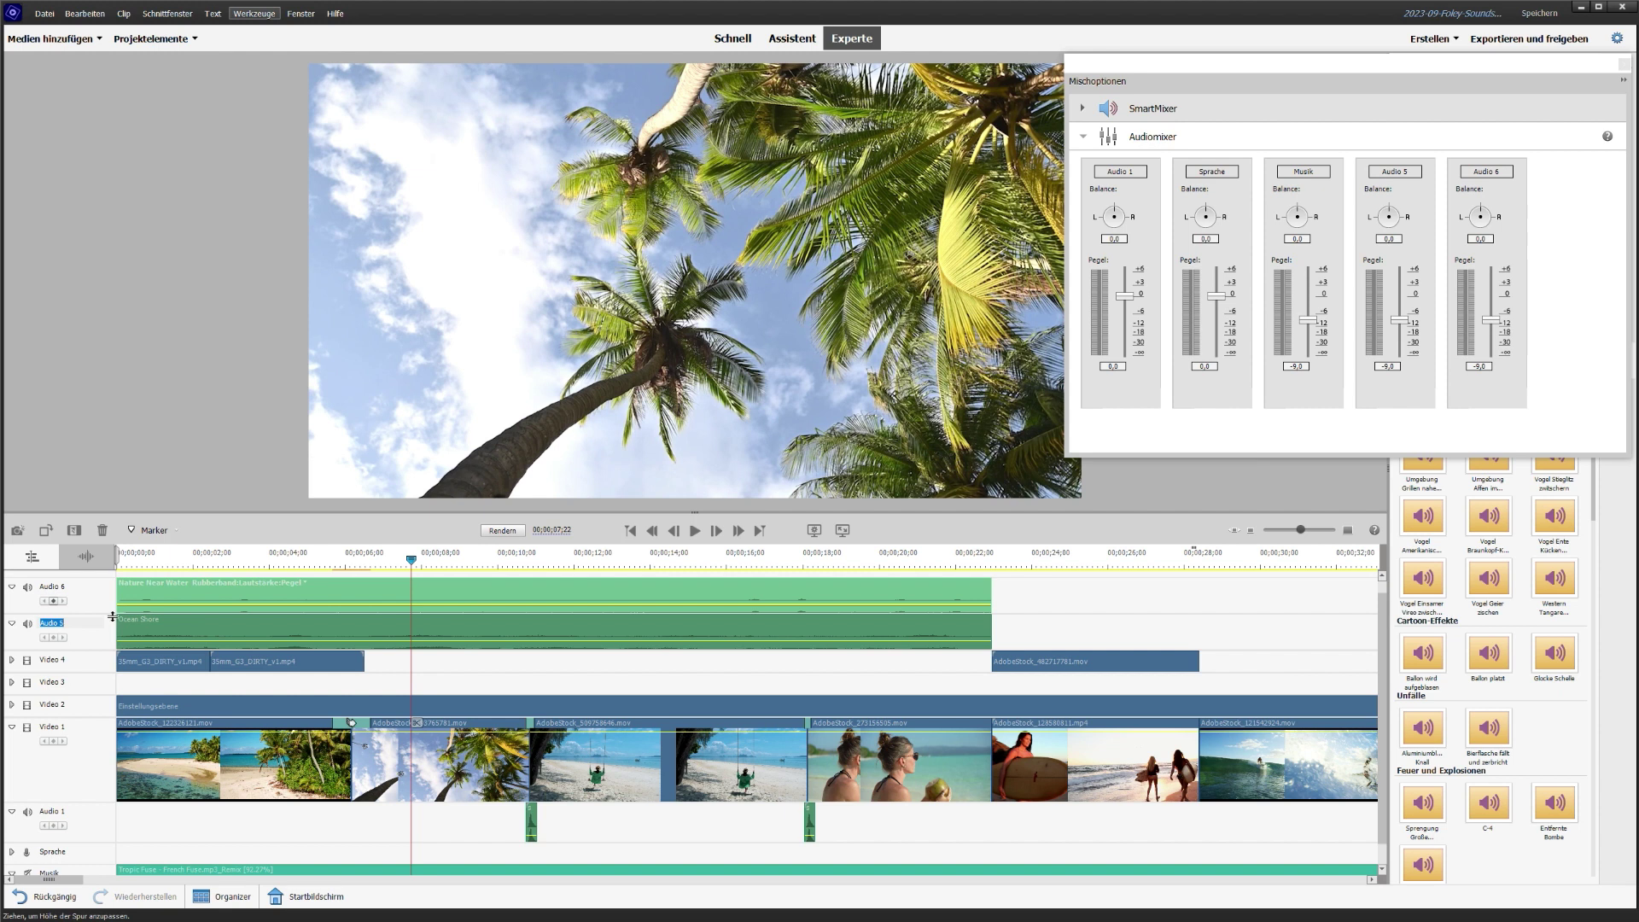
pyautogui.write('Meeresrauschen')
pyautogui.press('Return')
pyautogui.rightClick(65, 587)
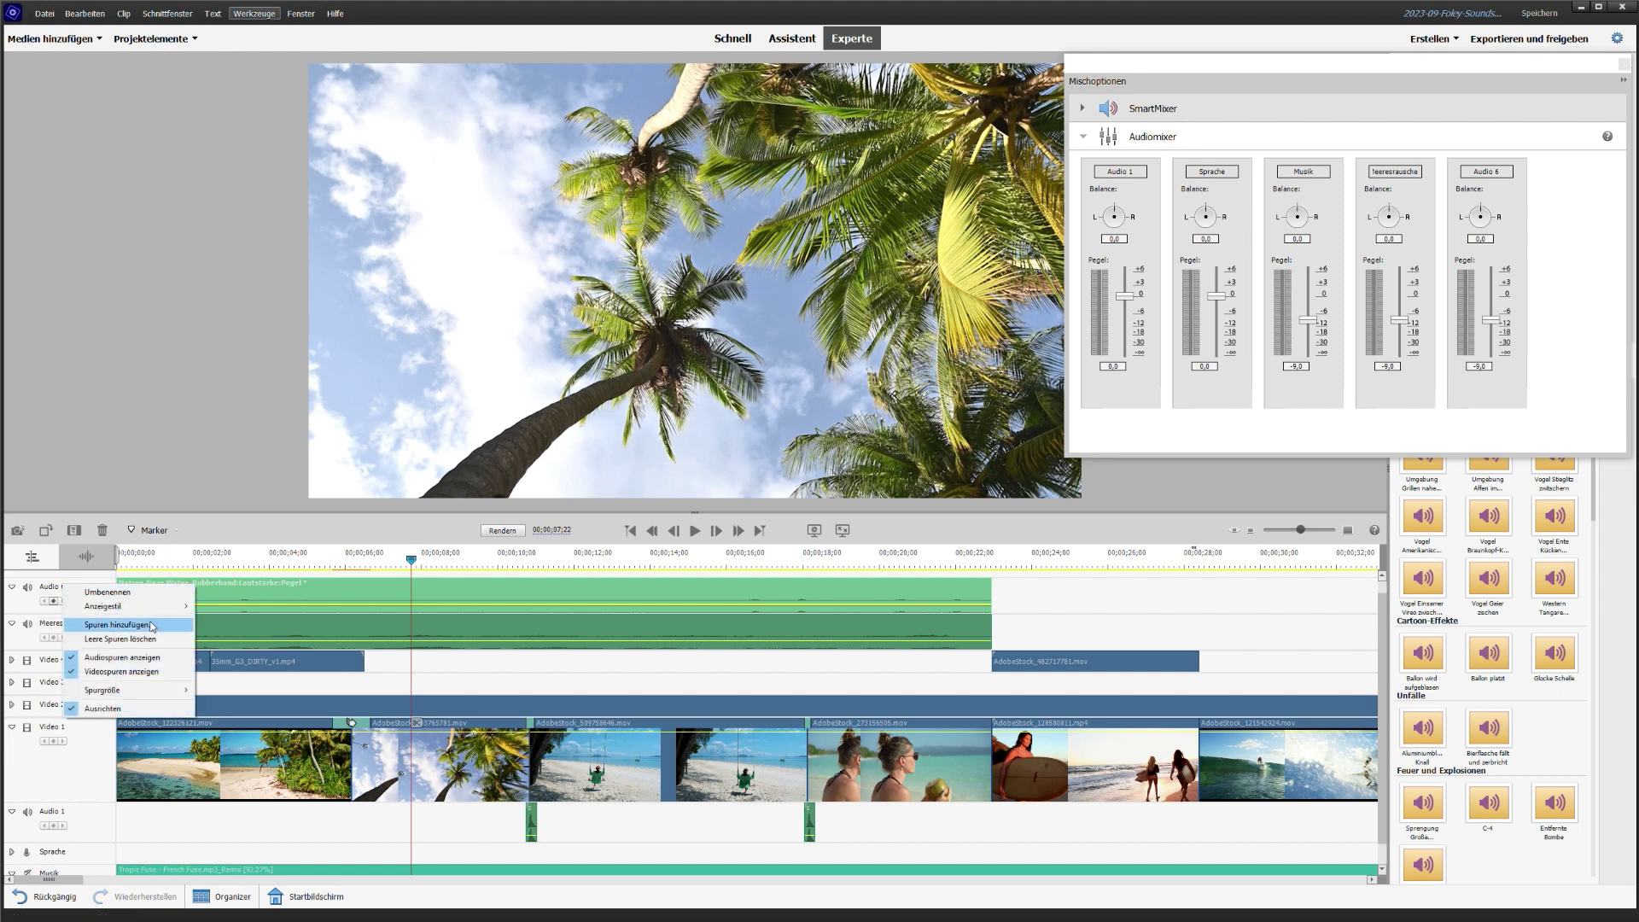
pyautogui.click(134, 597)
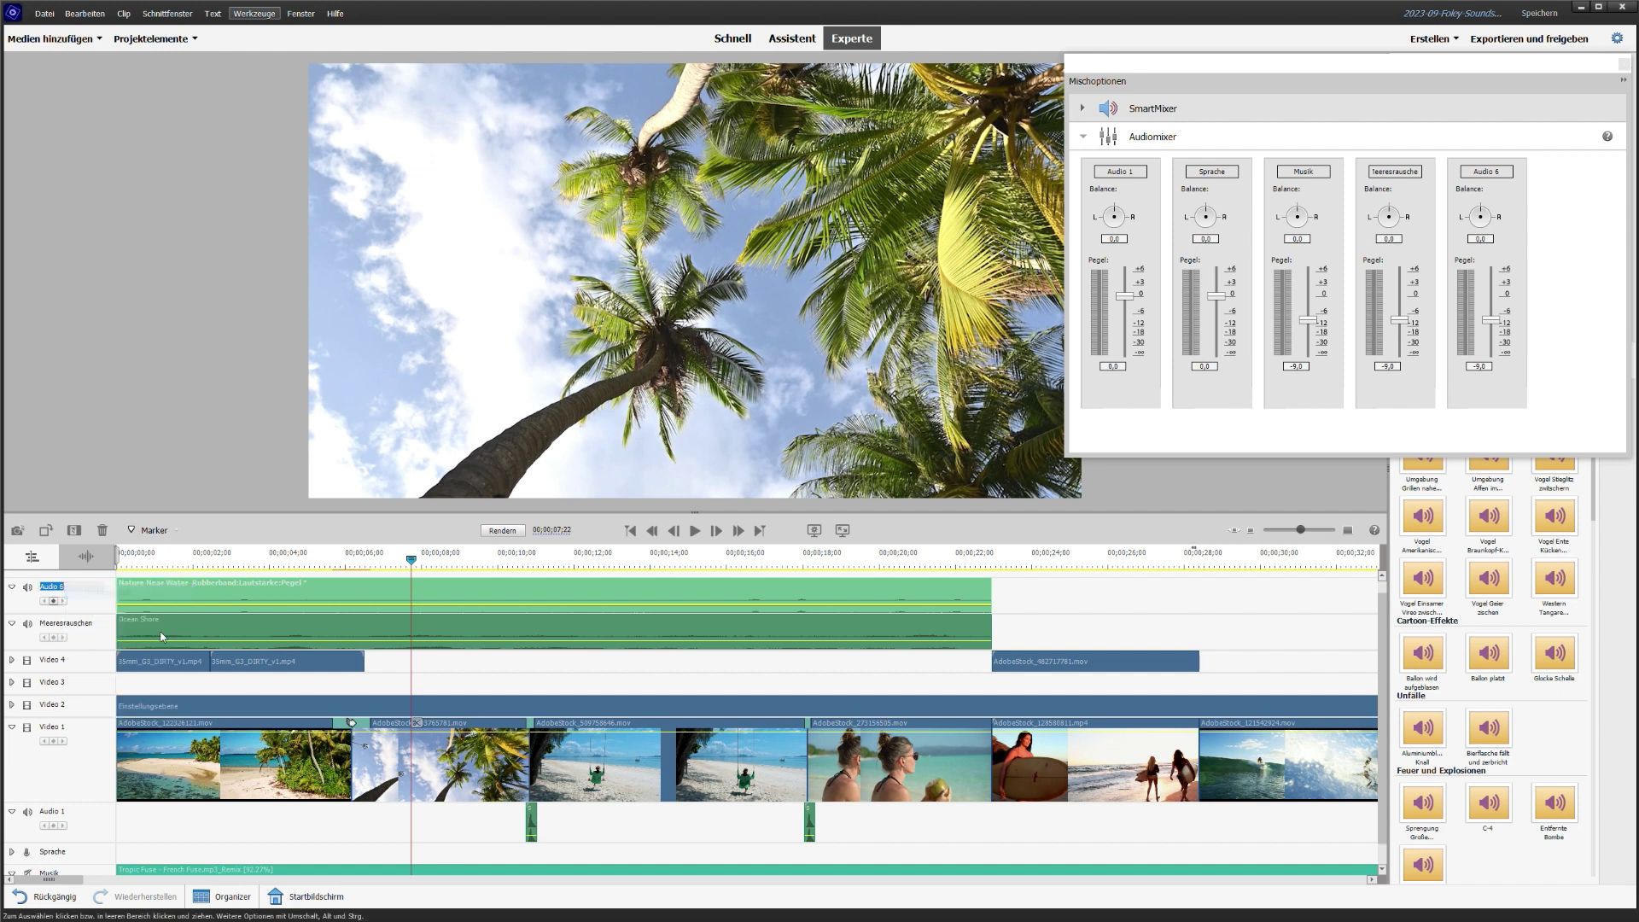
pyautogui.write('Tiere H')
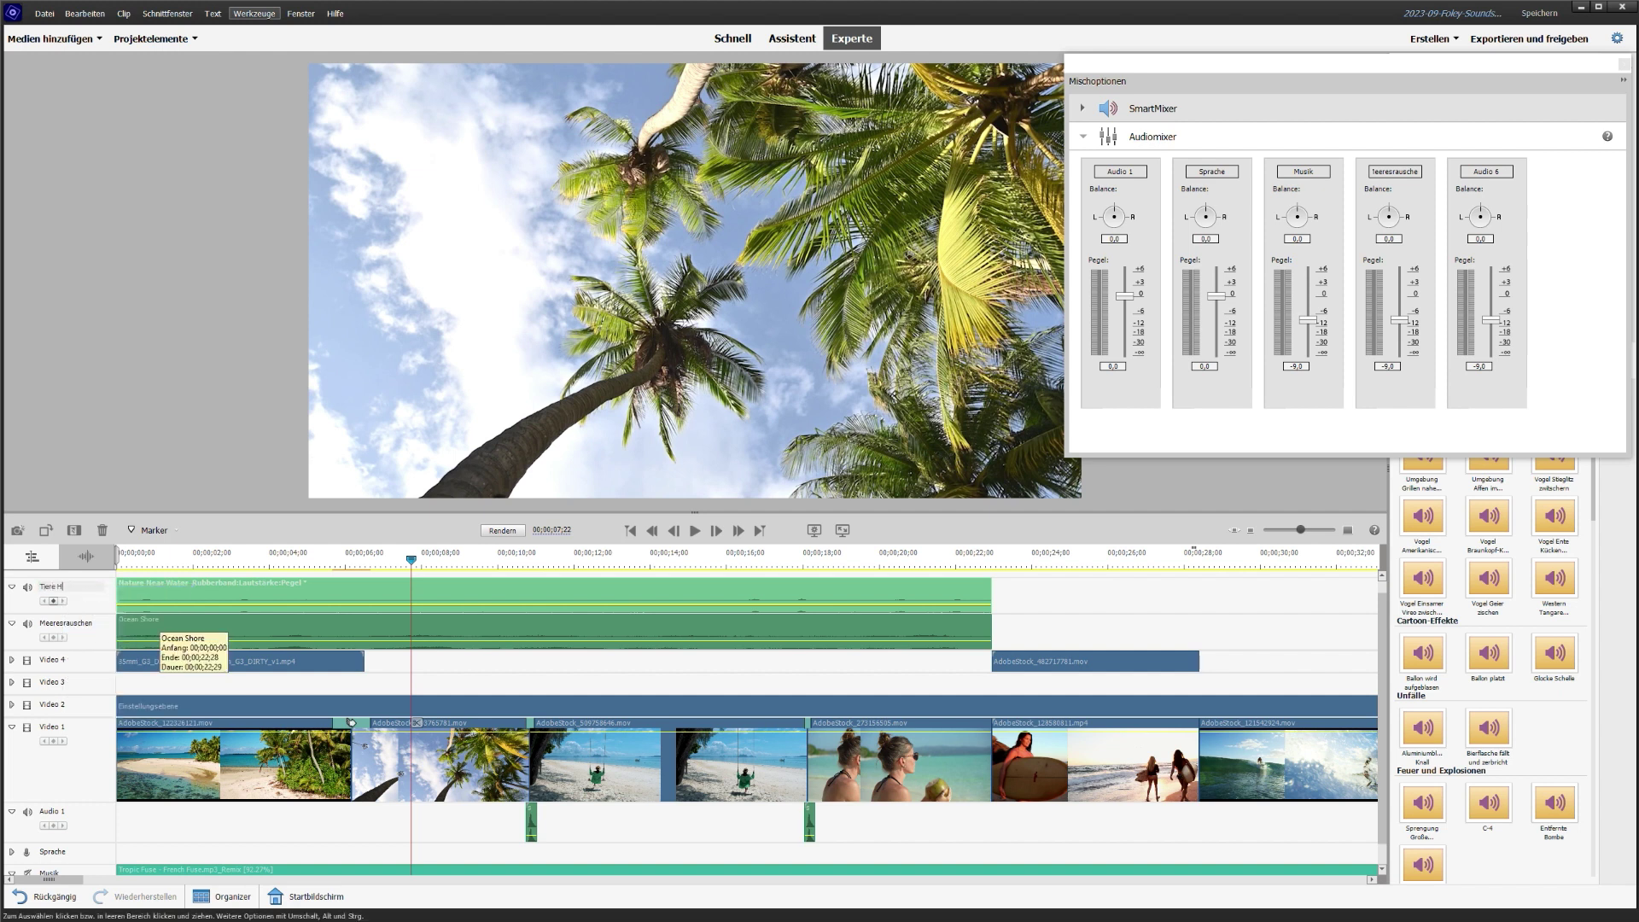
pyautogui.write('intergrund')
pyautogui.press('Return')
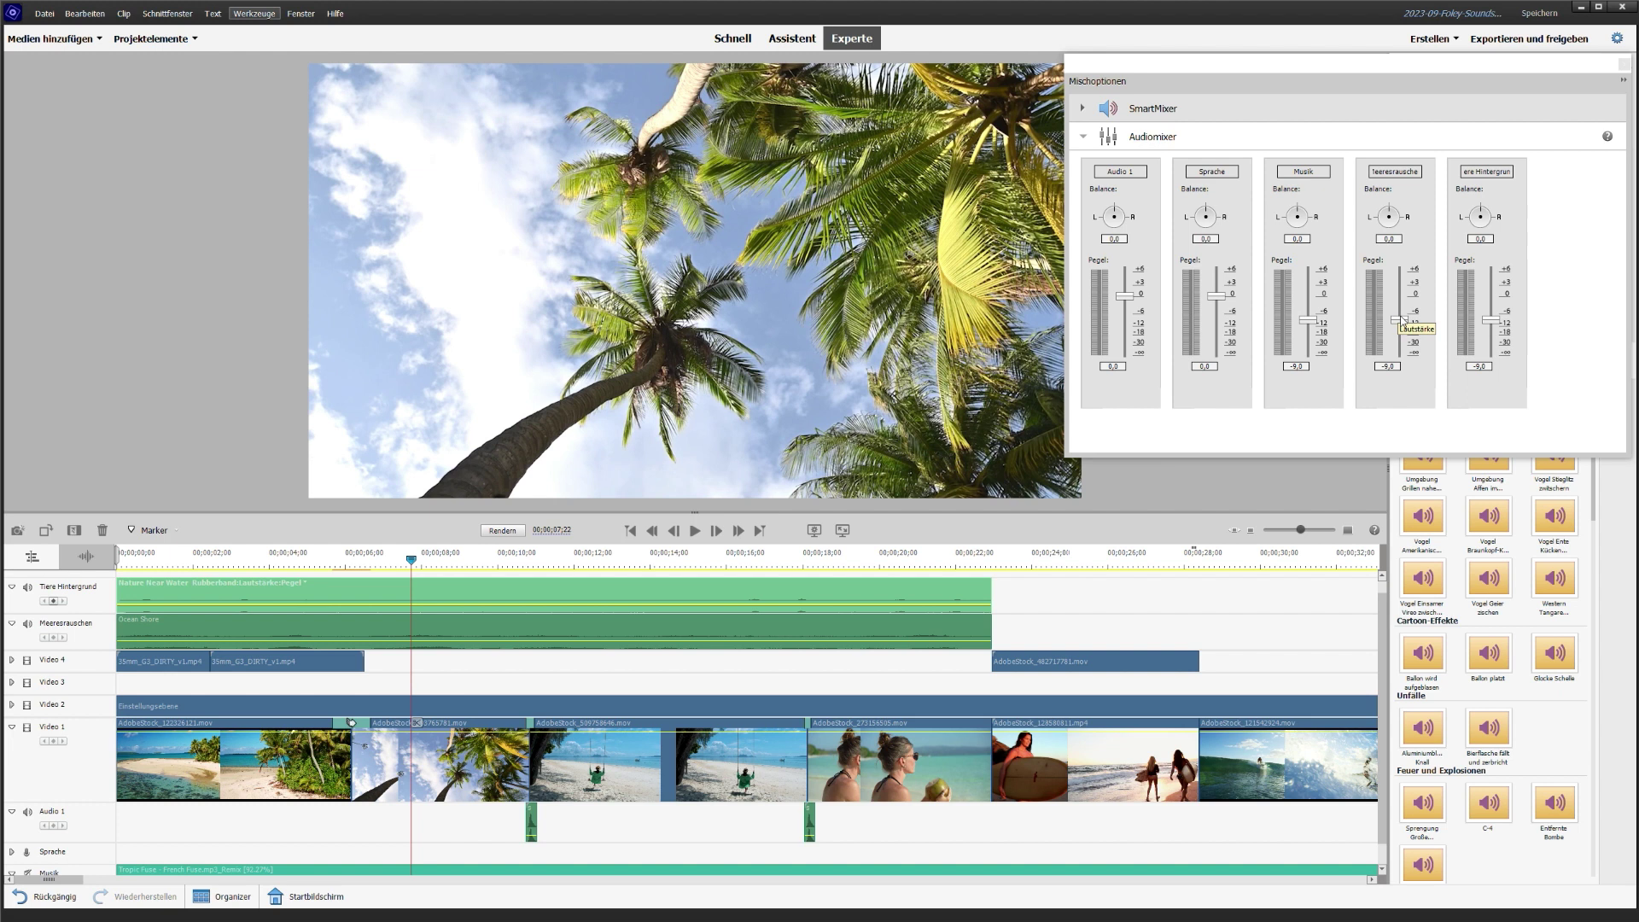
pyautogui.moveTo(1402, 321); pyautogui.dragTo(1418, 314)
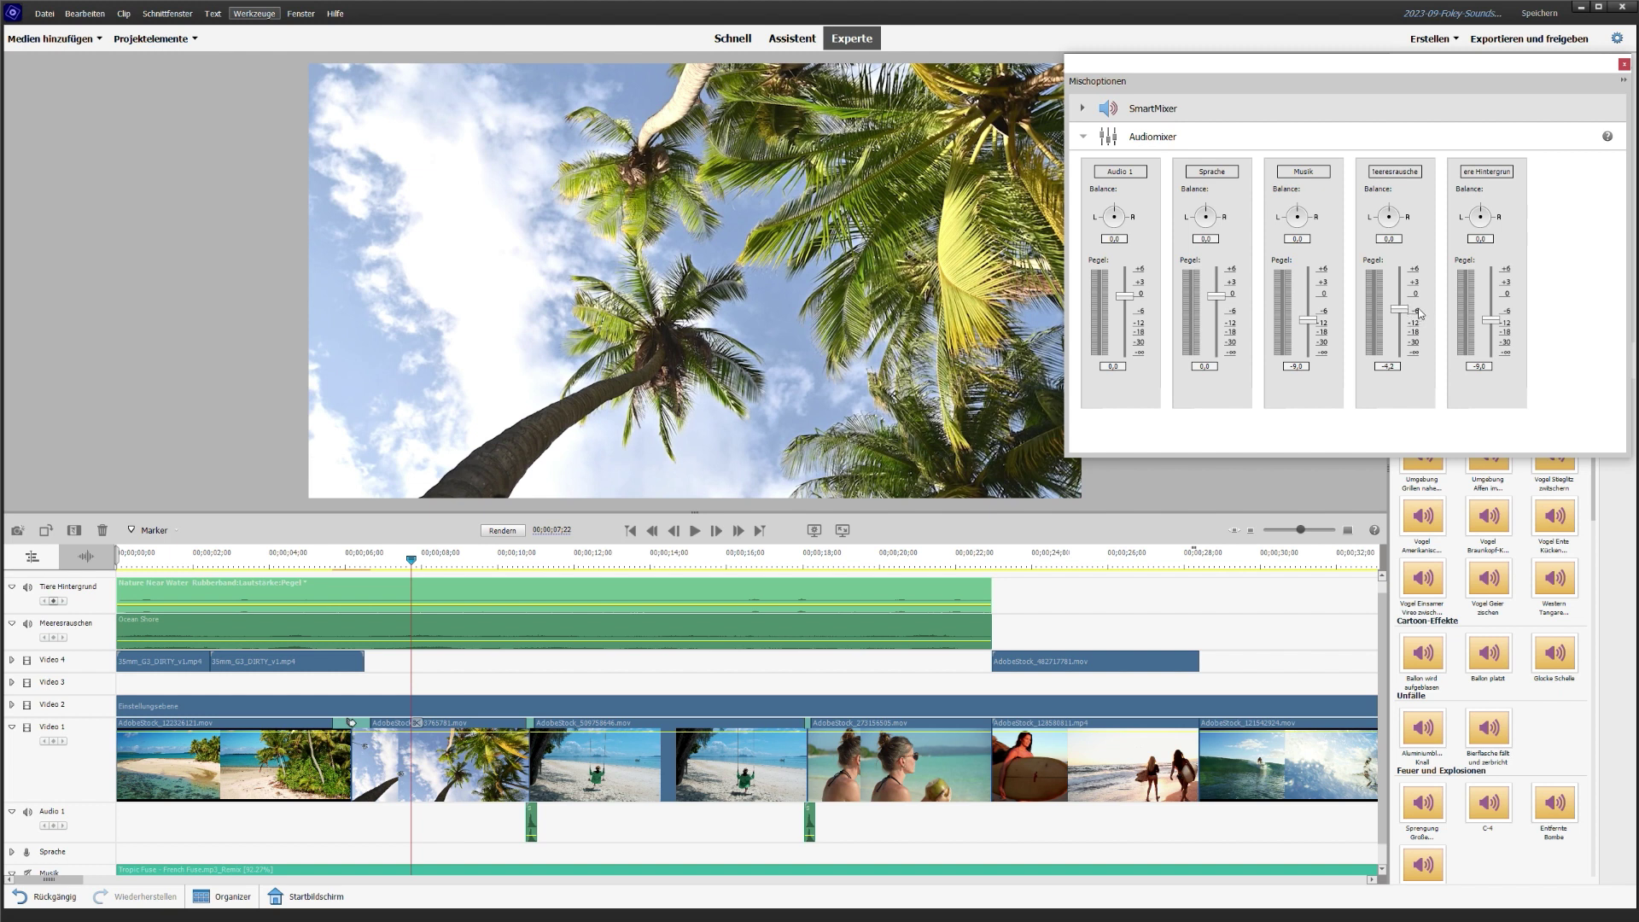
# - Raise the Meeresrauschen fader and play the project from the start to check the mix
pyautogui.moveTo(1420, 313); pyautogui.dragTo(1495, 315)
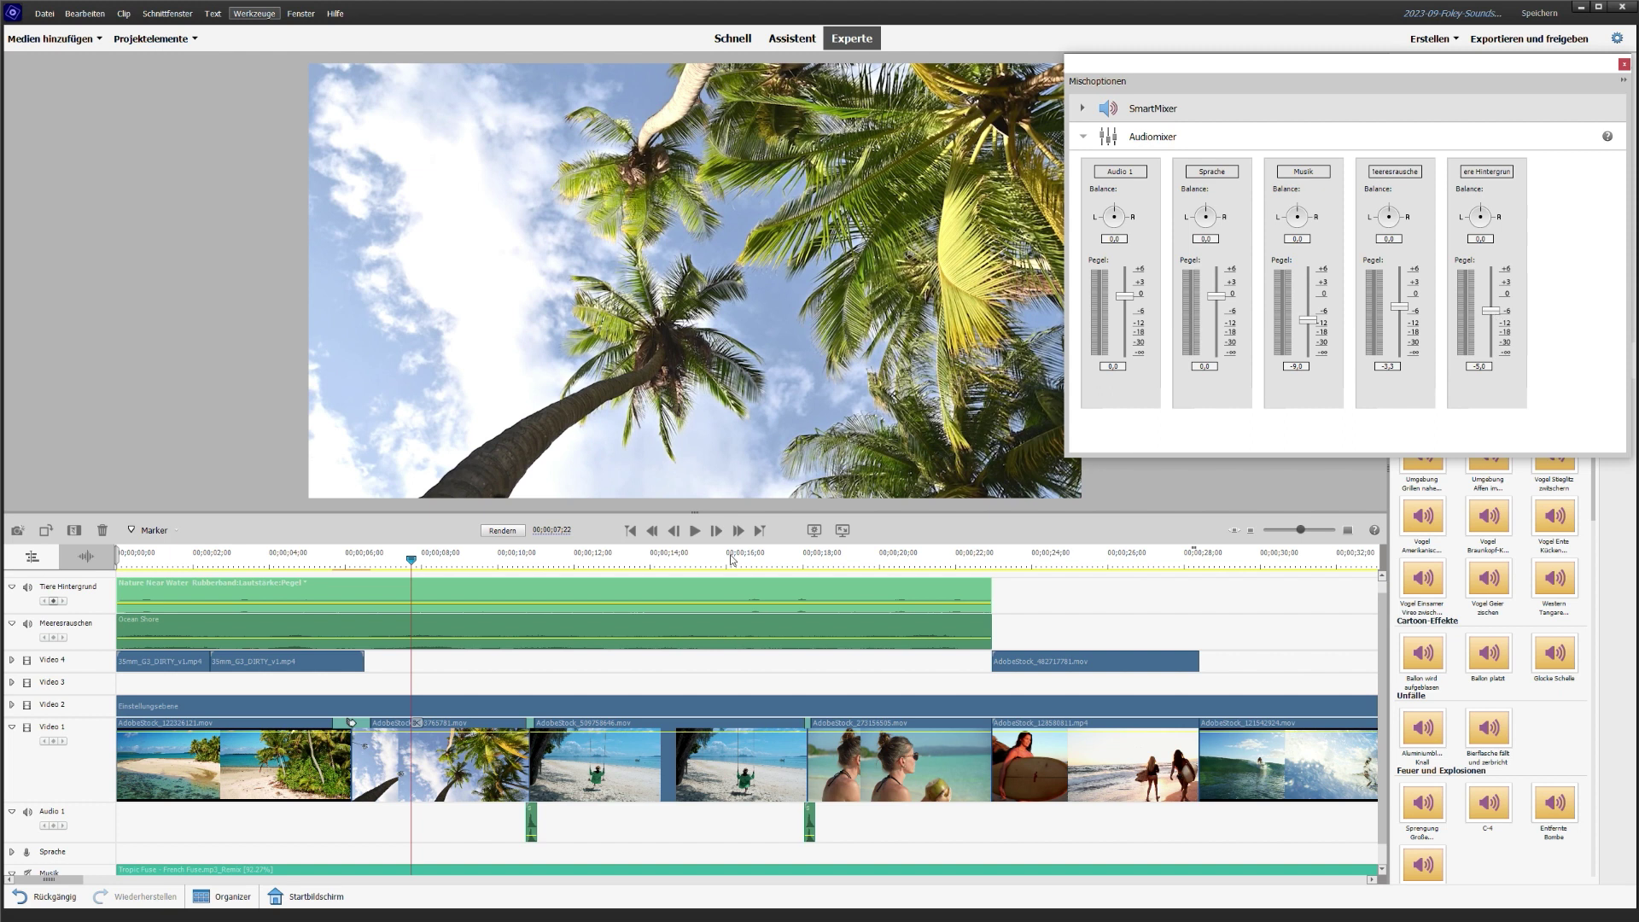
pyautogui.click(139, 560)
pyautogui.moveTo(139, 560); pyautogui.dragTo(109, 561)
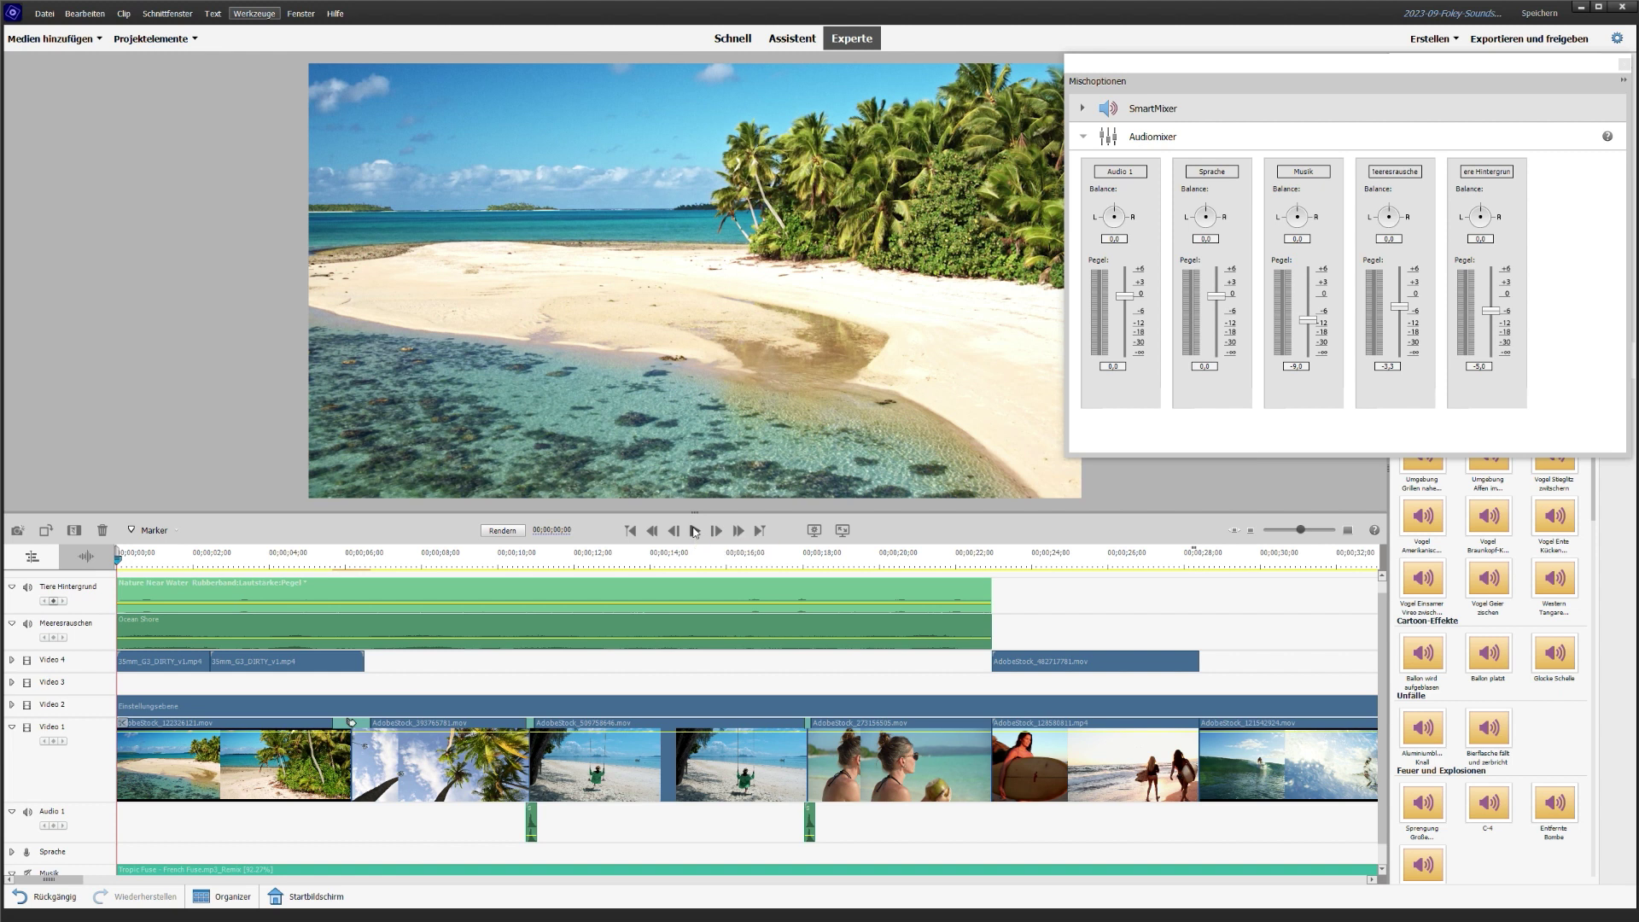
pyautogui.click(694, 532)
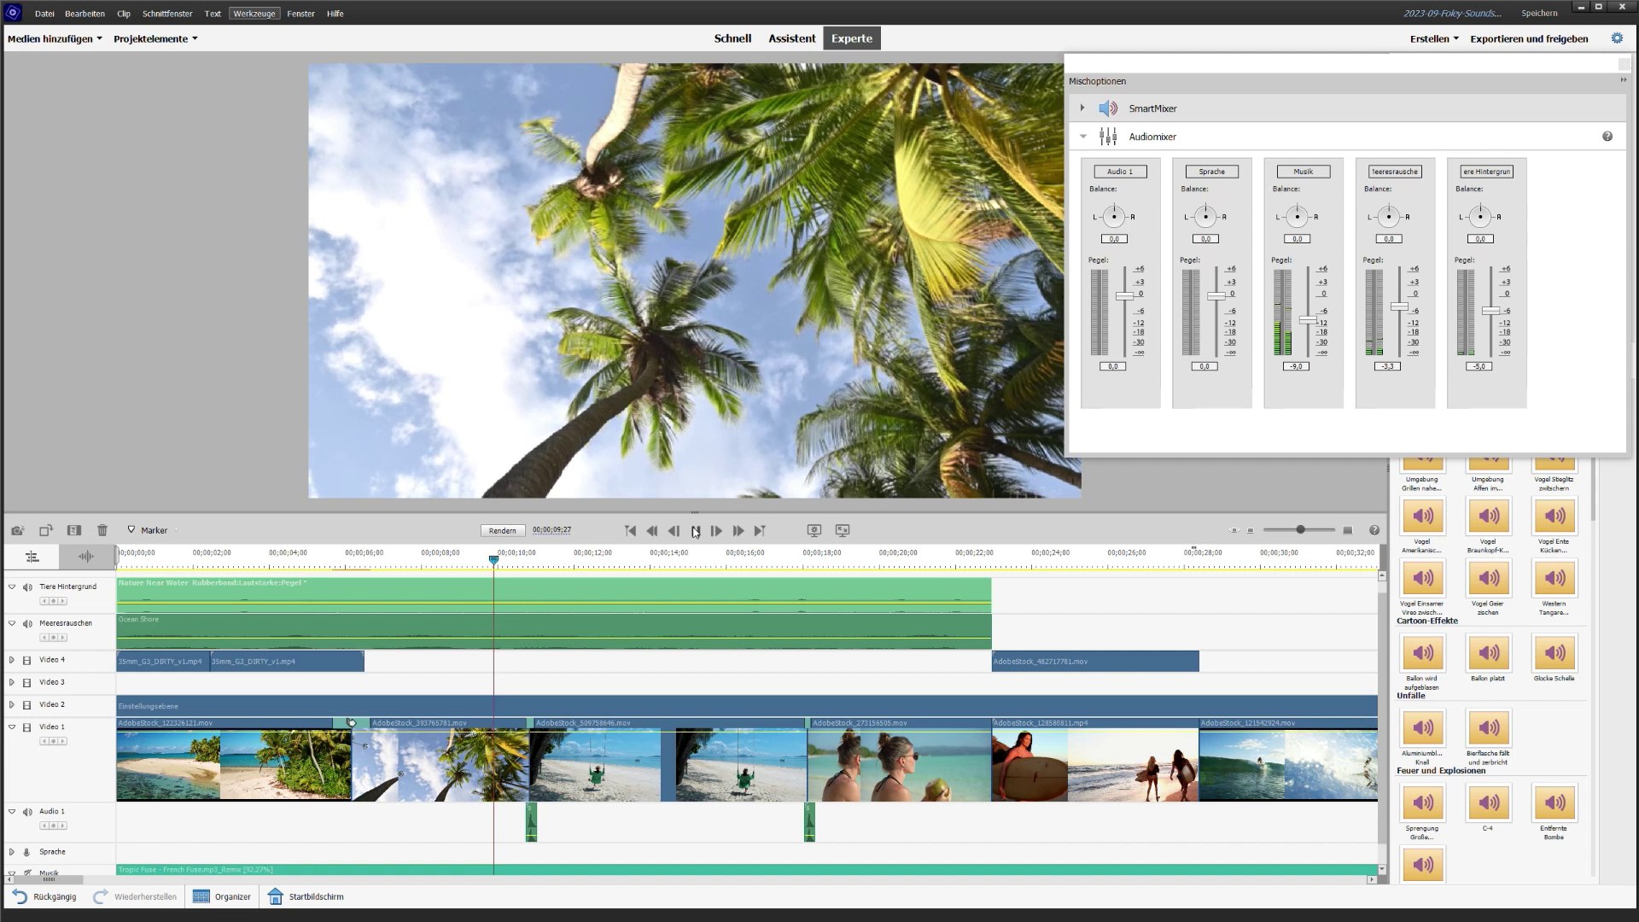
pyautogui.click(696, 531)
# - Raise Meeresrauschen and Tiere Hintergrund a bit more and replay from about 4 seconds
pyautogui.moveTo(1406, 309); pyautogui.dragTo(1414, 304)
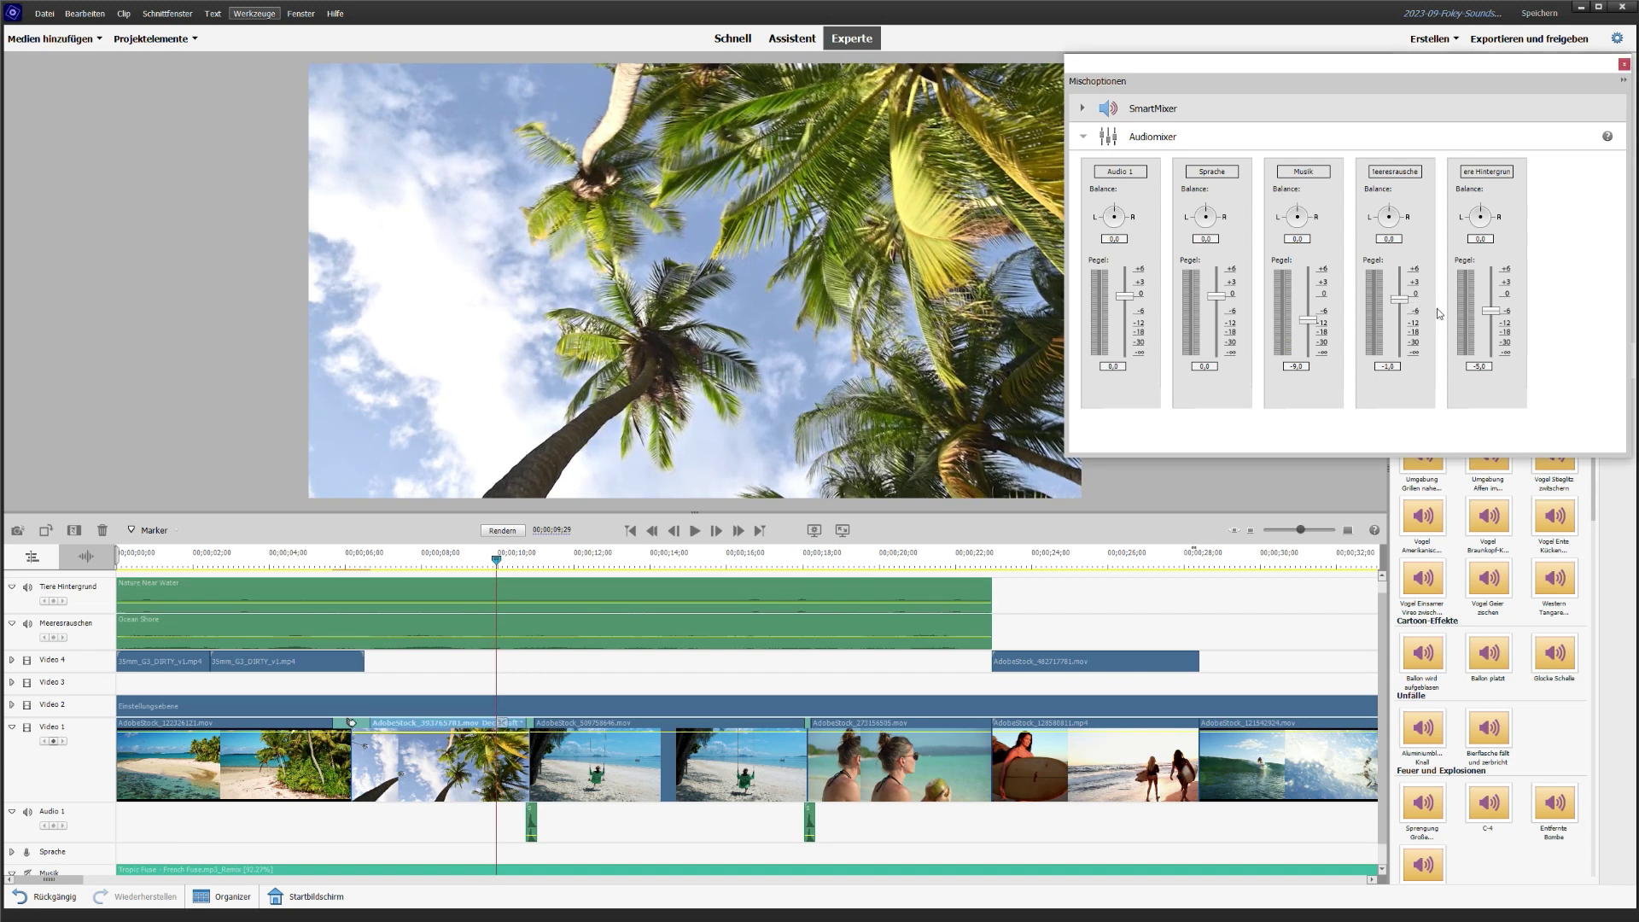
pyautogui.moveTo(1495, 314); pyautogui.dragTo(1517, 307)
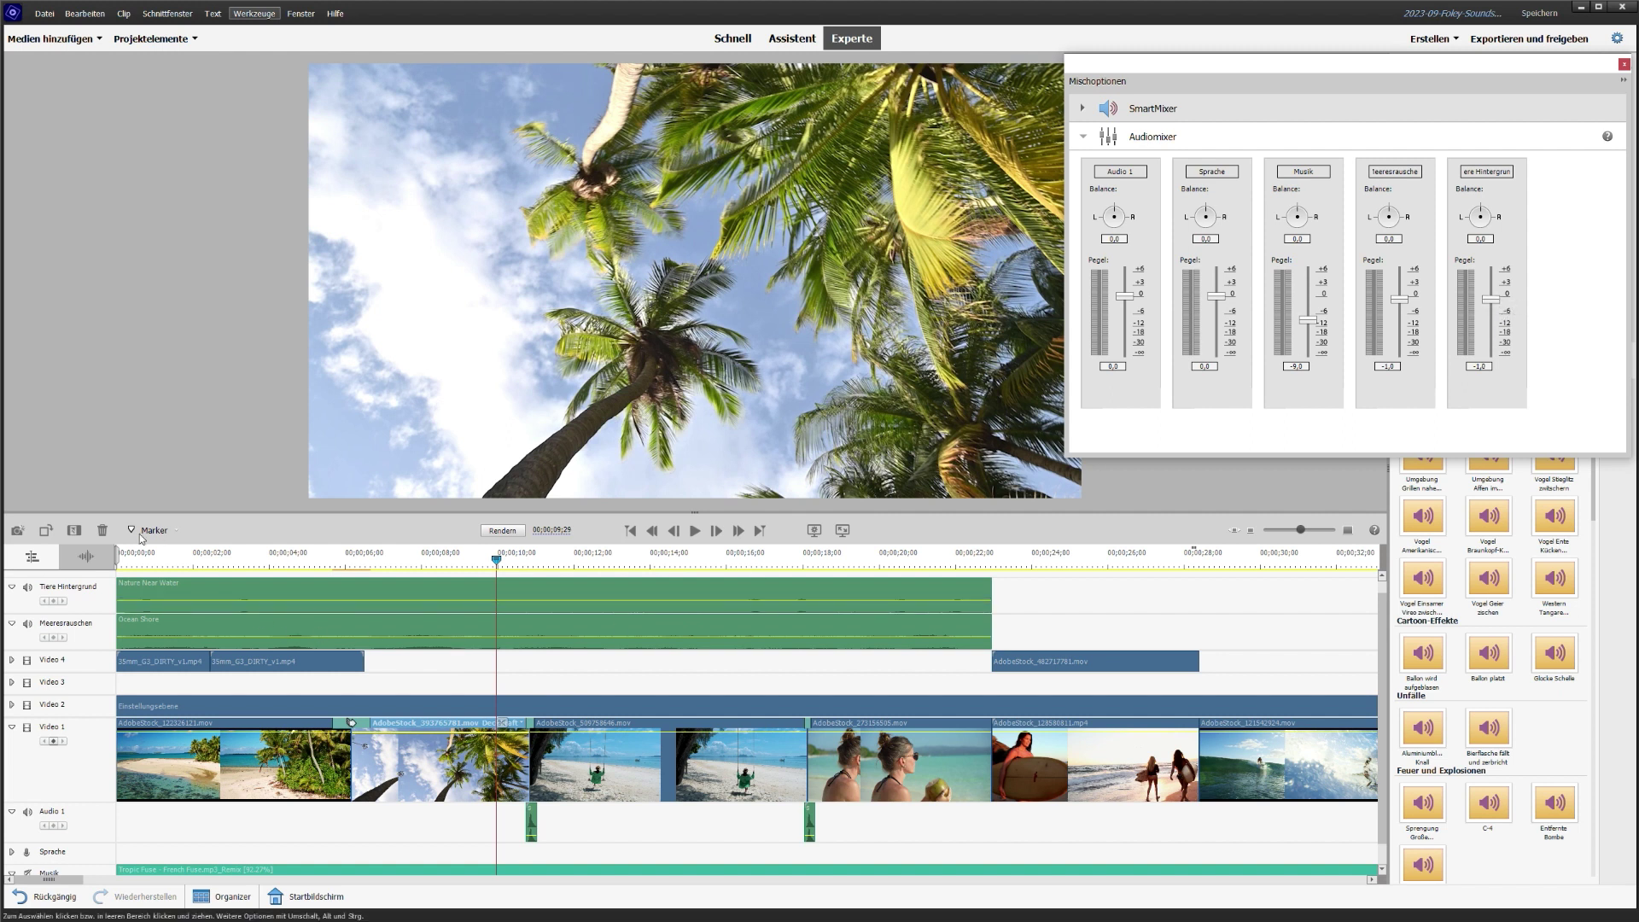
pyautogui.click(276, 556)
pyautogui.click(695, 530)
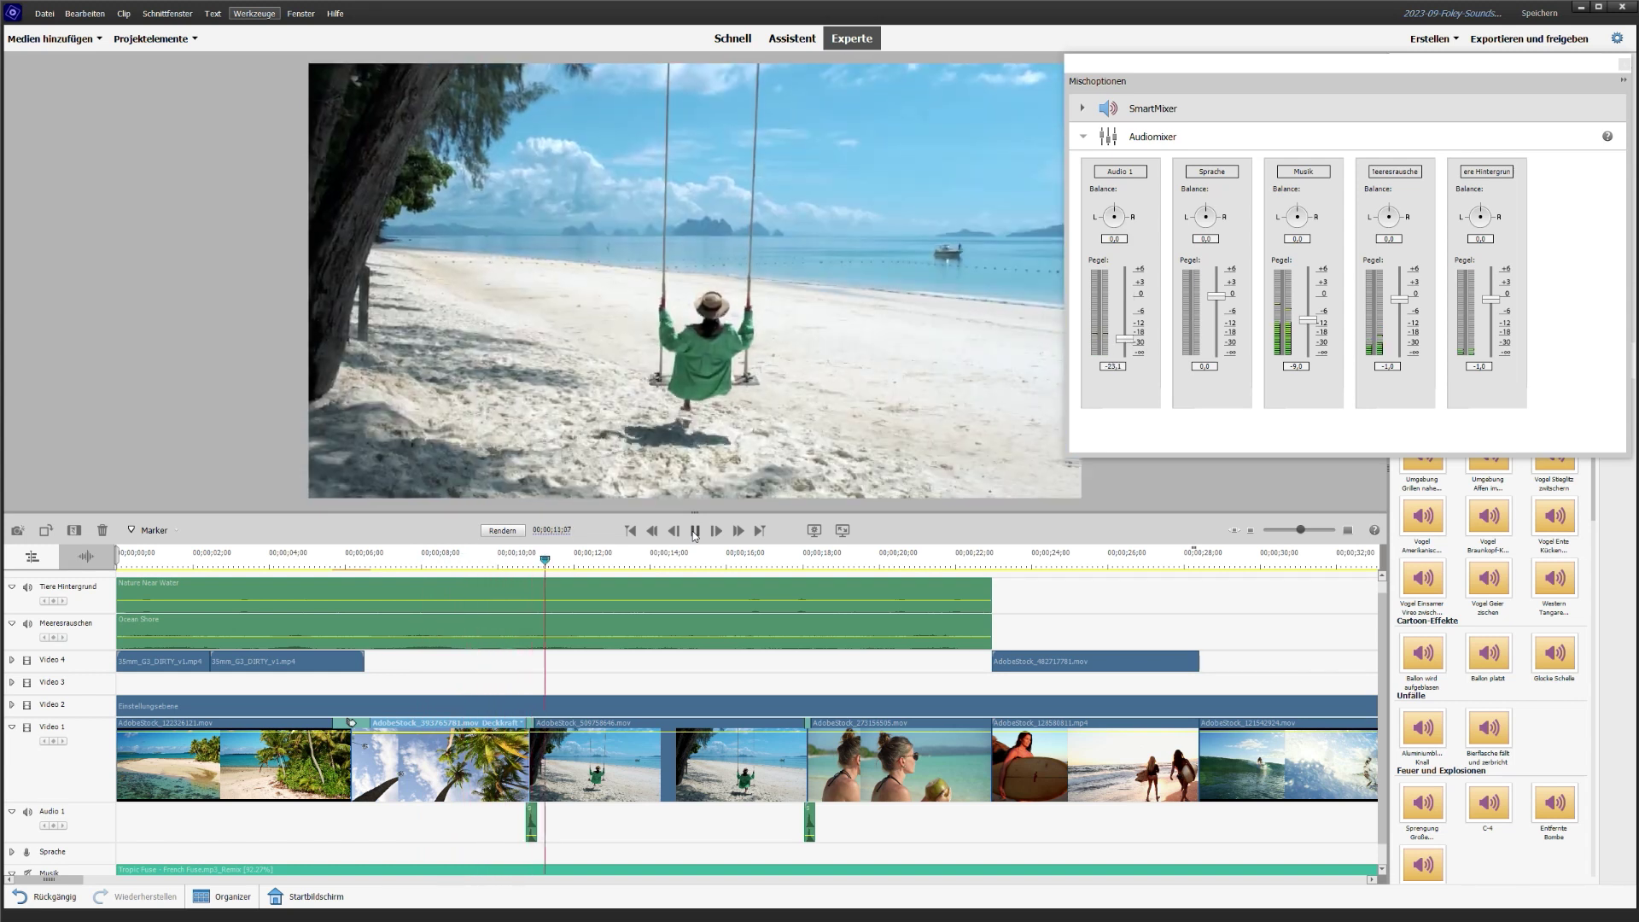
pyautogui.click(694, 532)
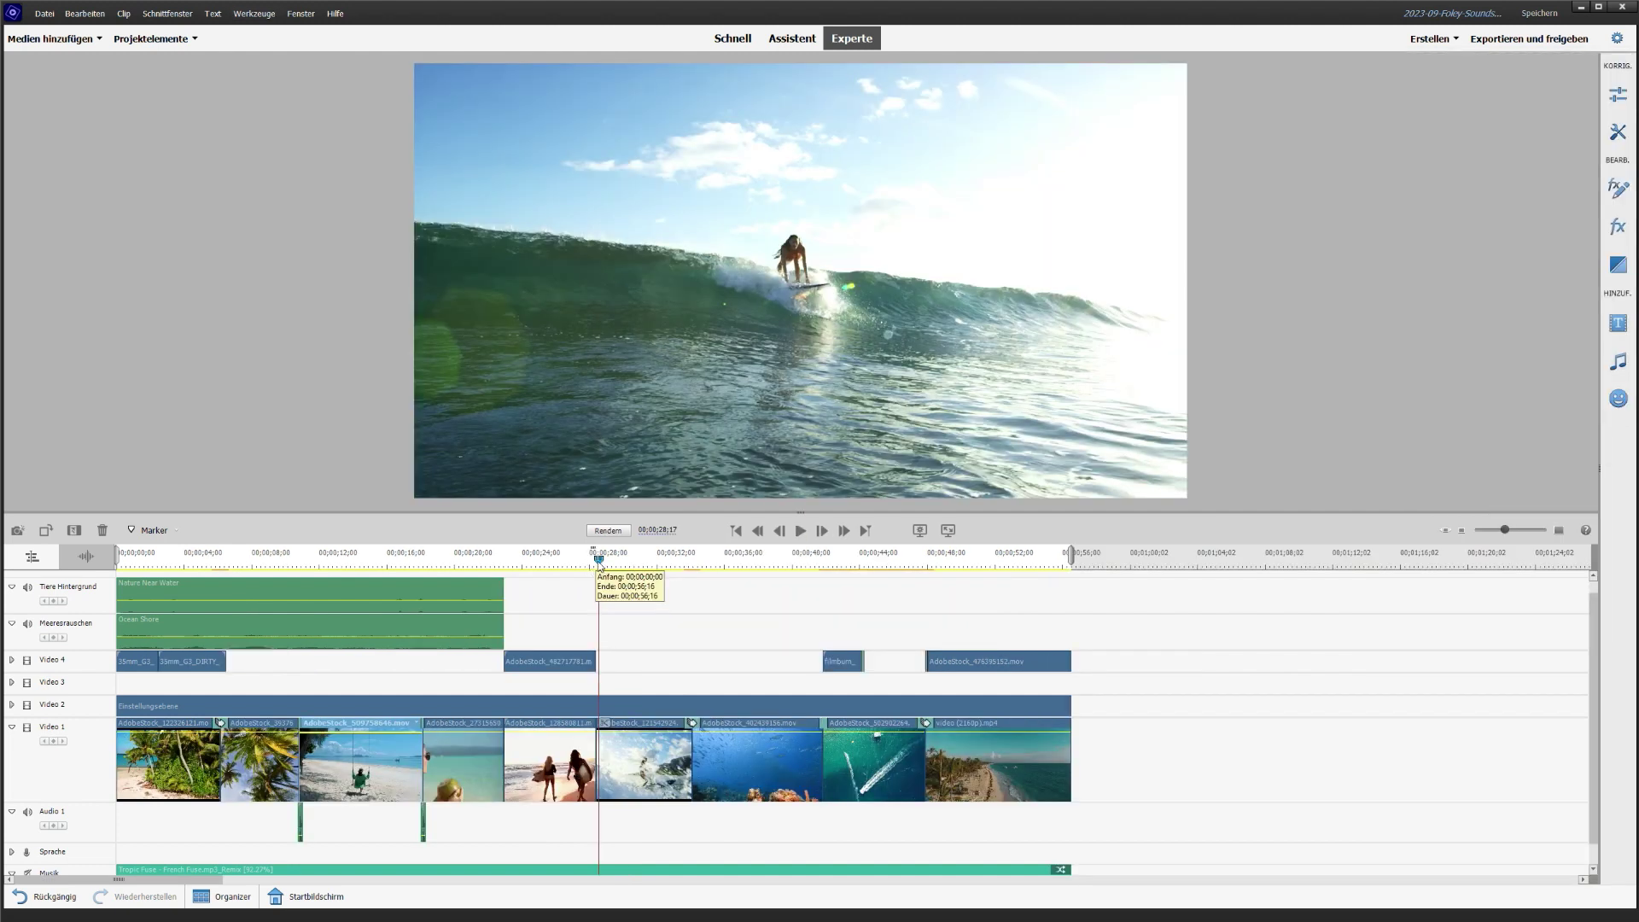
# - Scrub through the surf clip to where the underwater footage begins, near 33 s
pyautogui.moveTo(598, 562); pyautogui.dragTo(632, 564)
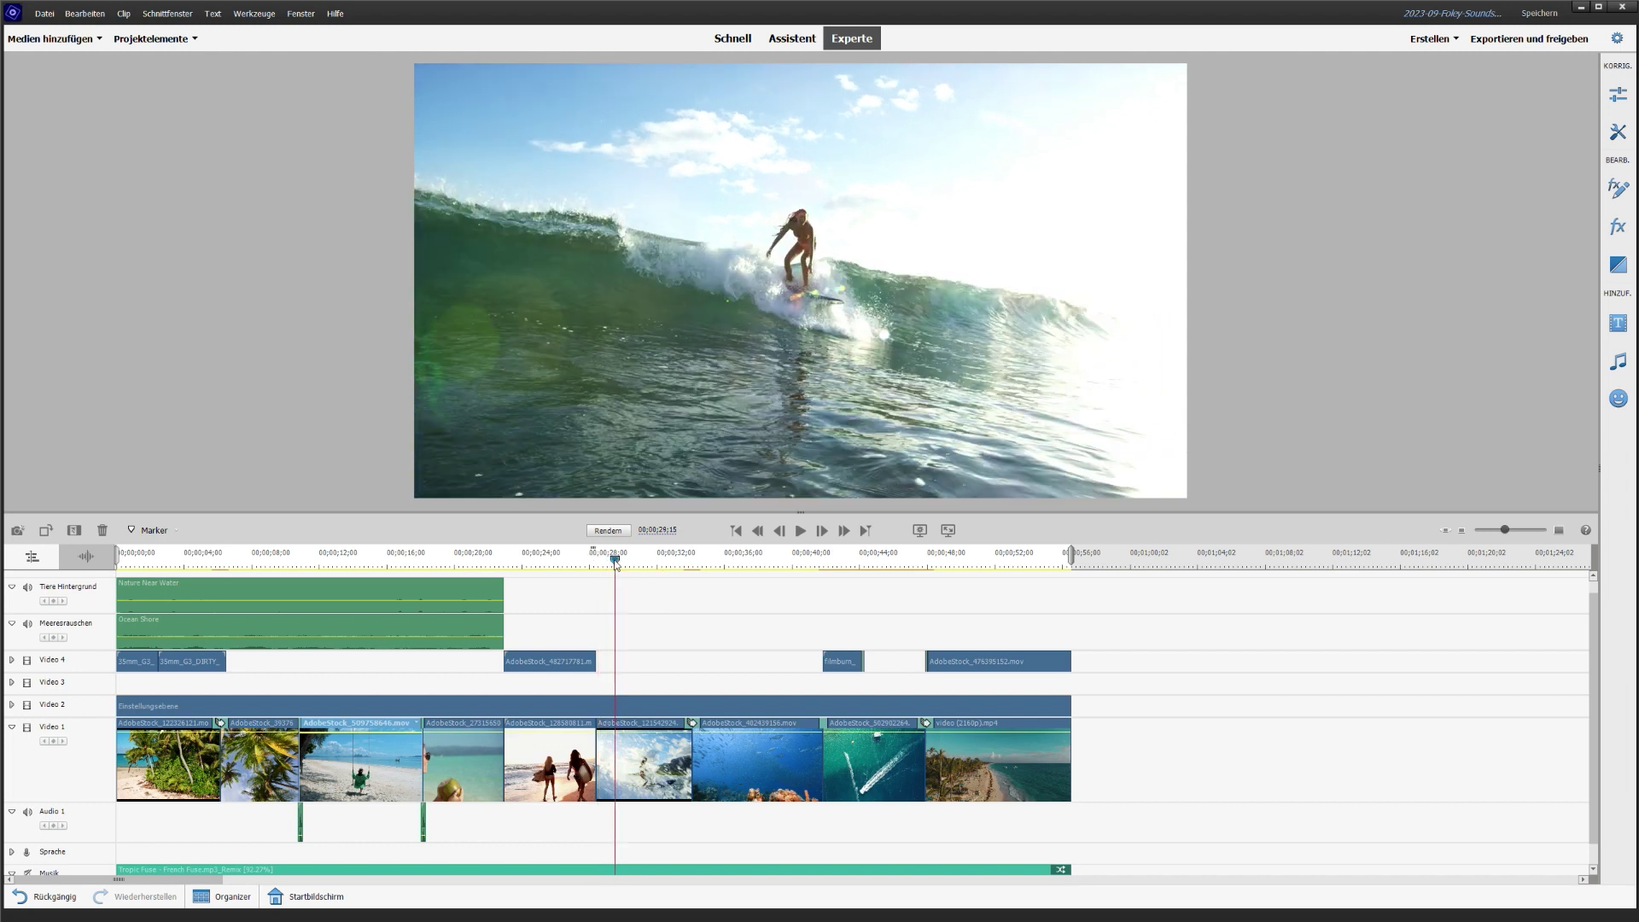
pyautogui.moveTo(632, 564); pyautogui.dragTo(685, 559)
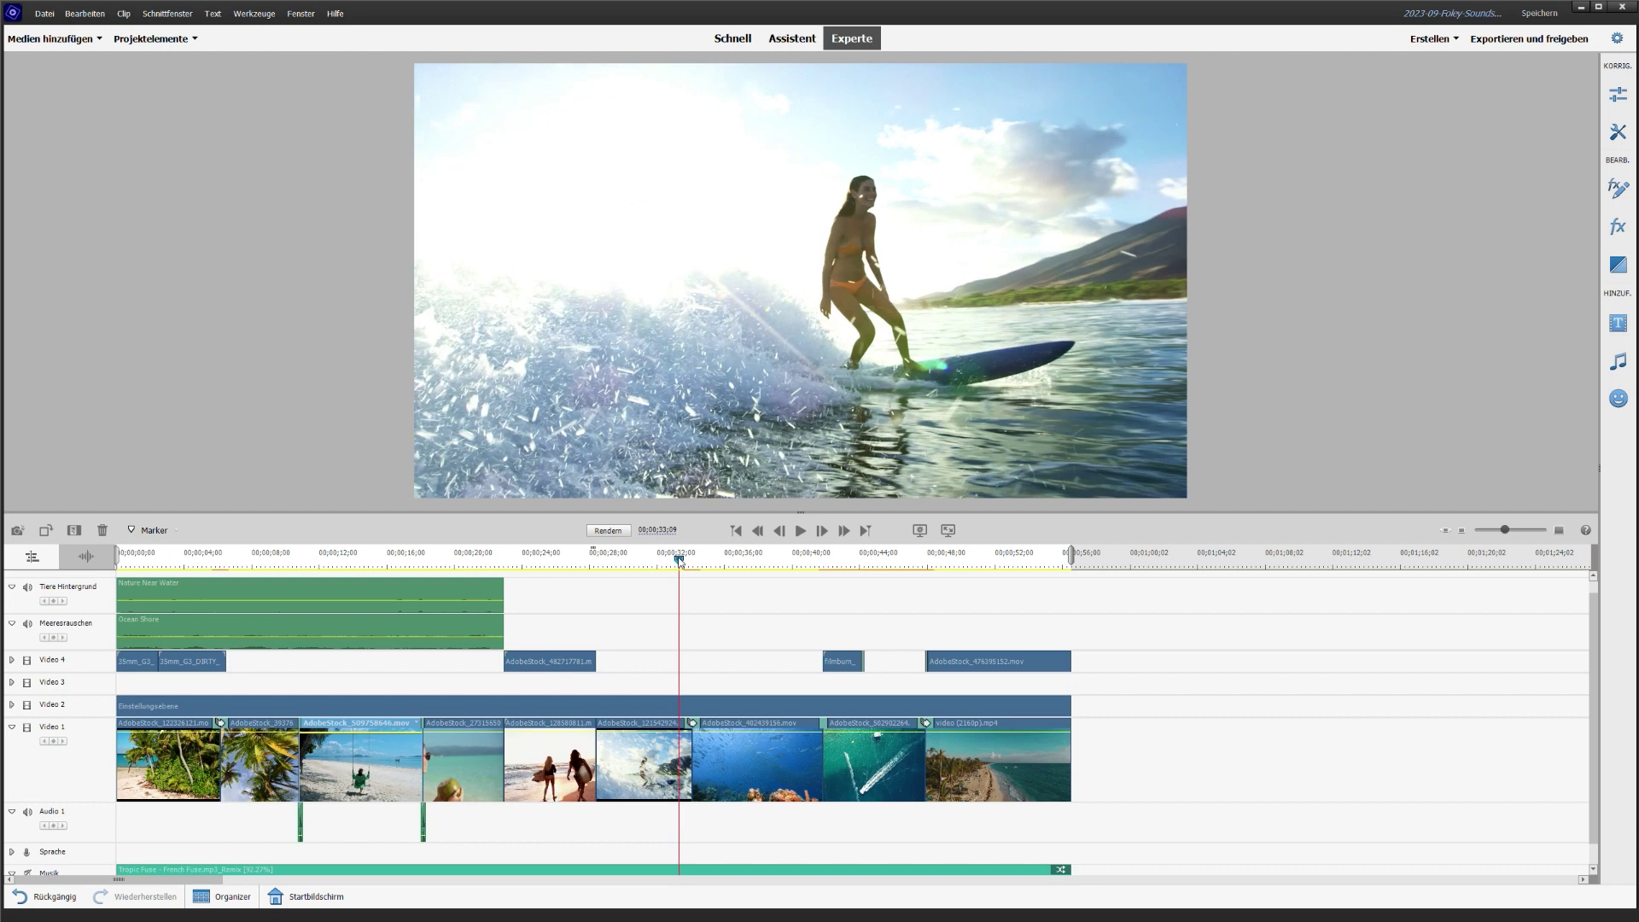
pyautogui.moveTo(684, 560); pyautogui.dragTo(736, 559)
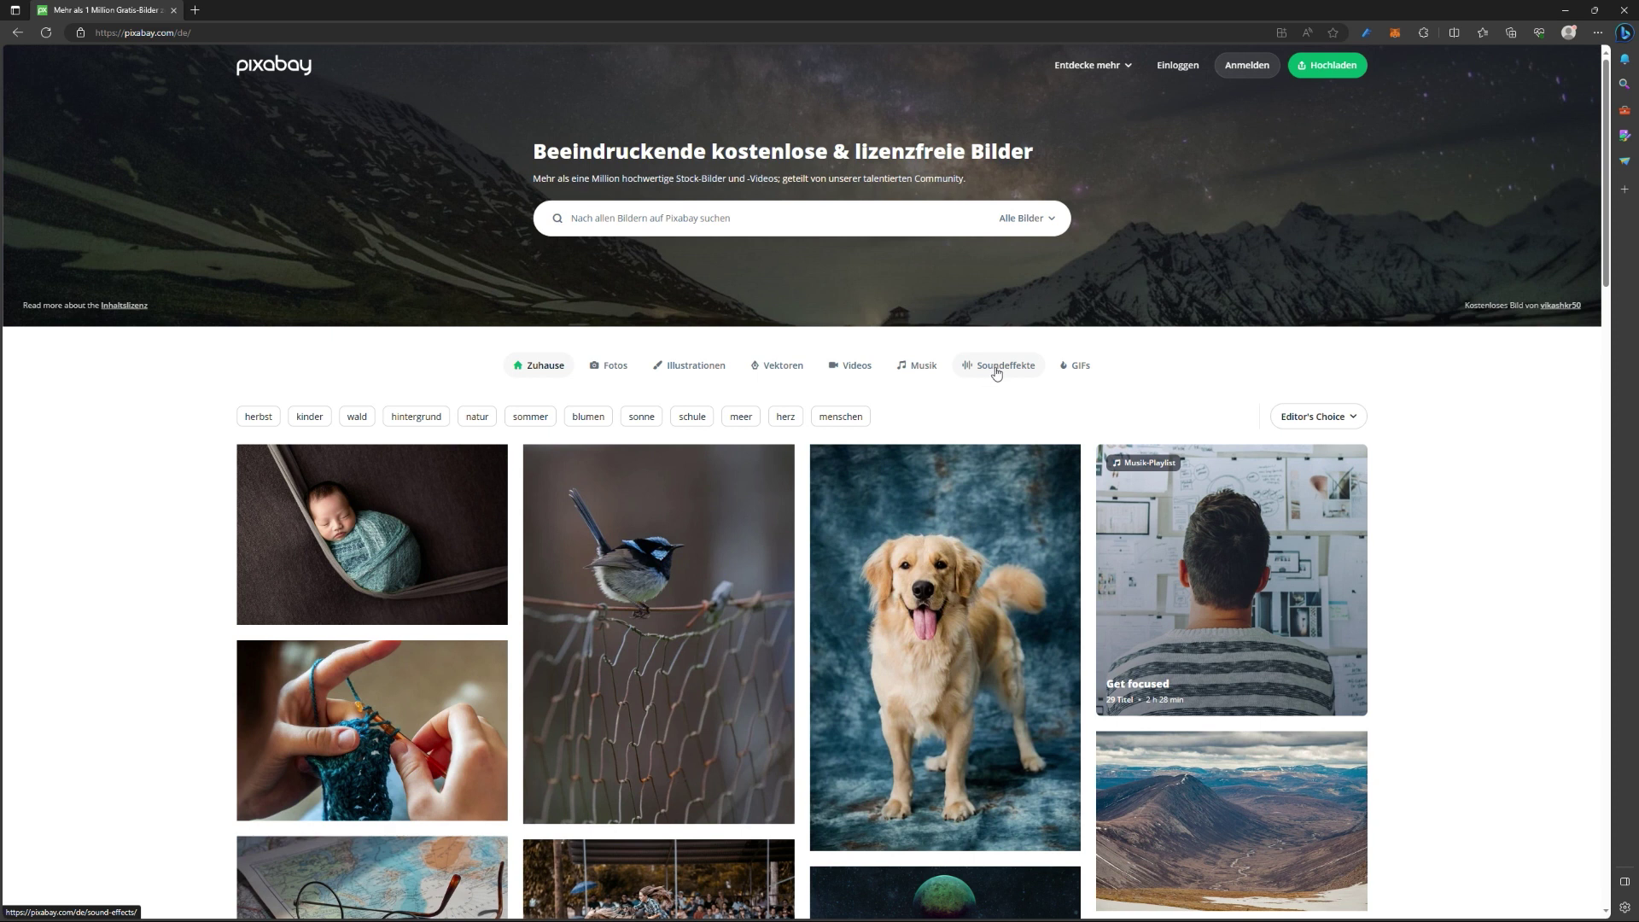
# - Search Pixabay sound effects for 'dive' and preview 5 meters dive and Moving Low Frequencies
pyautogui.click(996, 373)
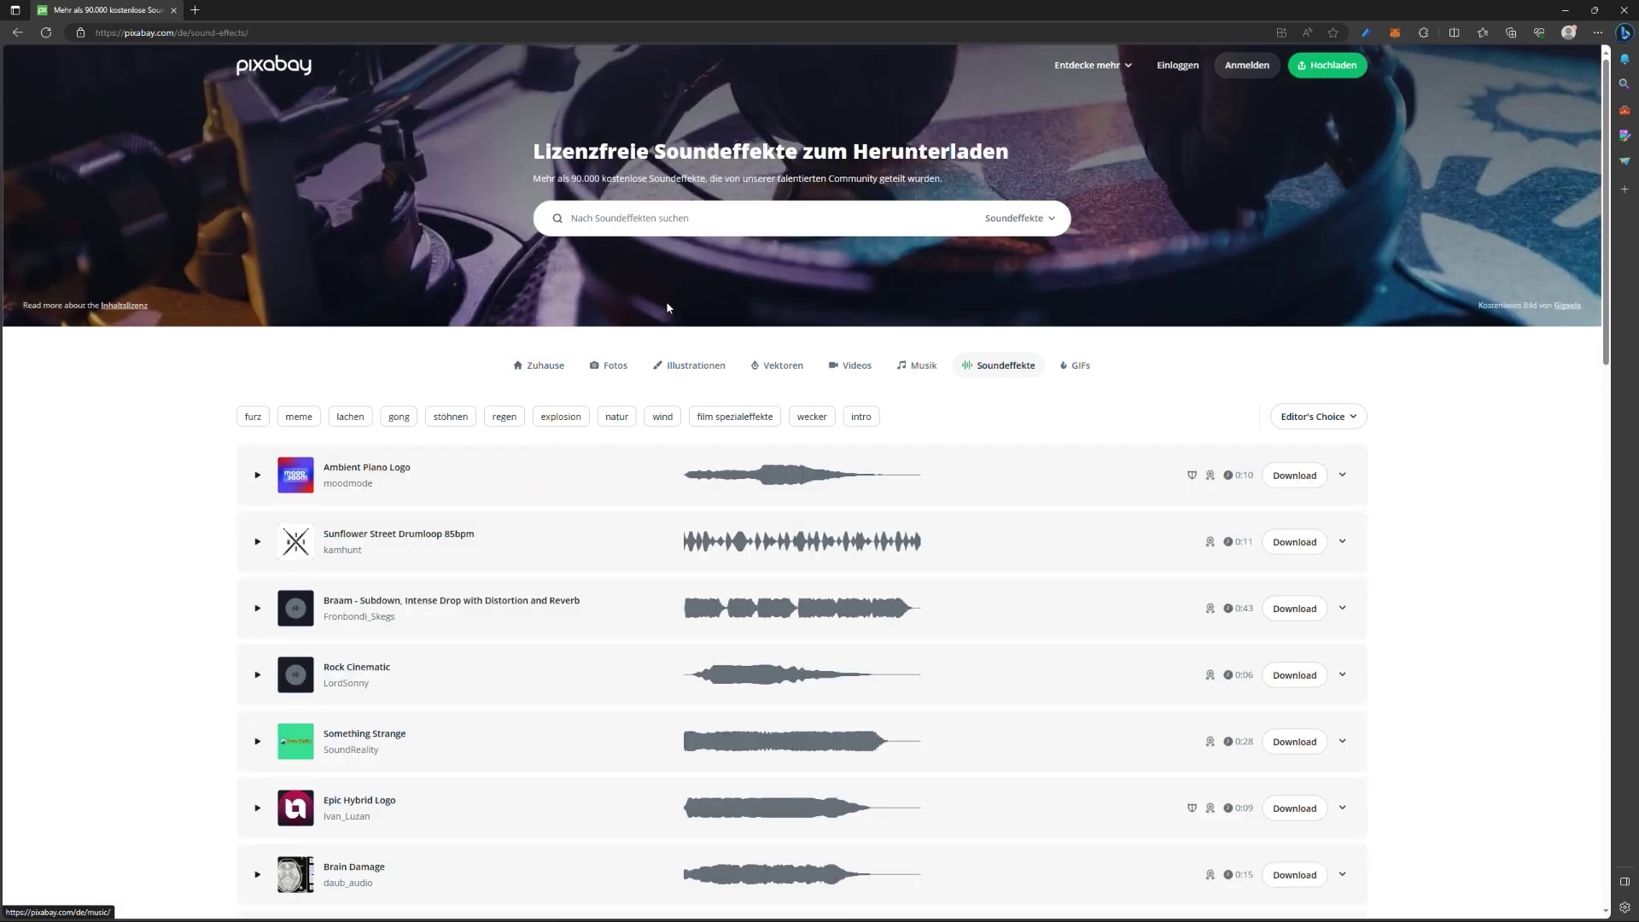
pyautogui.click(641, 217)
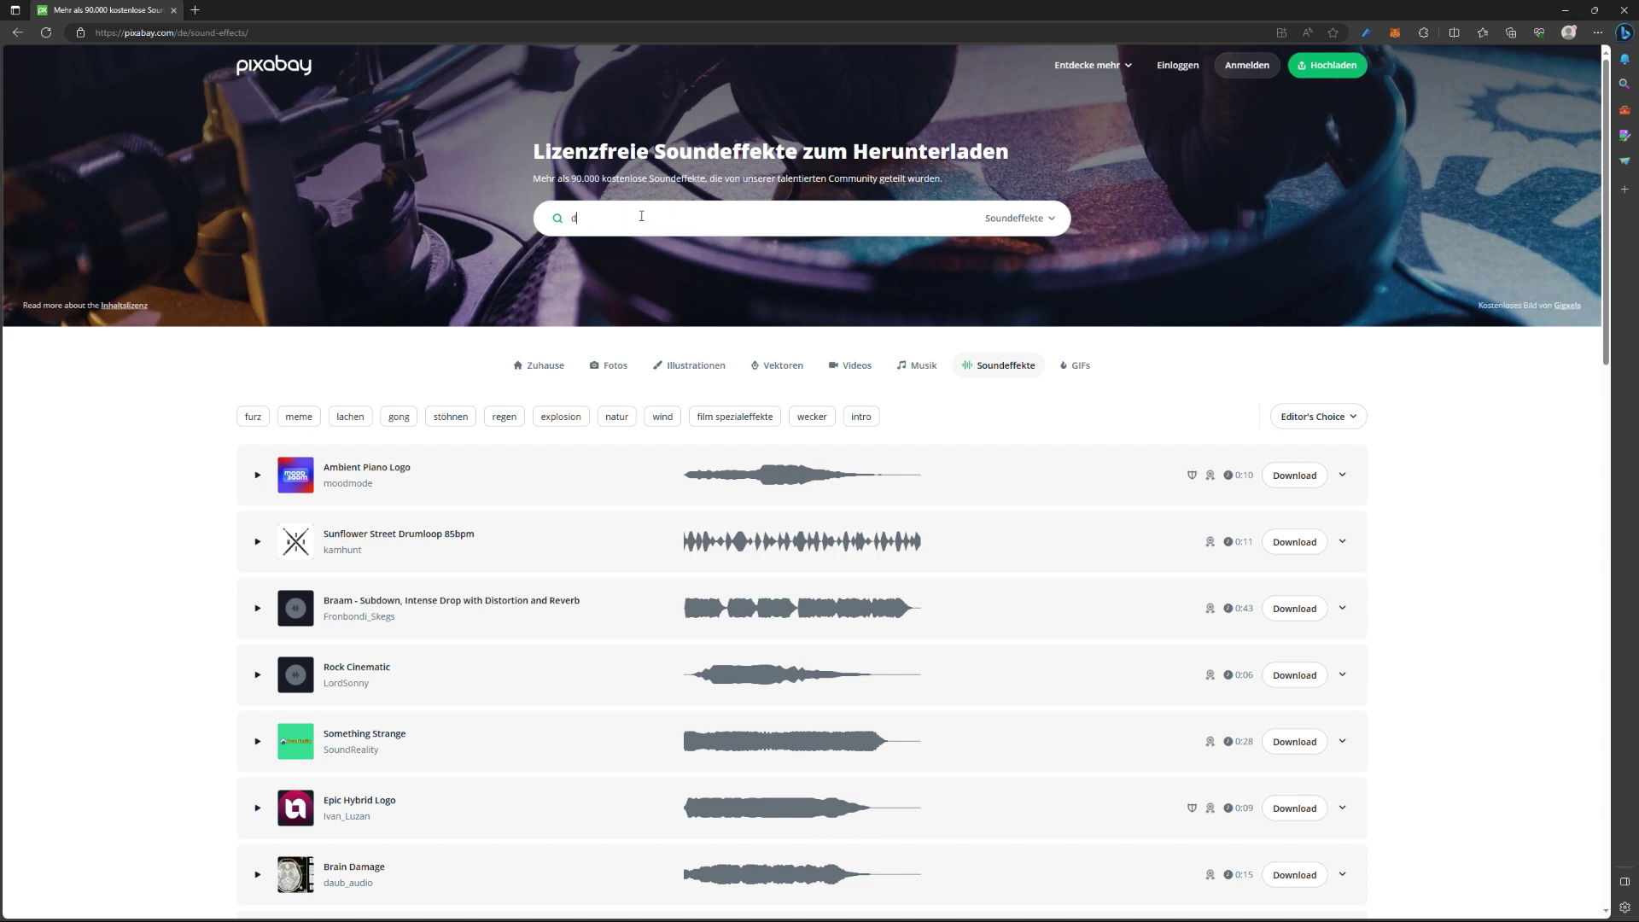
pyautogui.write('dive')
pyautogui.press('Return')
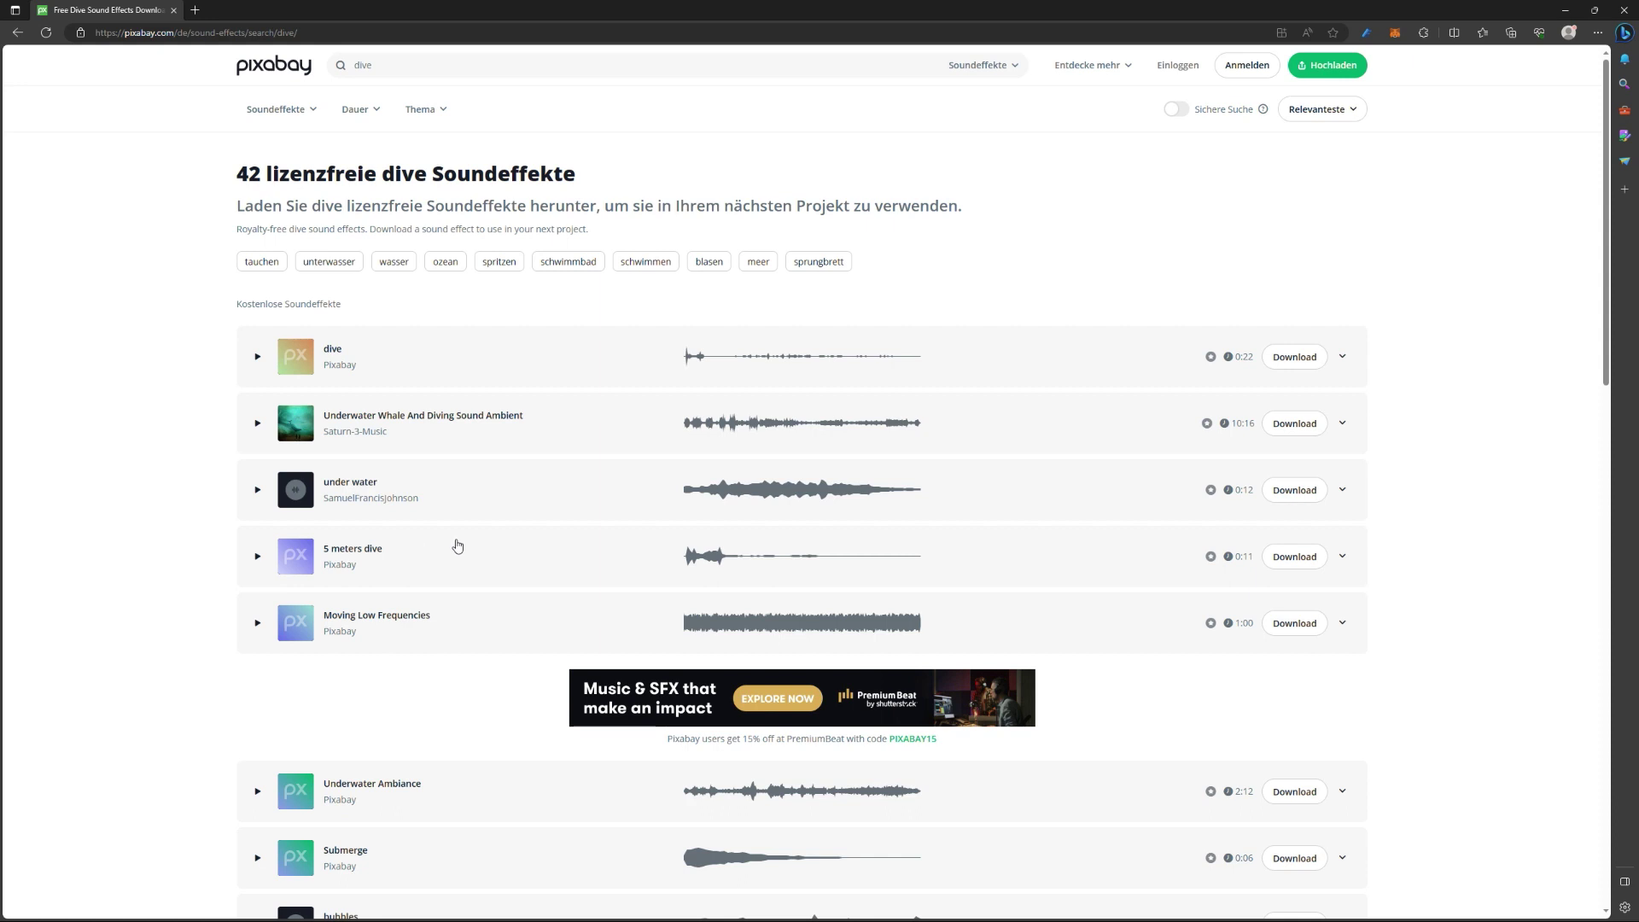
pyautogui.click(257, 556)
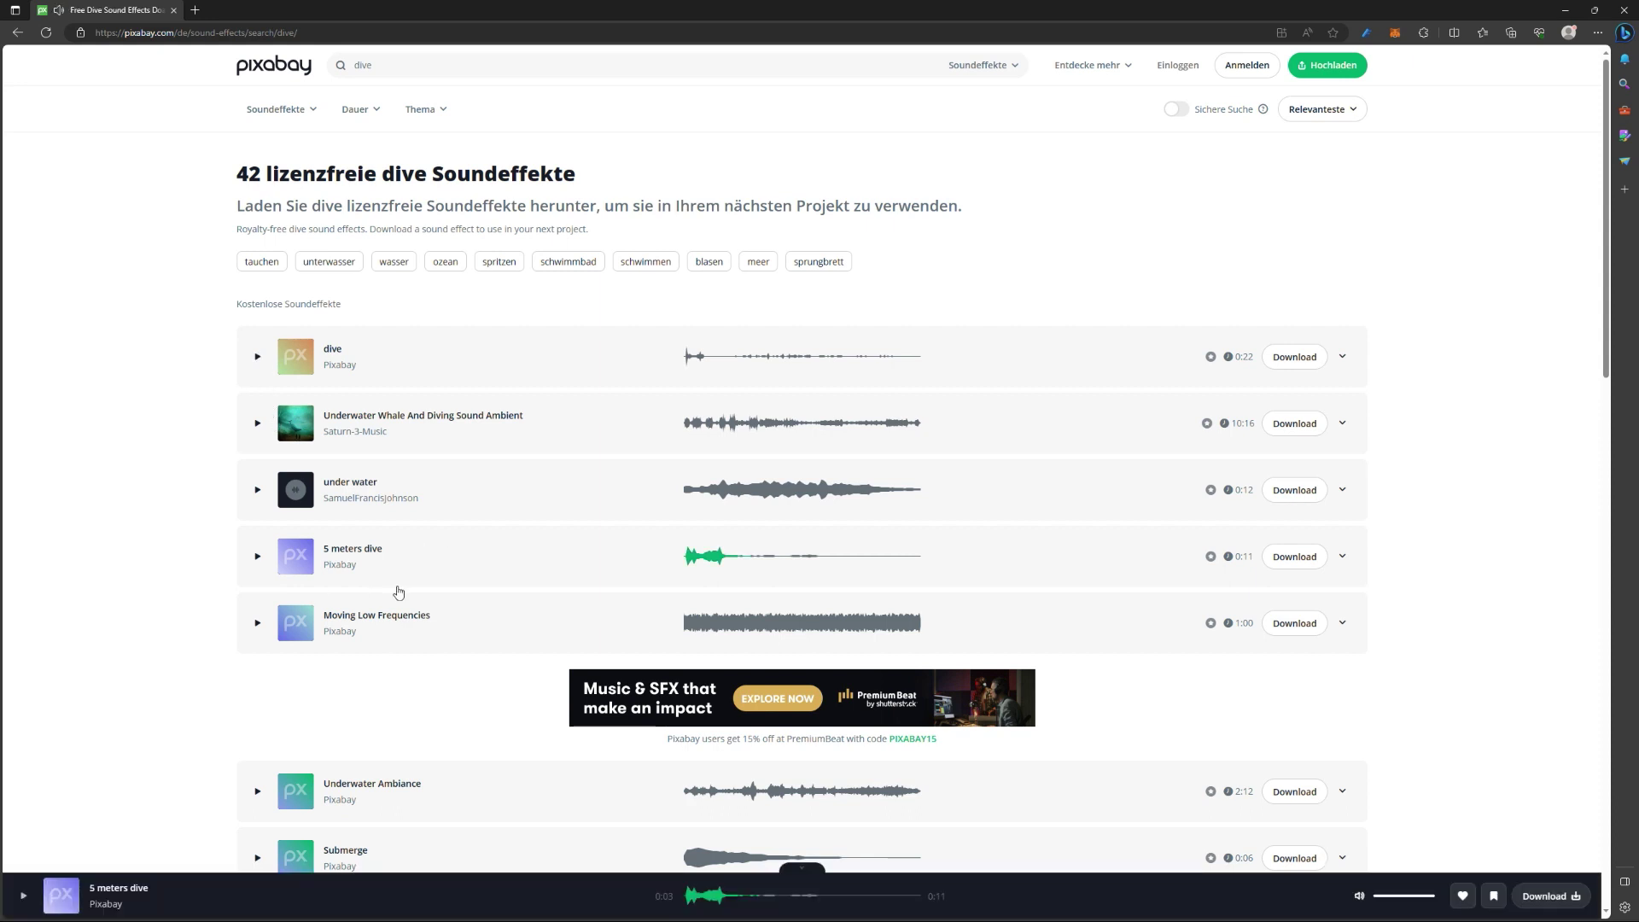
pyautogui.click(258, 623)
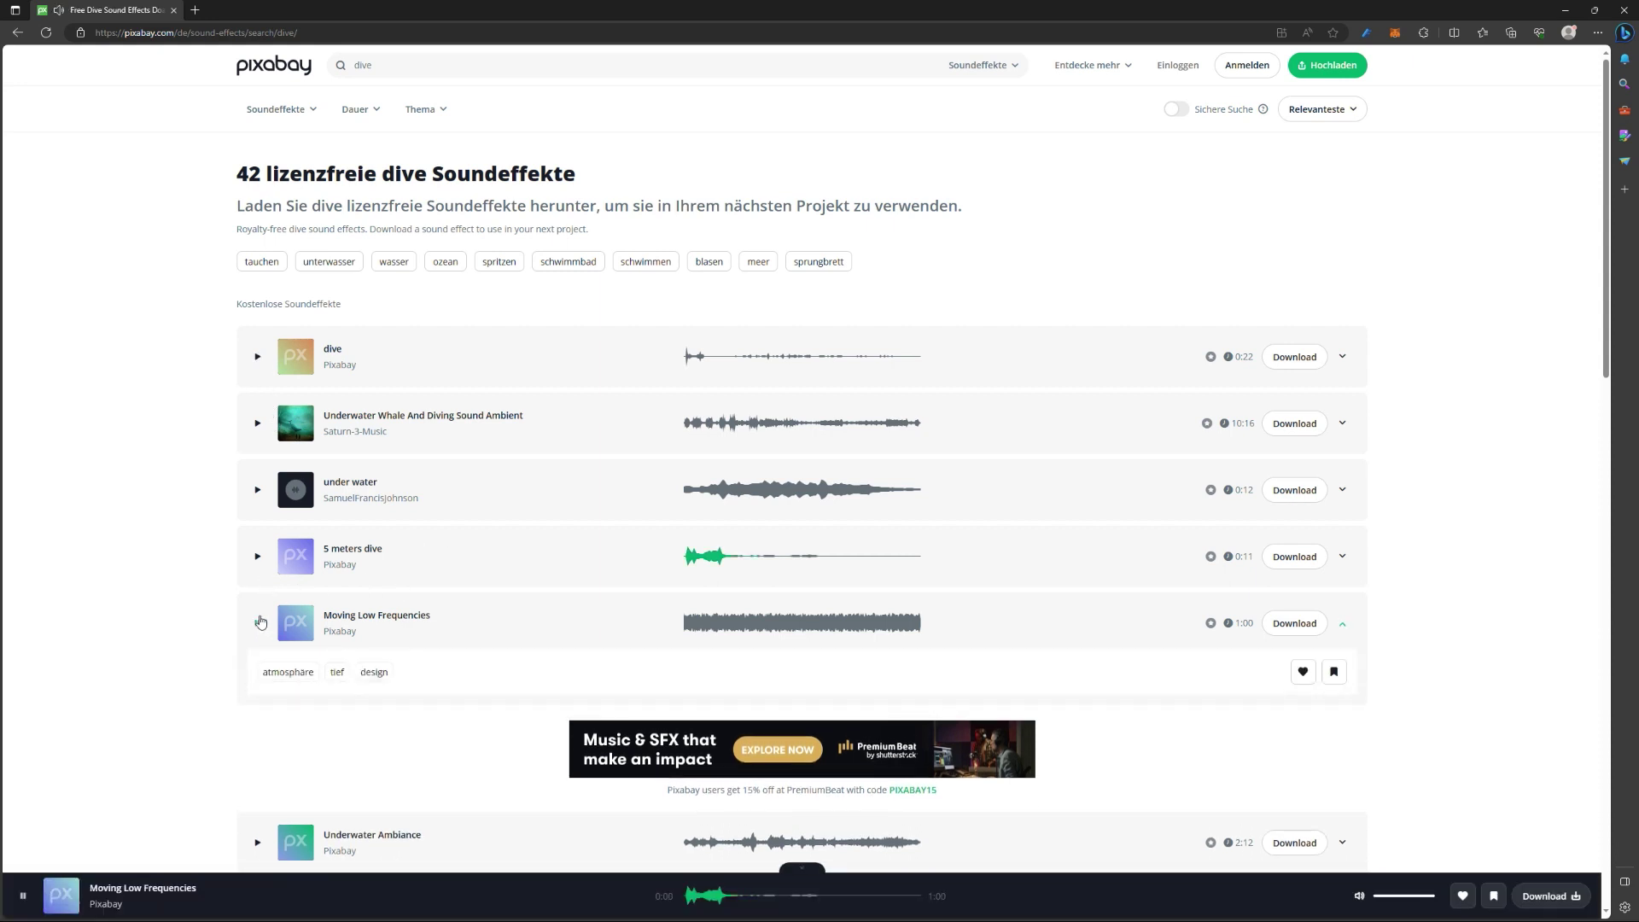
pyautogui.click(259, 622)
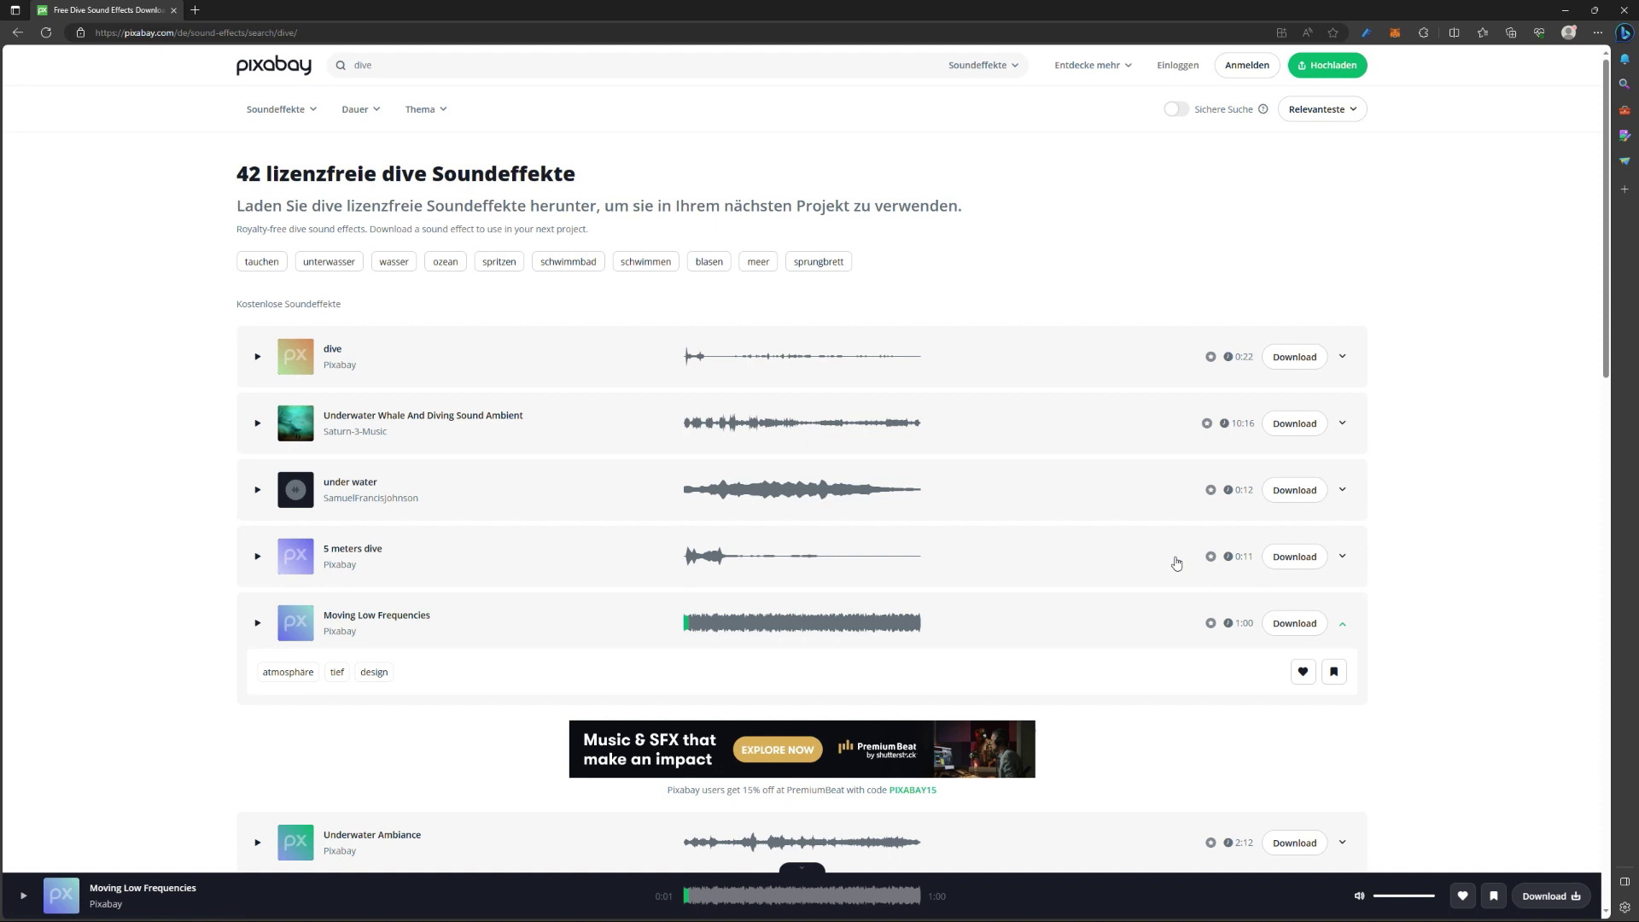
# - Download the 5 meters dive sound effect as MP3 and dismiss the thank-you message
pyautogui.click(1340, 560)
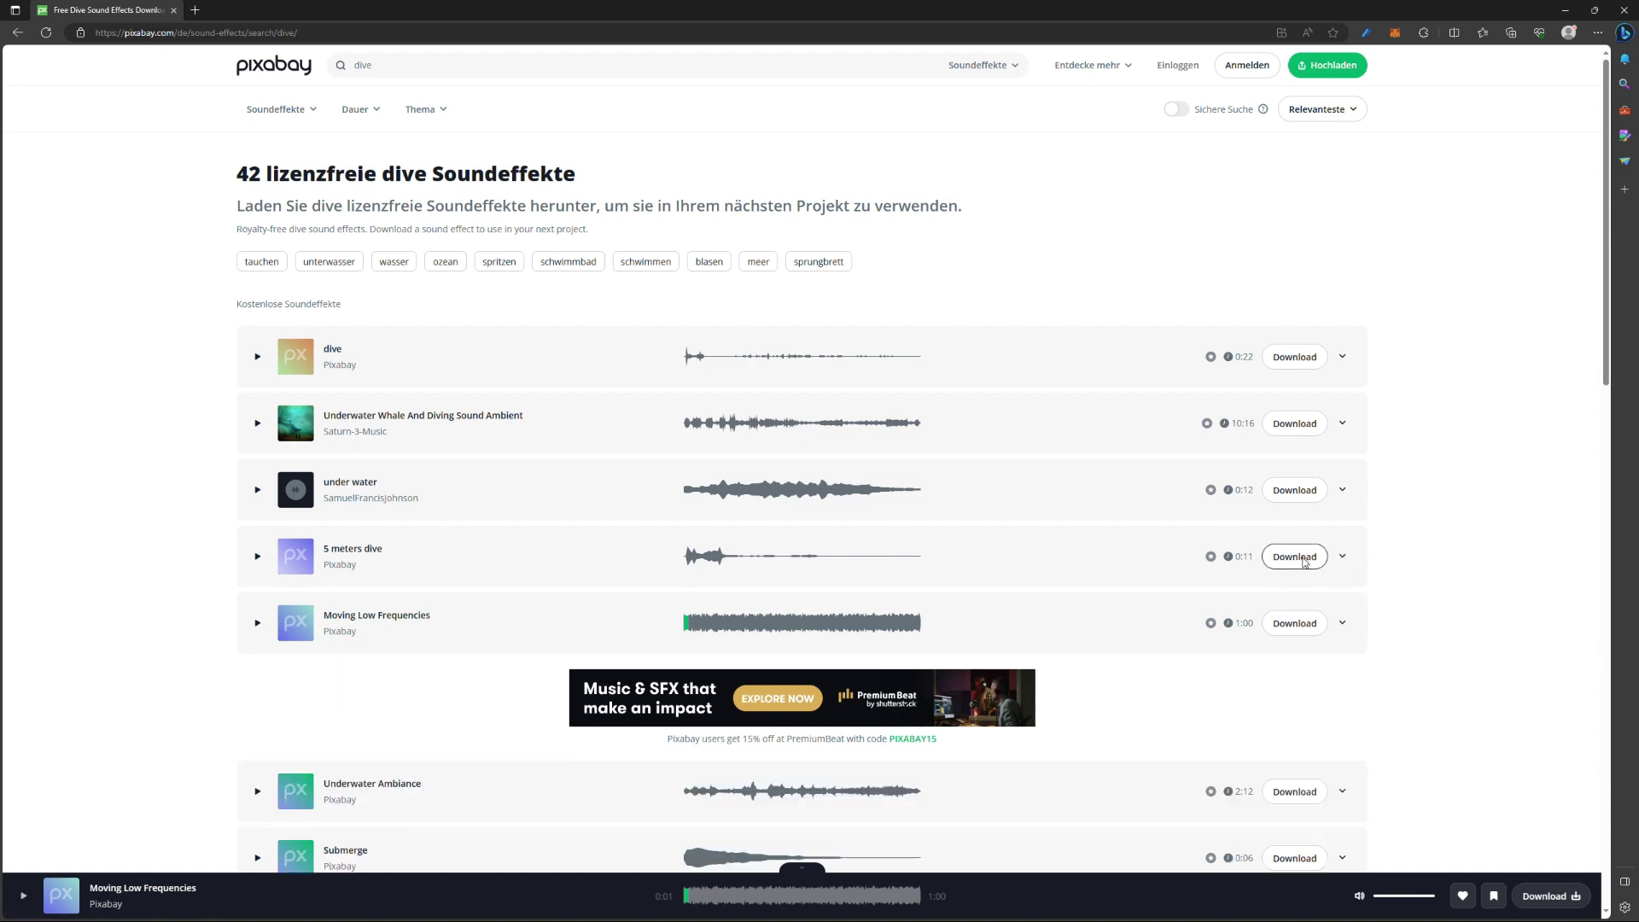
pyautogui.click(1303, 562)
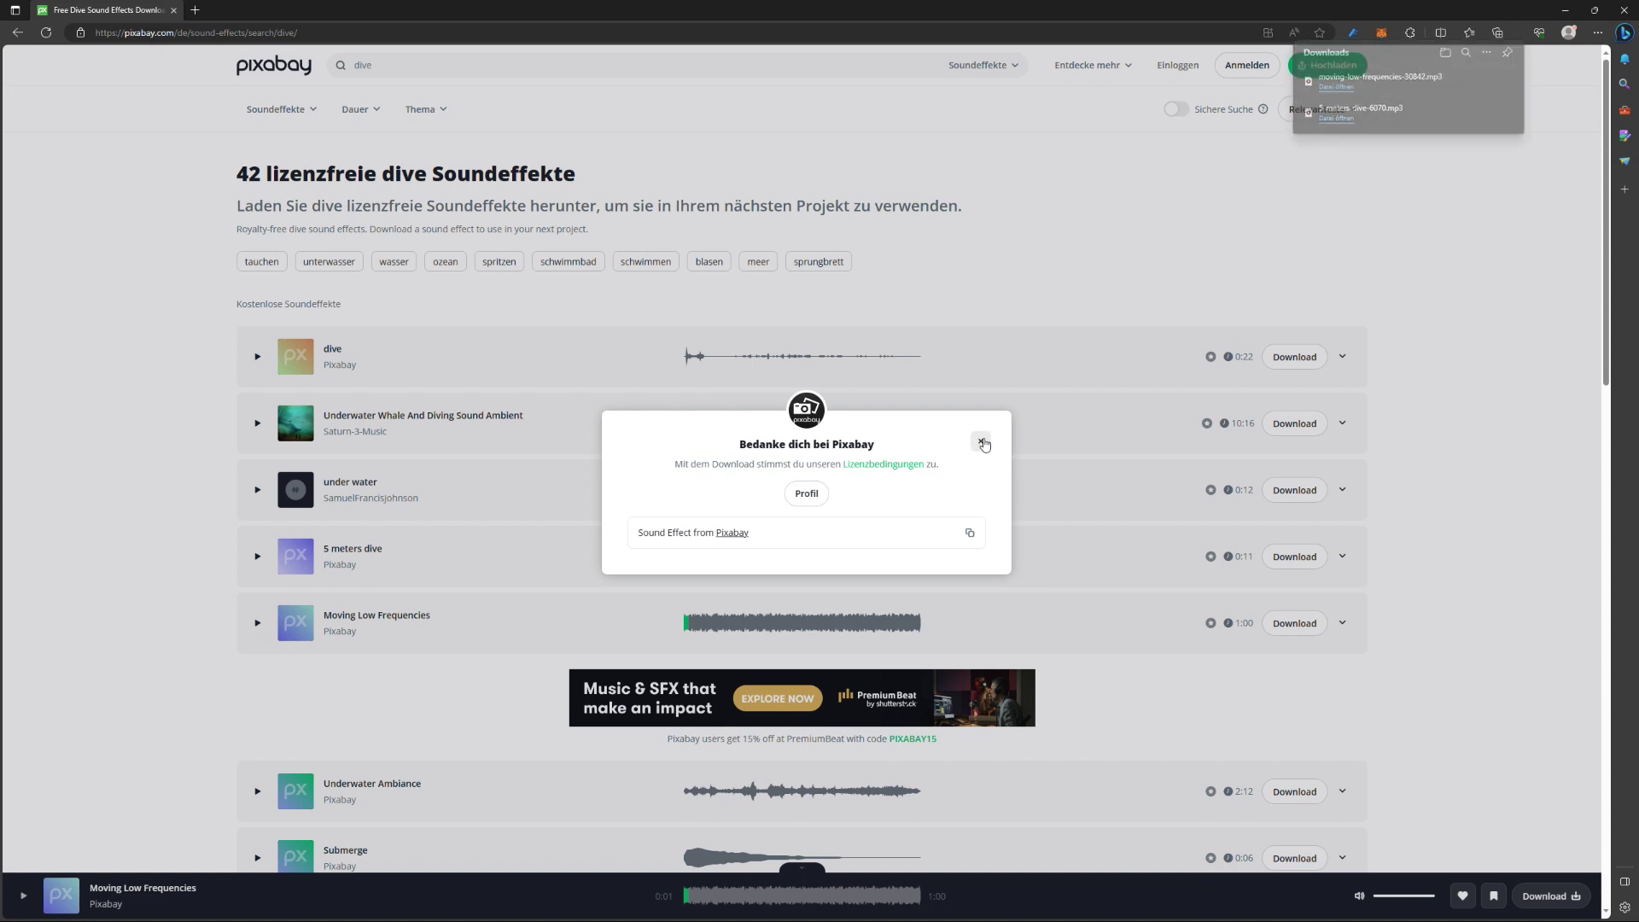
pyautogui.click(981, 442)
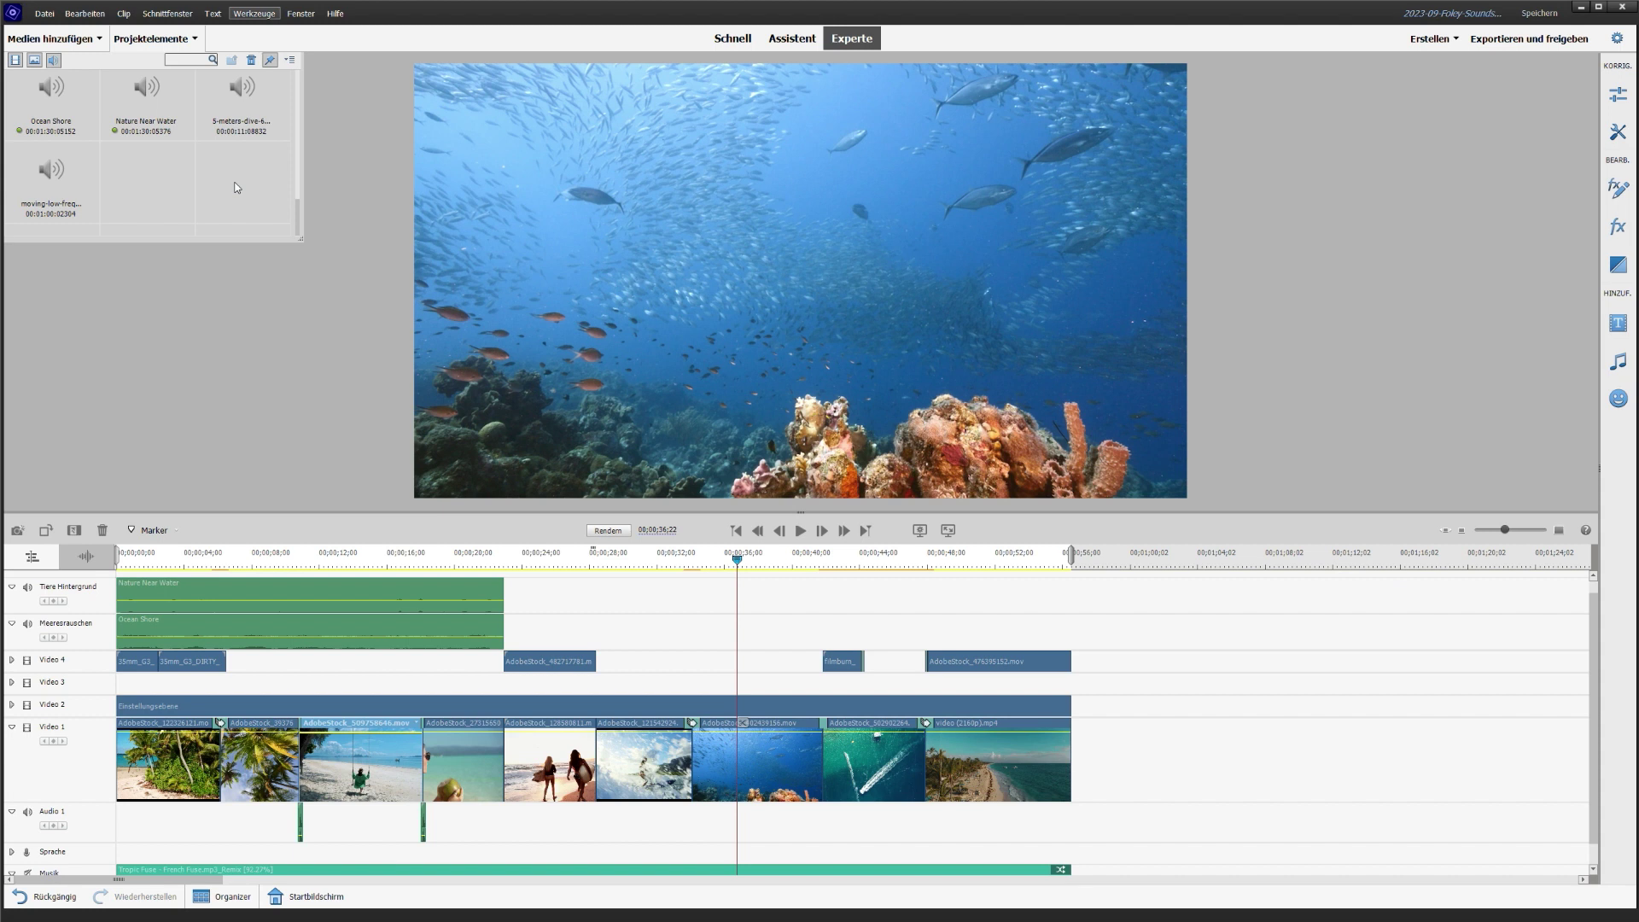
pyautogui.scroll(-1, 348, 591)
pyautogui.scroll(2, 348, 591)
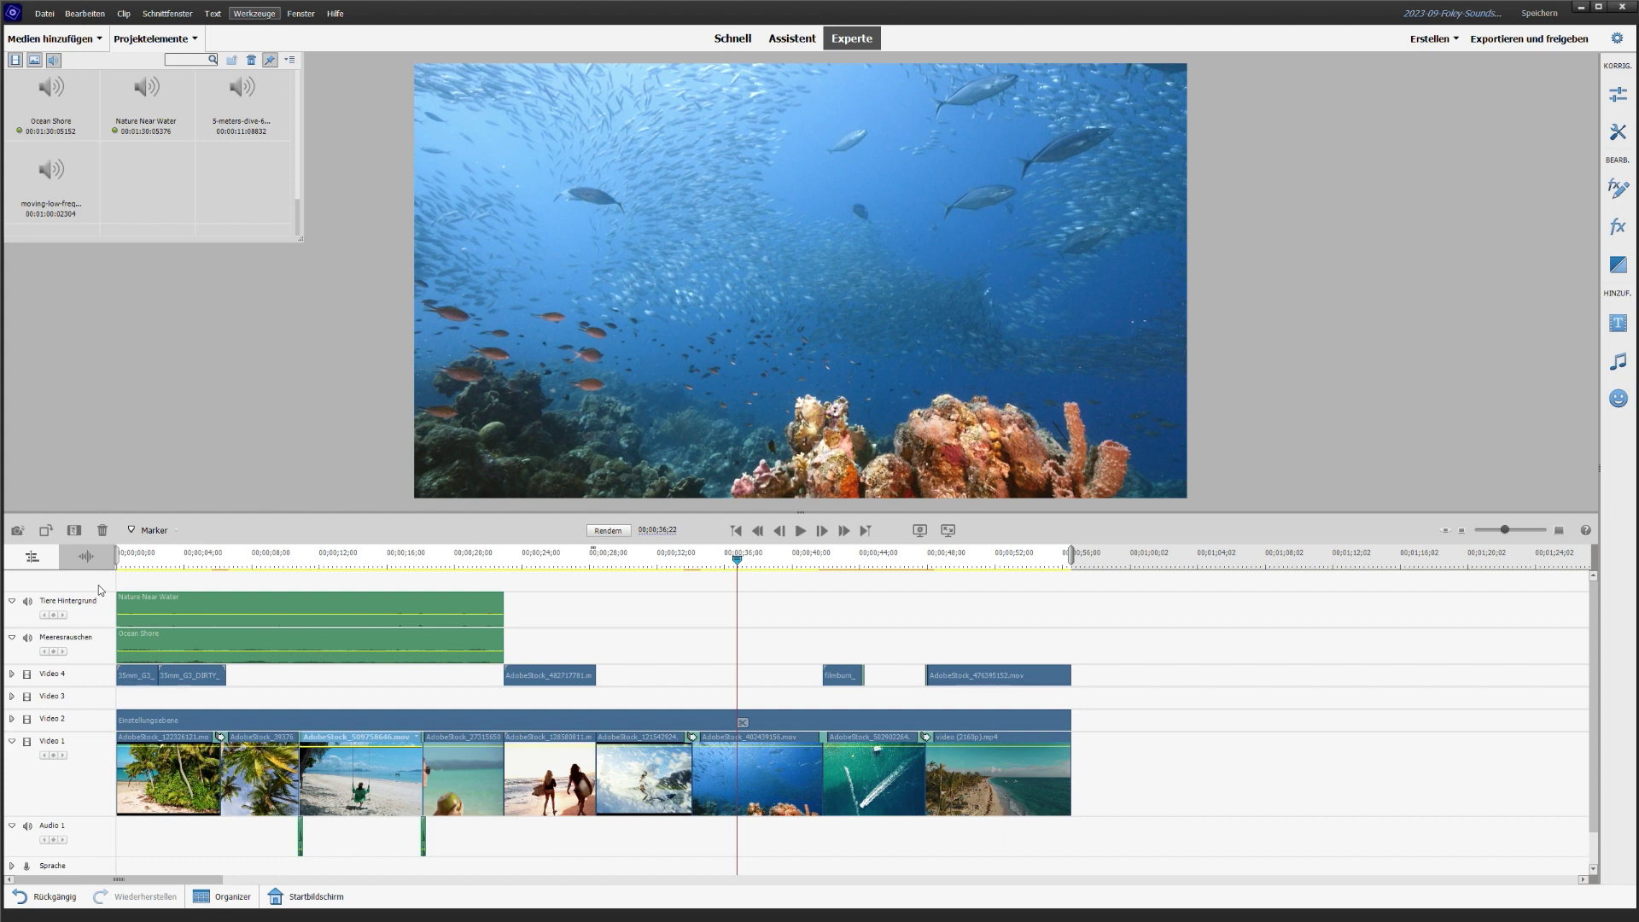
pyautogui.rightClick(83, 680)
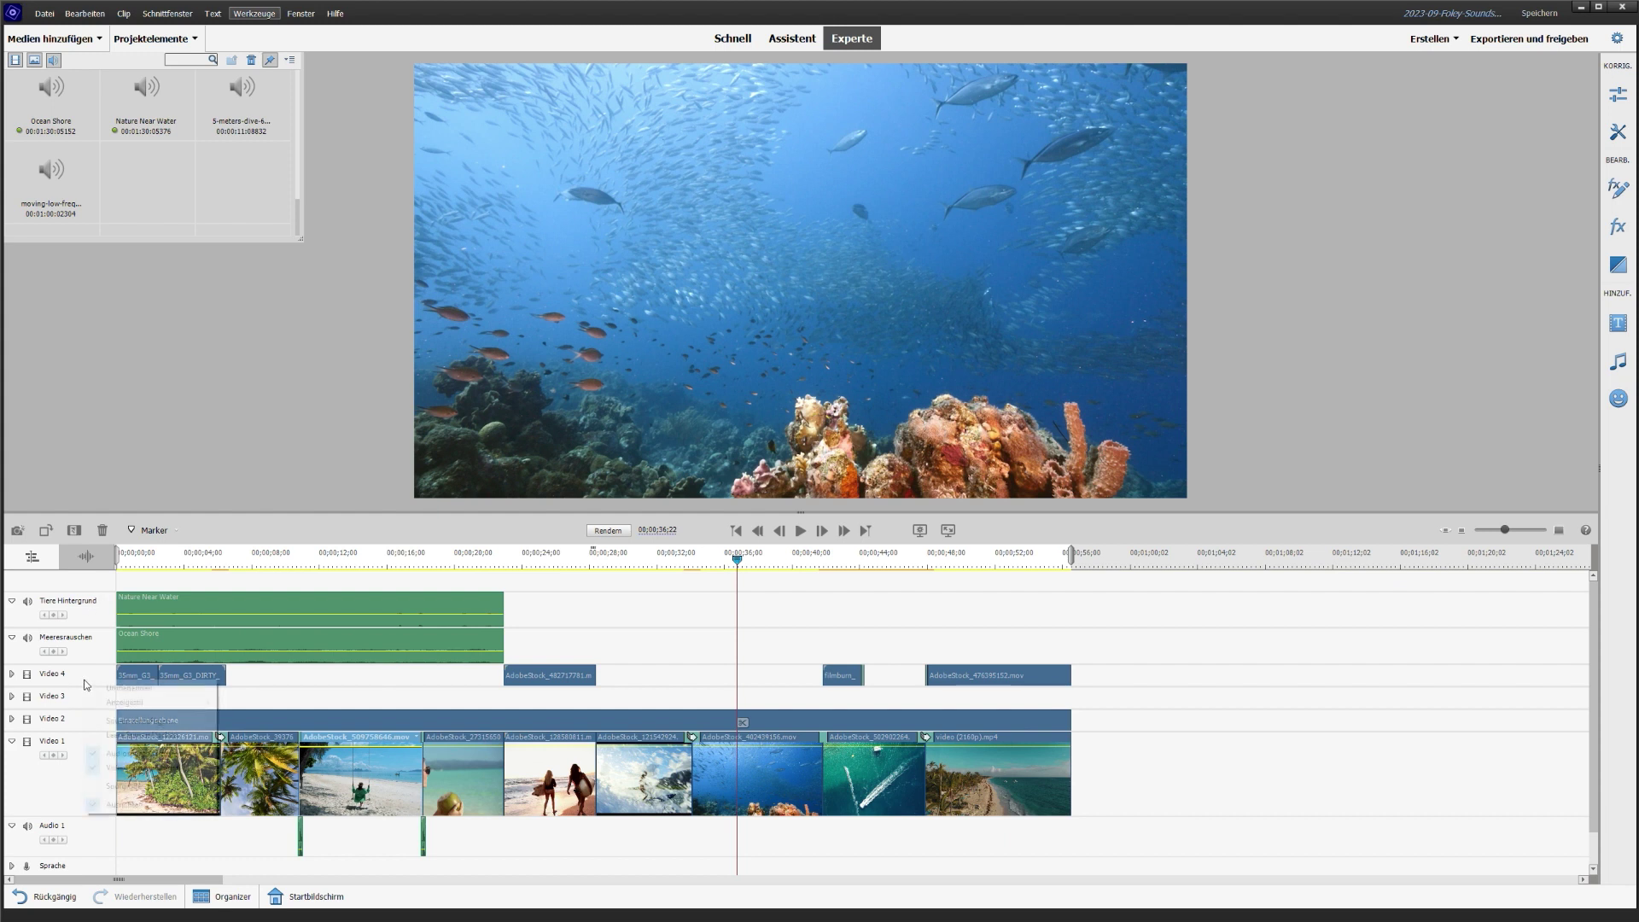
# - Add two new audio tracks, Audio 6 and Audio 7, through Spuren hinzufügen
pyautogui.click(128, 720)
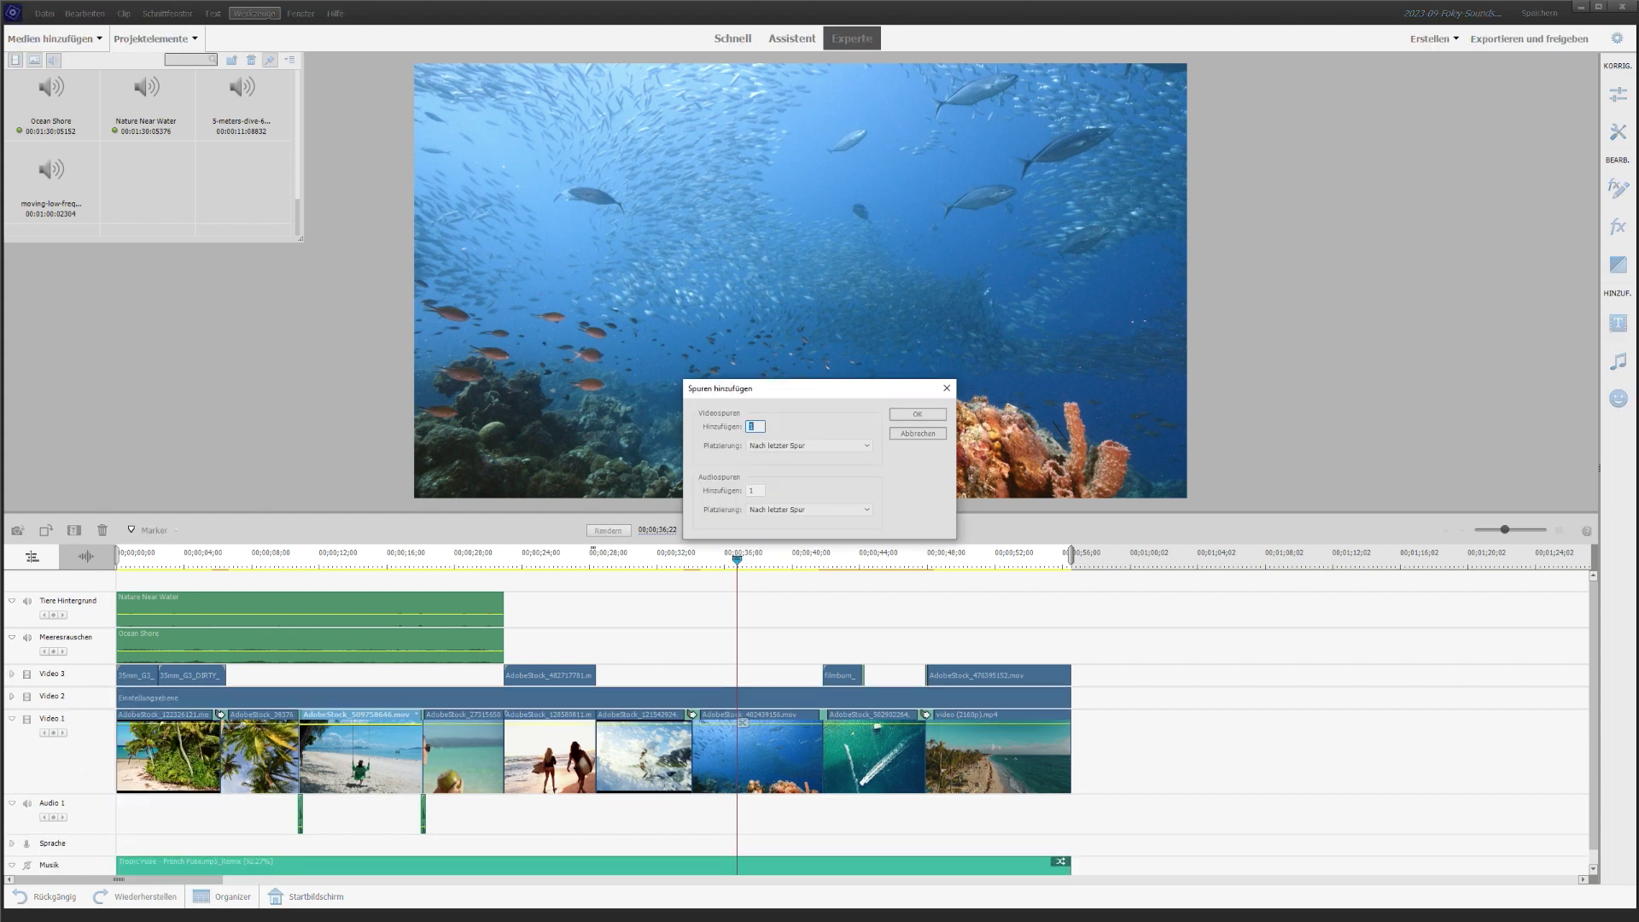
pyautogui.moveTo(755, 488); pyautogui.dragTo(748, 489)
pyautogui.click(910, 414)
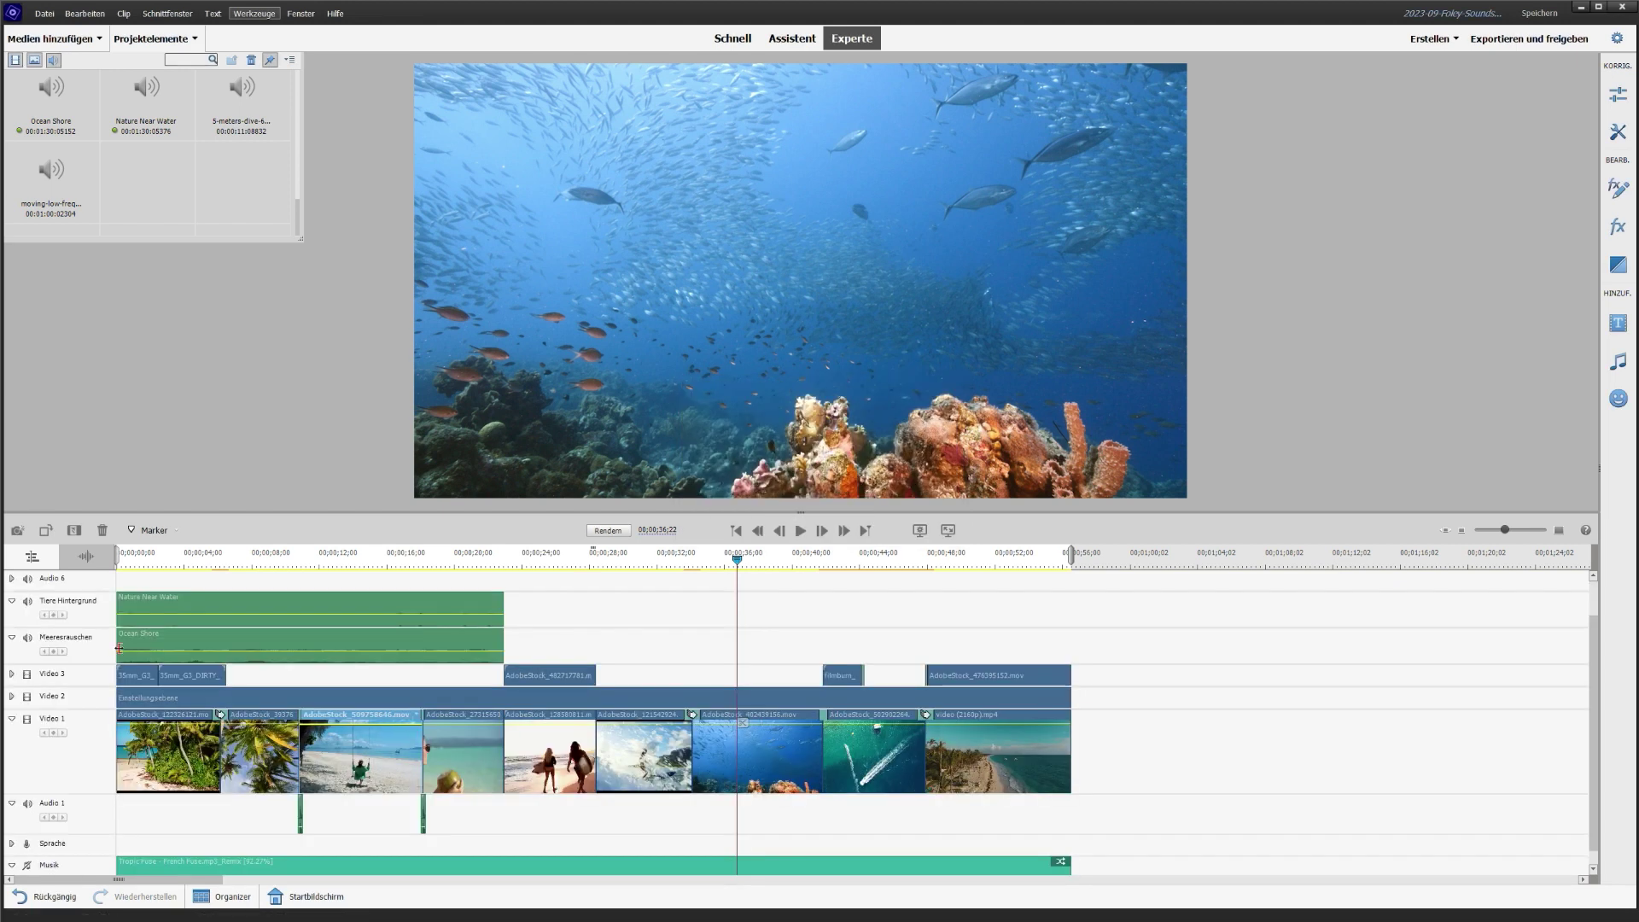
# - Place the 5-meters-dive sound on Audio 6 at the underwater cut, around 32 seconds
pyautogui.moveTo(1591, 635); pyautogui.dragTo(1593, 576)
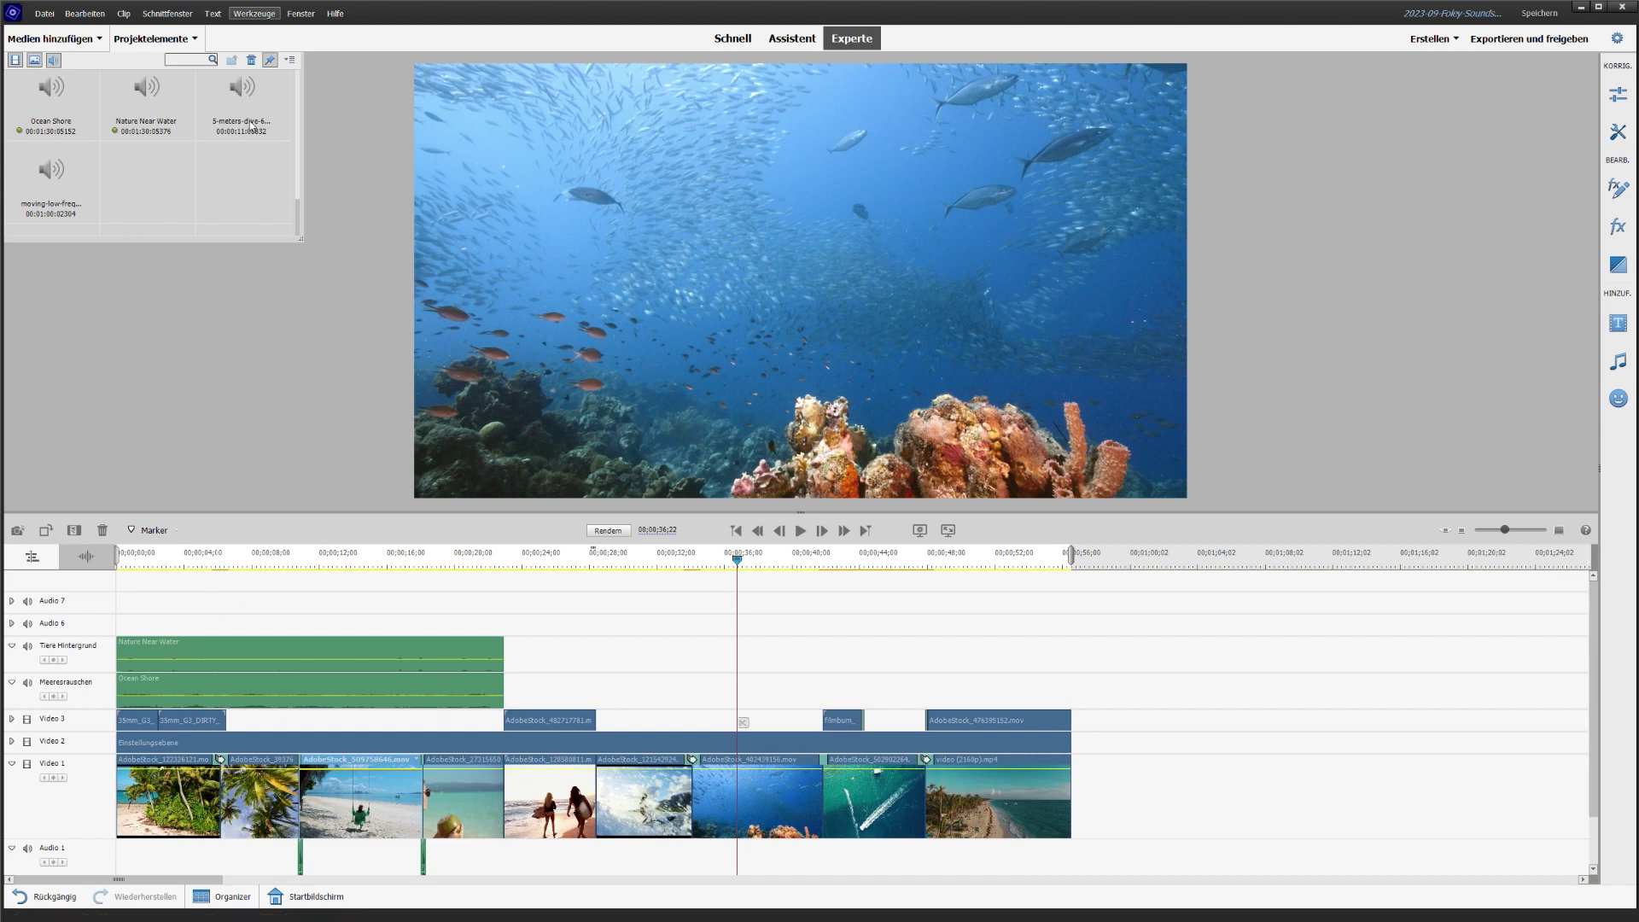
pyautogui.click(682, 559)
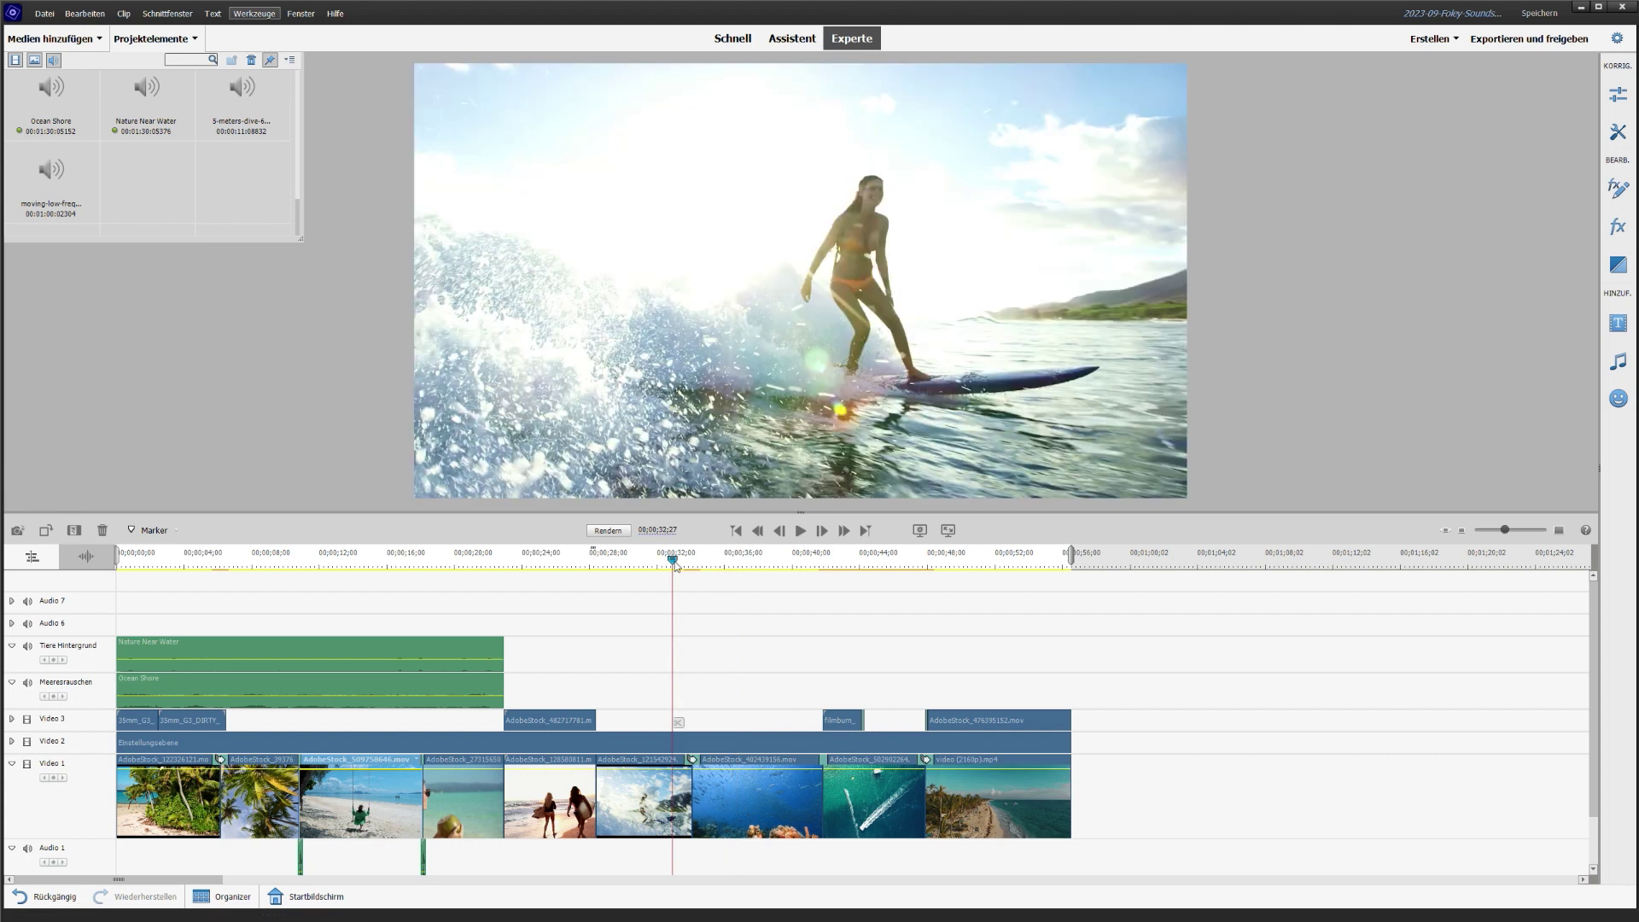
pyautogui.click(686, 559)
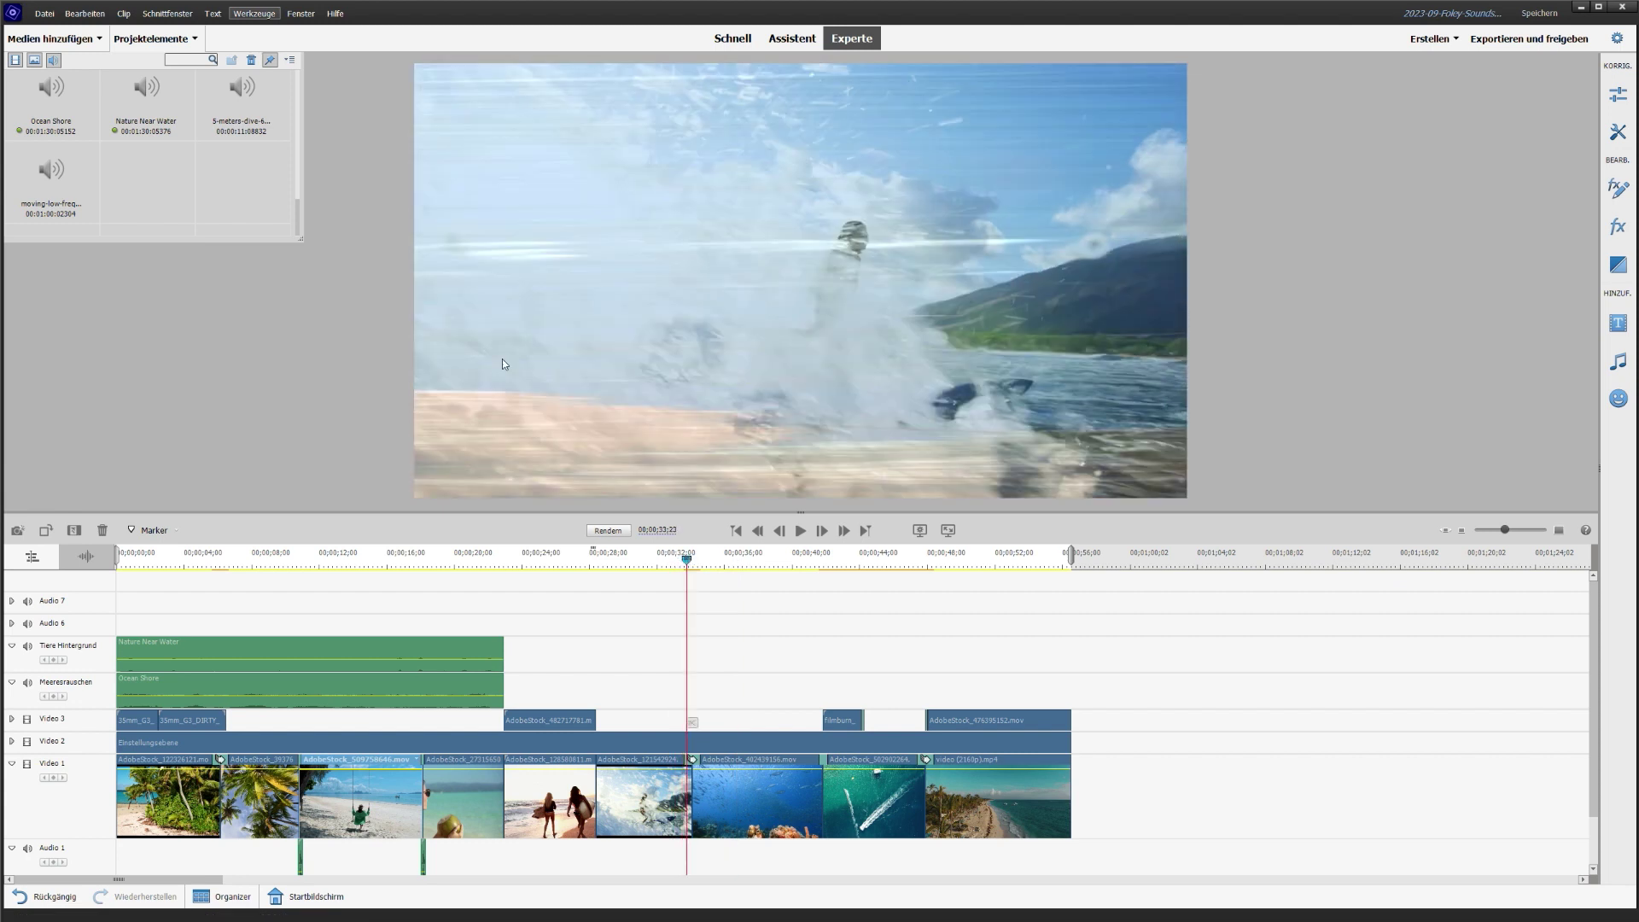
pyautogui.moveTo(262, 114)
pyautogui.mouseDown()
pyautogui.moveTo(695, 656)
pyautogui.moveTo(676, 624)
pyautogui.mouseUp()
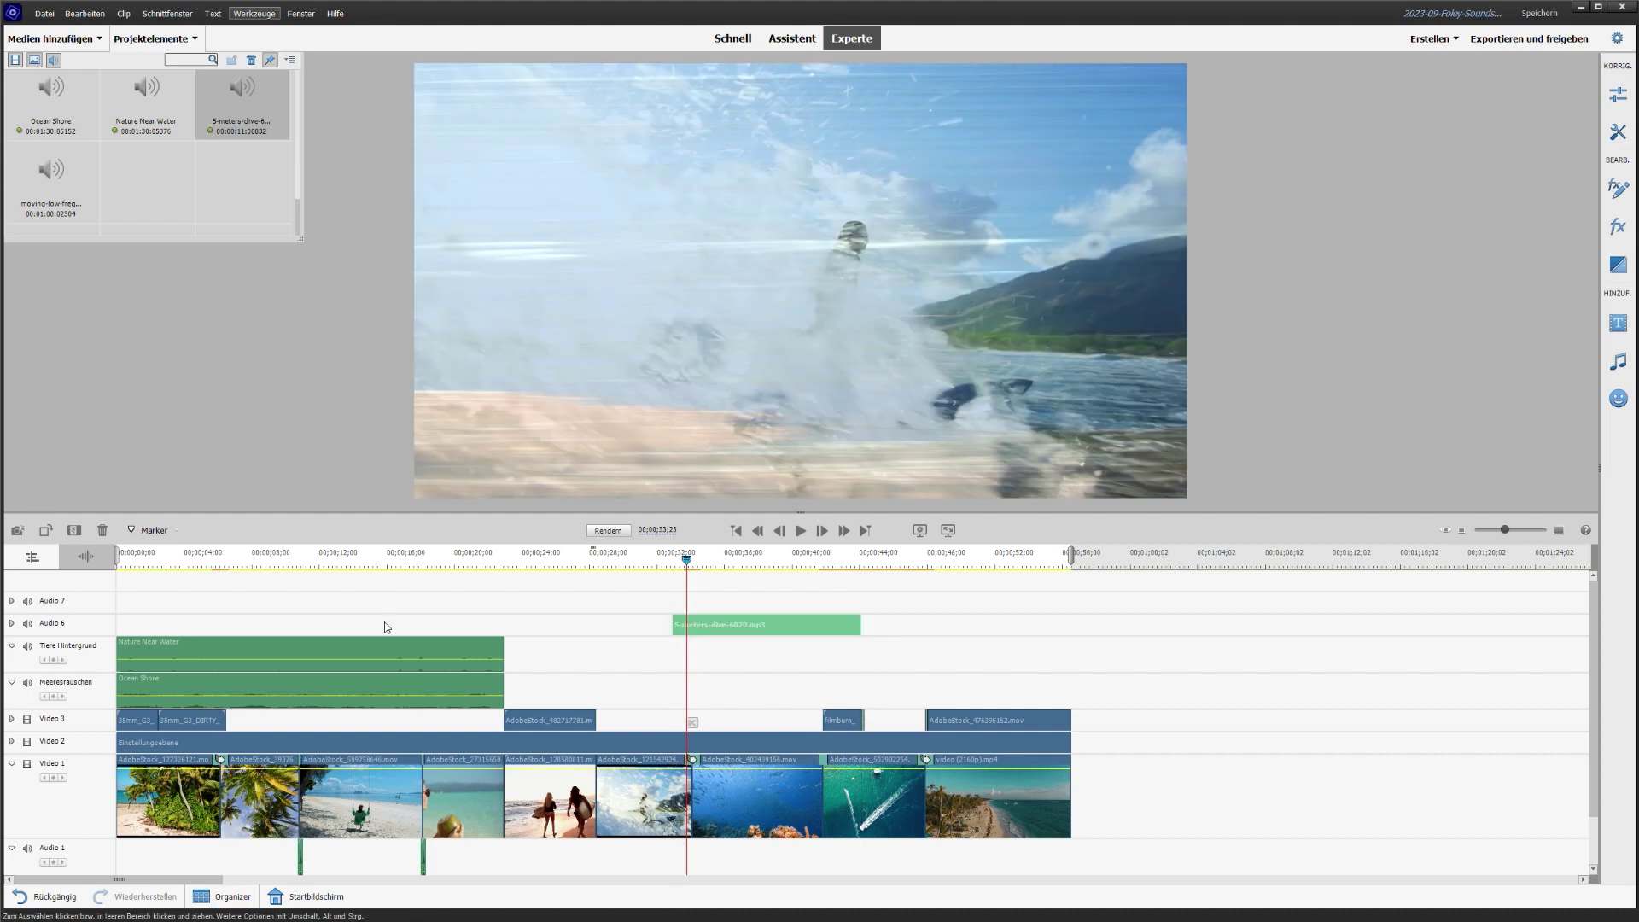
# - Expand the Audio 6 track and rename it Abtauchen
pyautogui.click(12, 623)
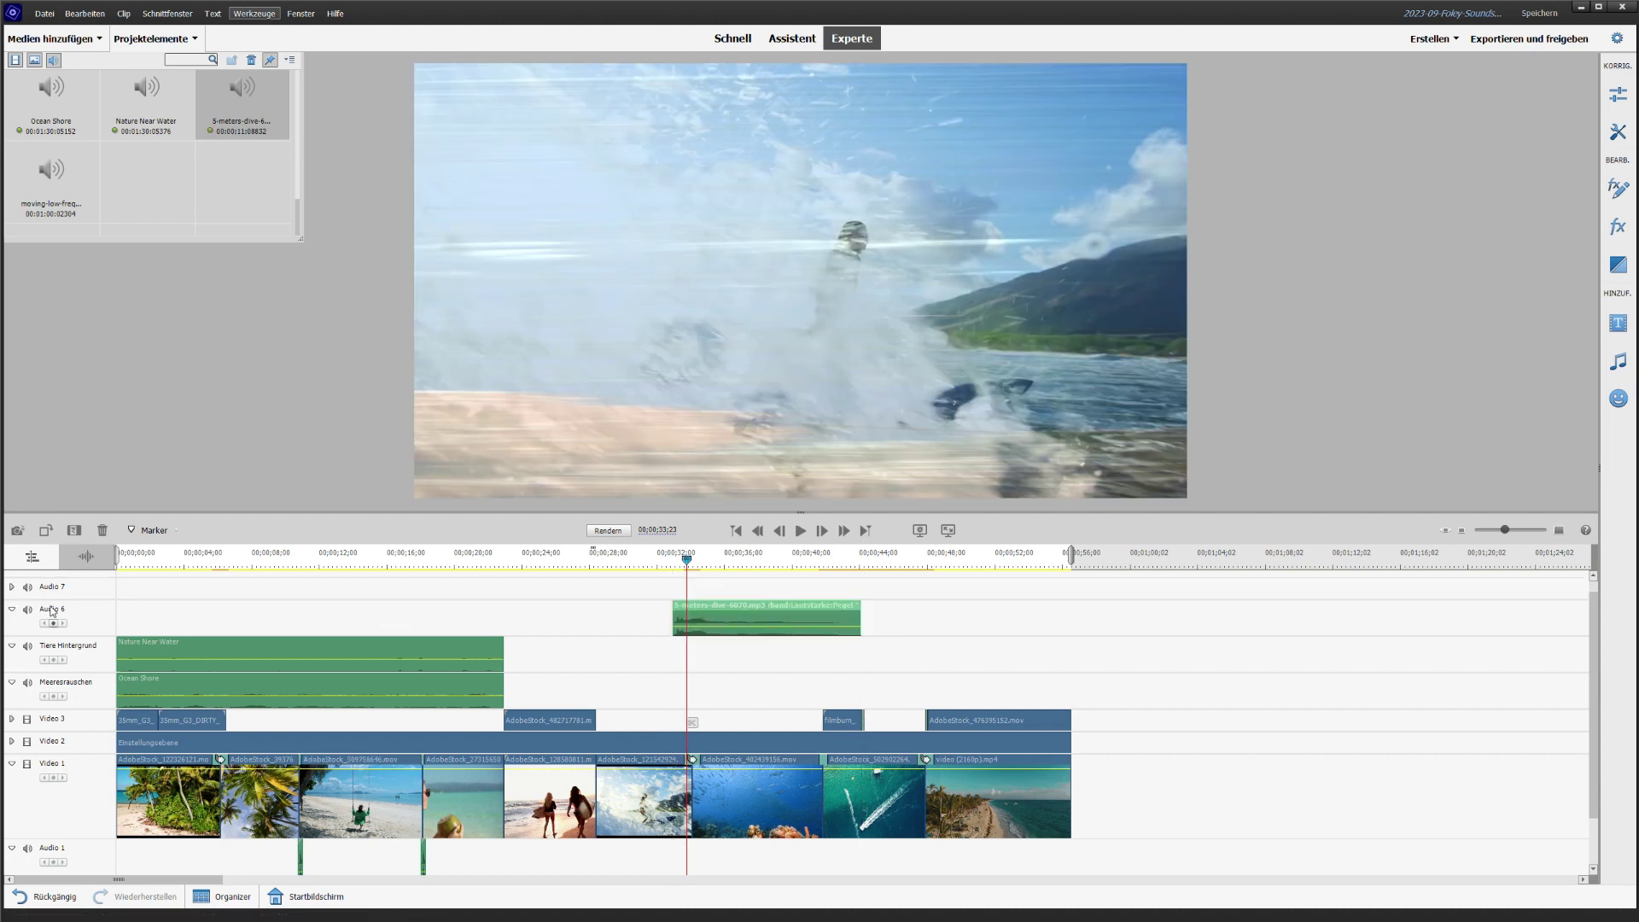
pyautogui.rightClick(52, 611)
pyautogui.click(158, 618)
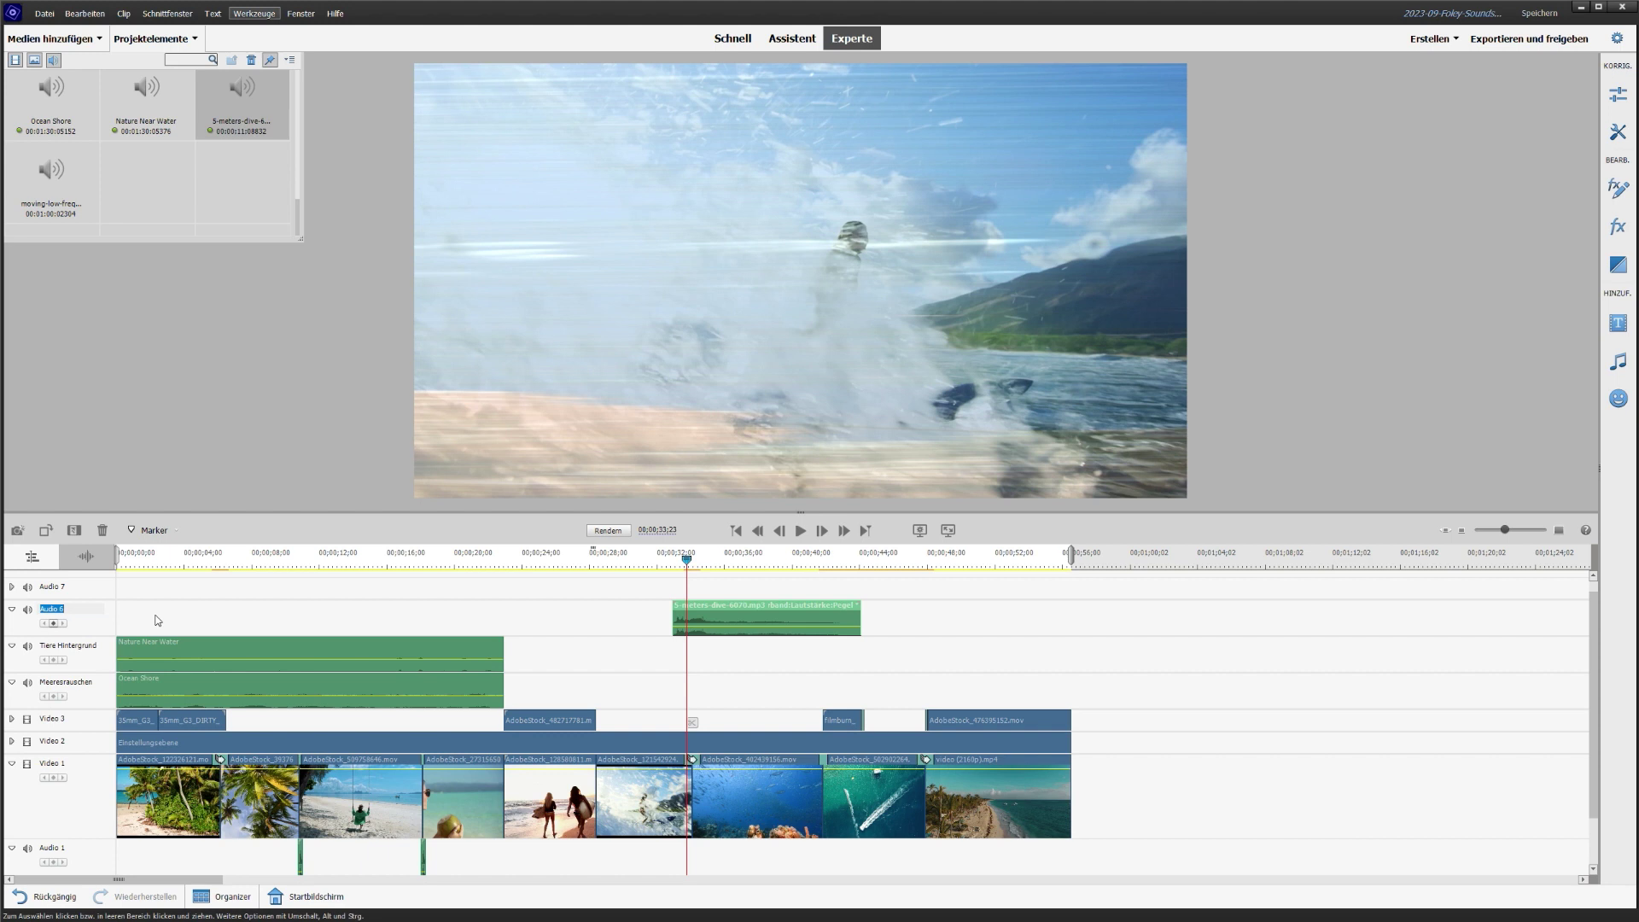
pyautogui.write('Abtauchen')
pyautogui.press('Return')
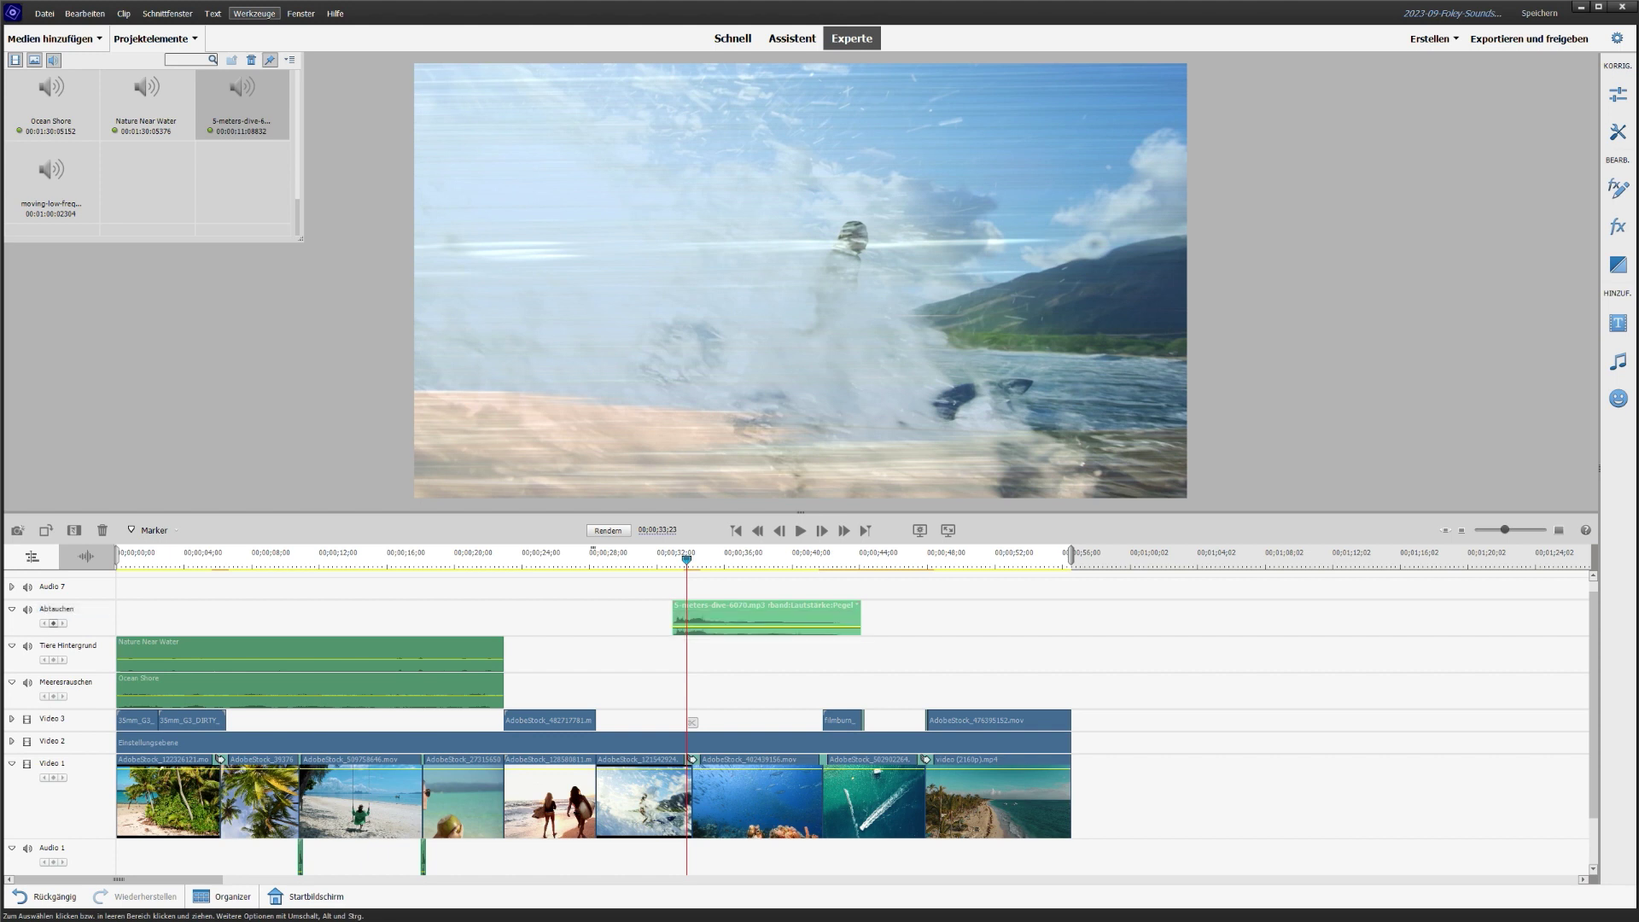
# - Zoom in and nudge the 5-meters-dive clip to start exactly at the underwater cut
pyautogui.click(1561, 531)
pyautogui.click(1560, 532)
pyautogui.click(794, 565)
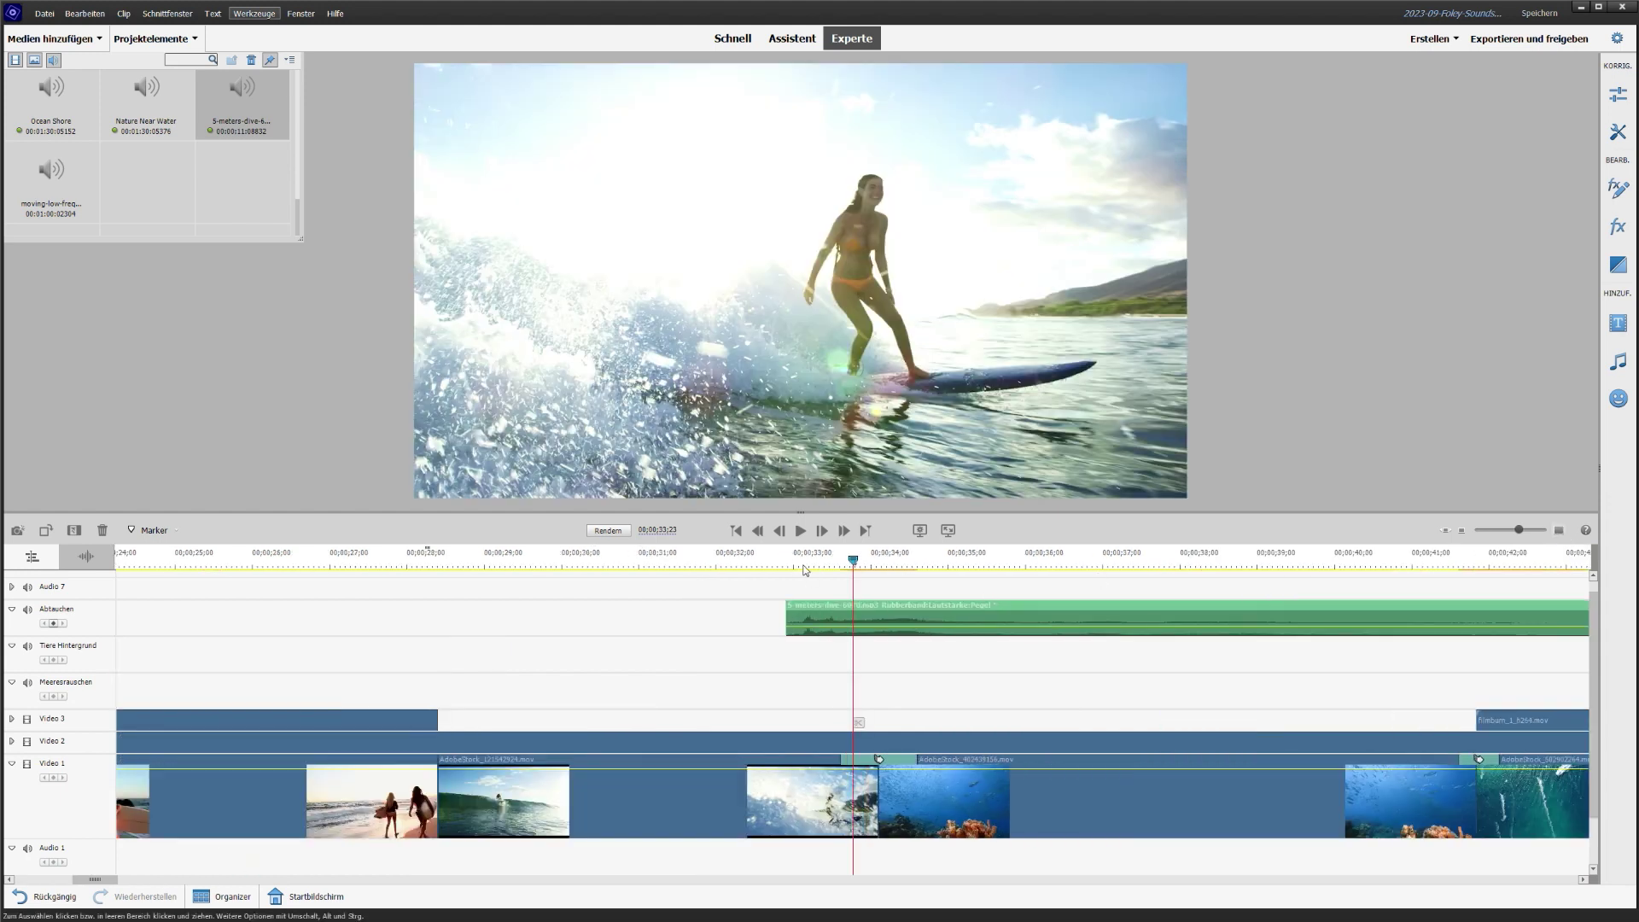
pyautogui.moveTo(862, 607); pyautogui.dragTo(942, 608)
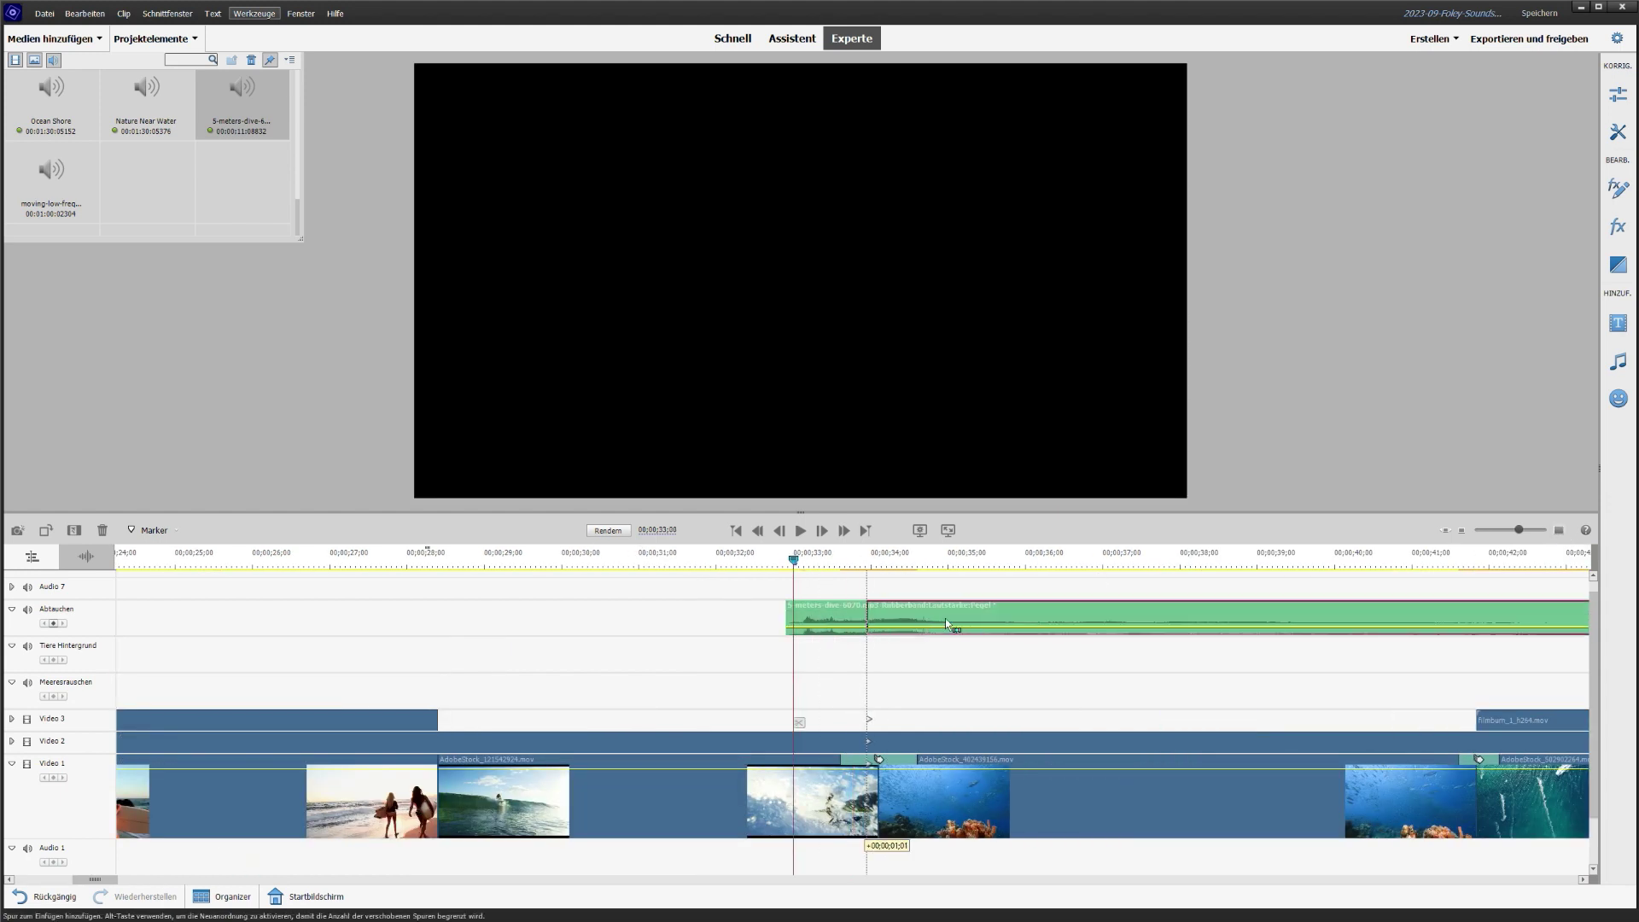
pyautogui.click(841, 565)
pyautogui.moveTo(836, 566); pyautogui.dragTo(858, 566)
pyautogui.moveTo(956, 617); pyautogui.dragTo(946, 617)
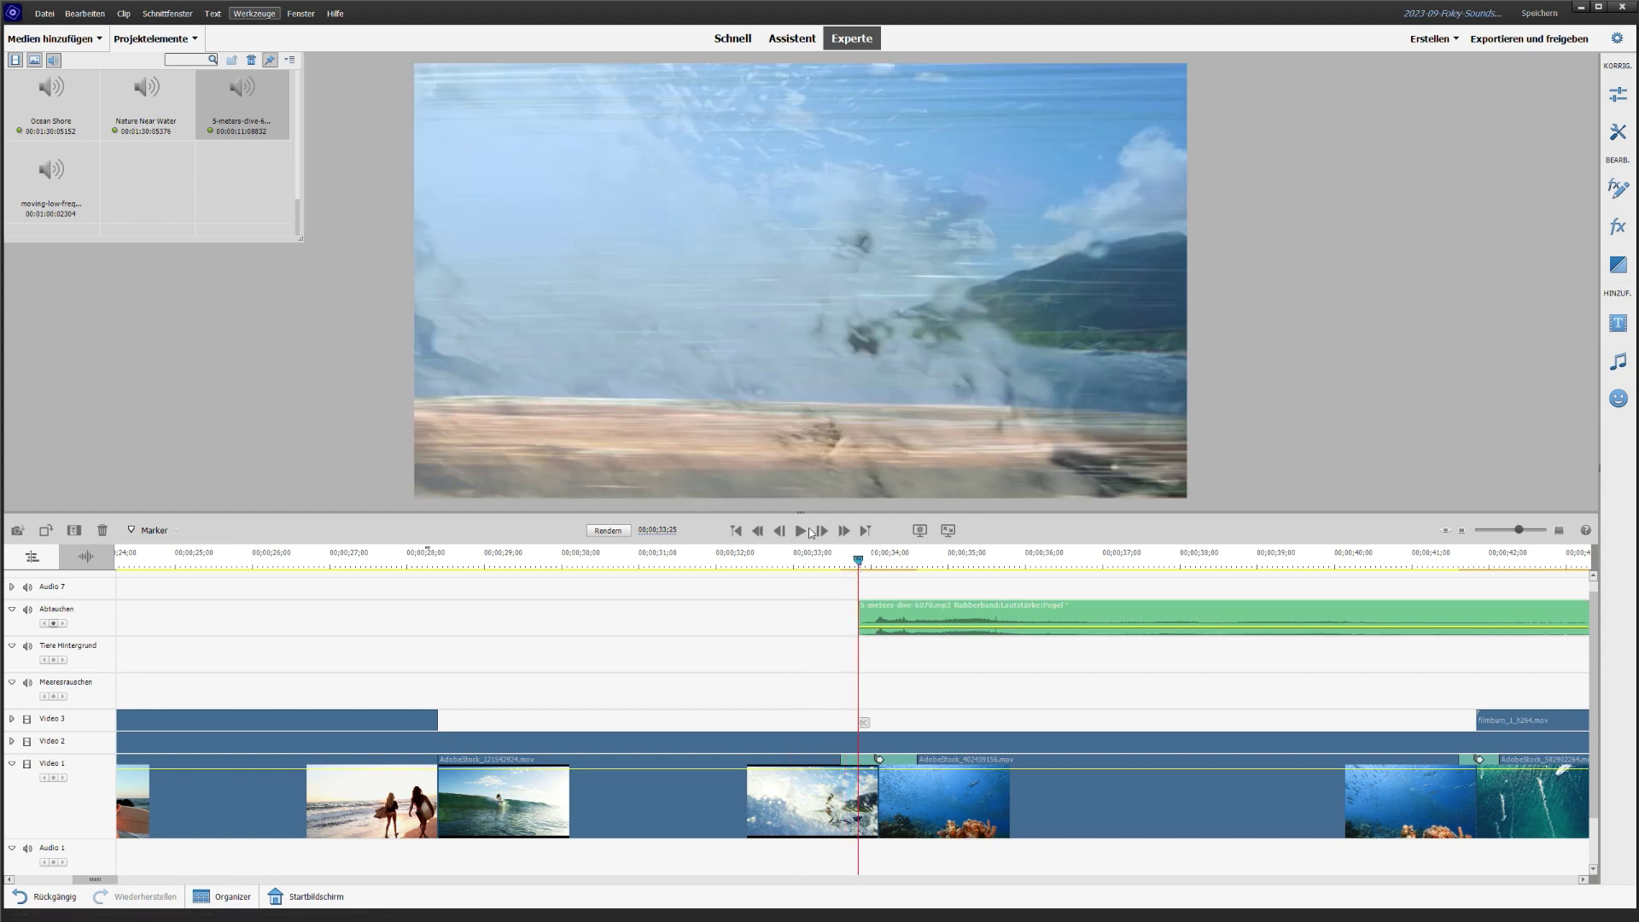
pyautogui.click(1067, 803)
pyautogui.click(1461, 529)
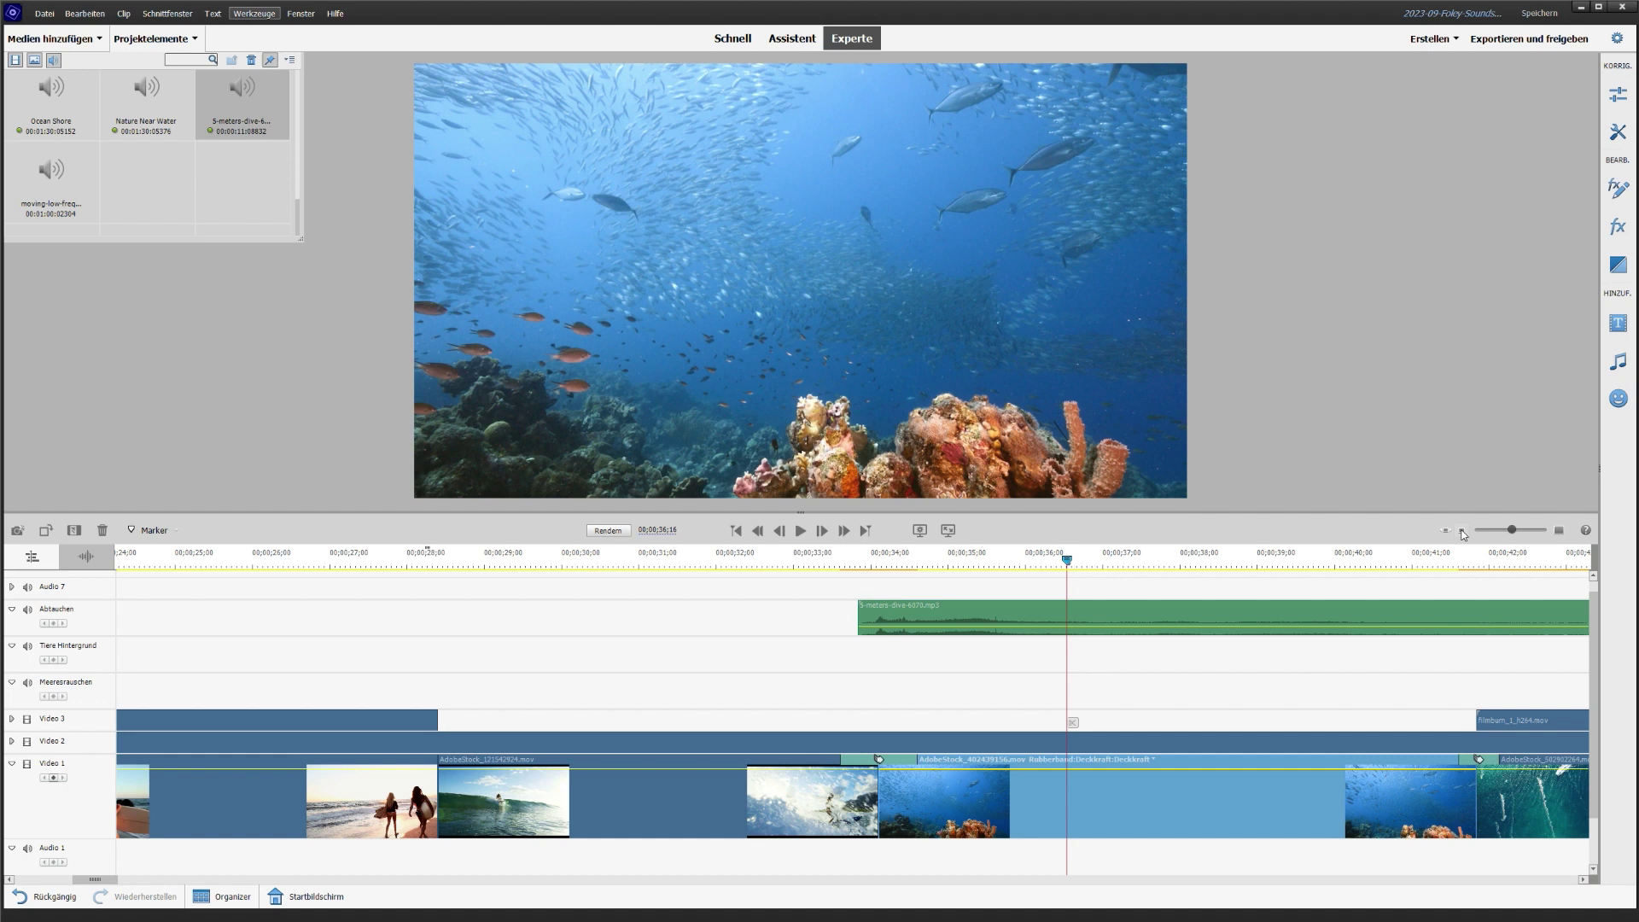
pyautogui.click(11, 587)
# - Rename the Audio 7 track to Unterwasser
pyautogui.rightClick(56, 584)
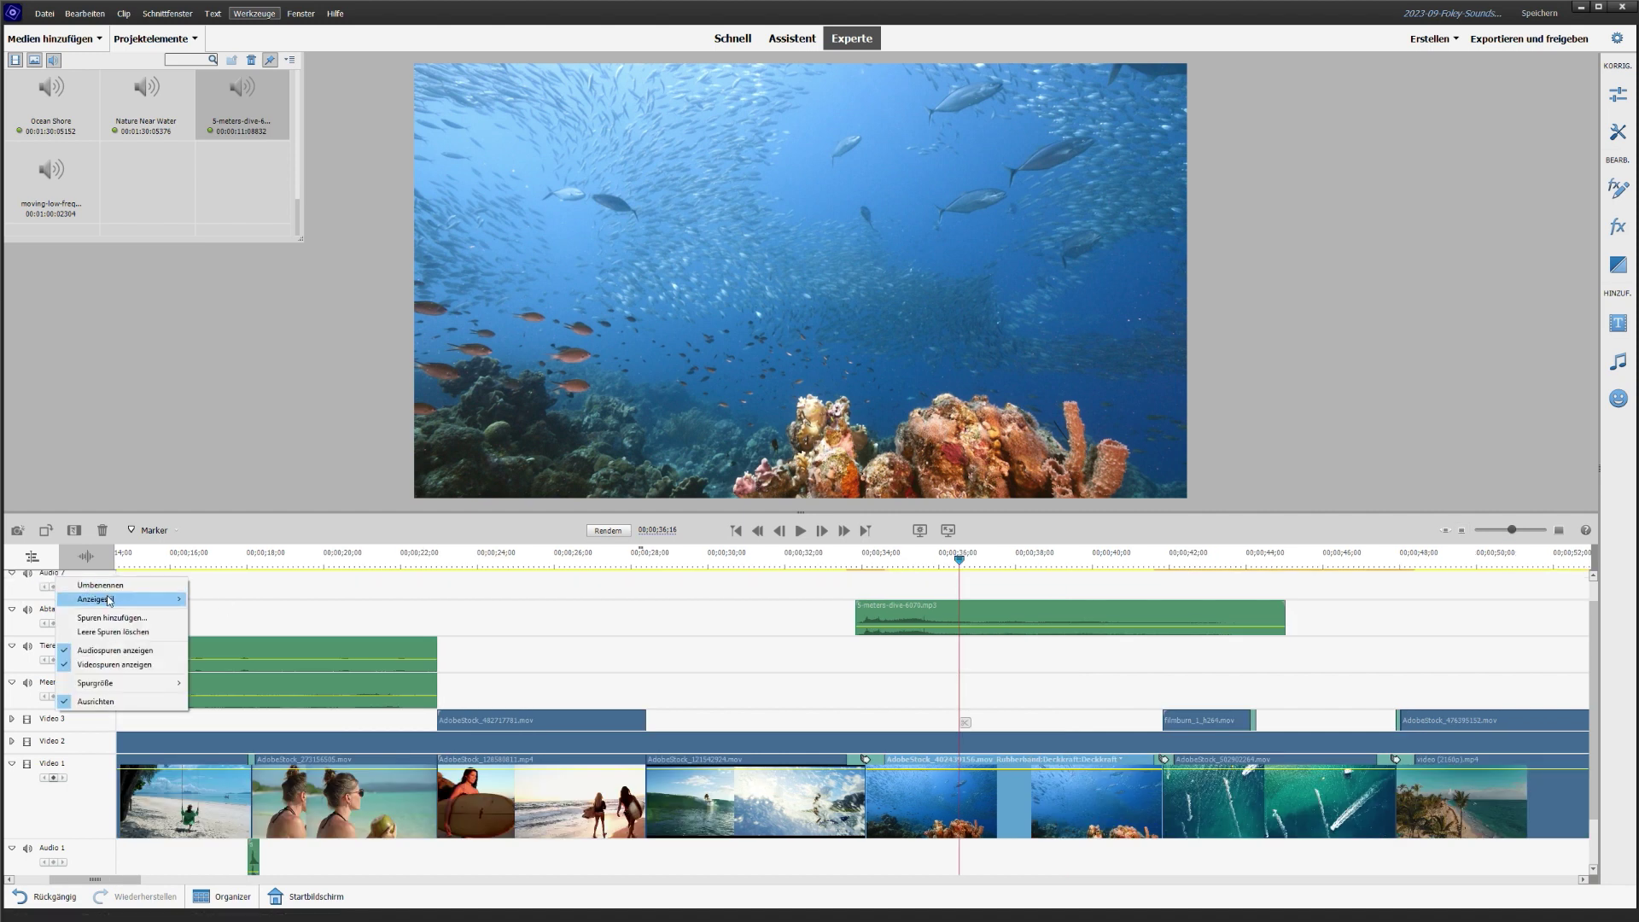
pyautogui.click(109, 597)
pyautogui.write('Unterwasser')
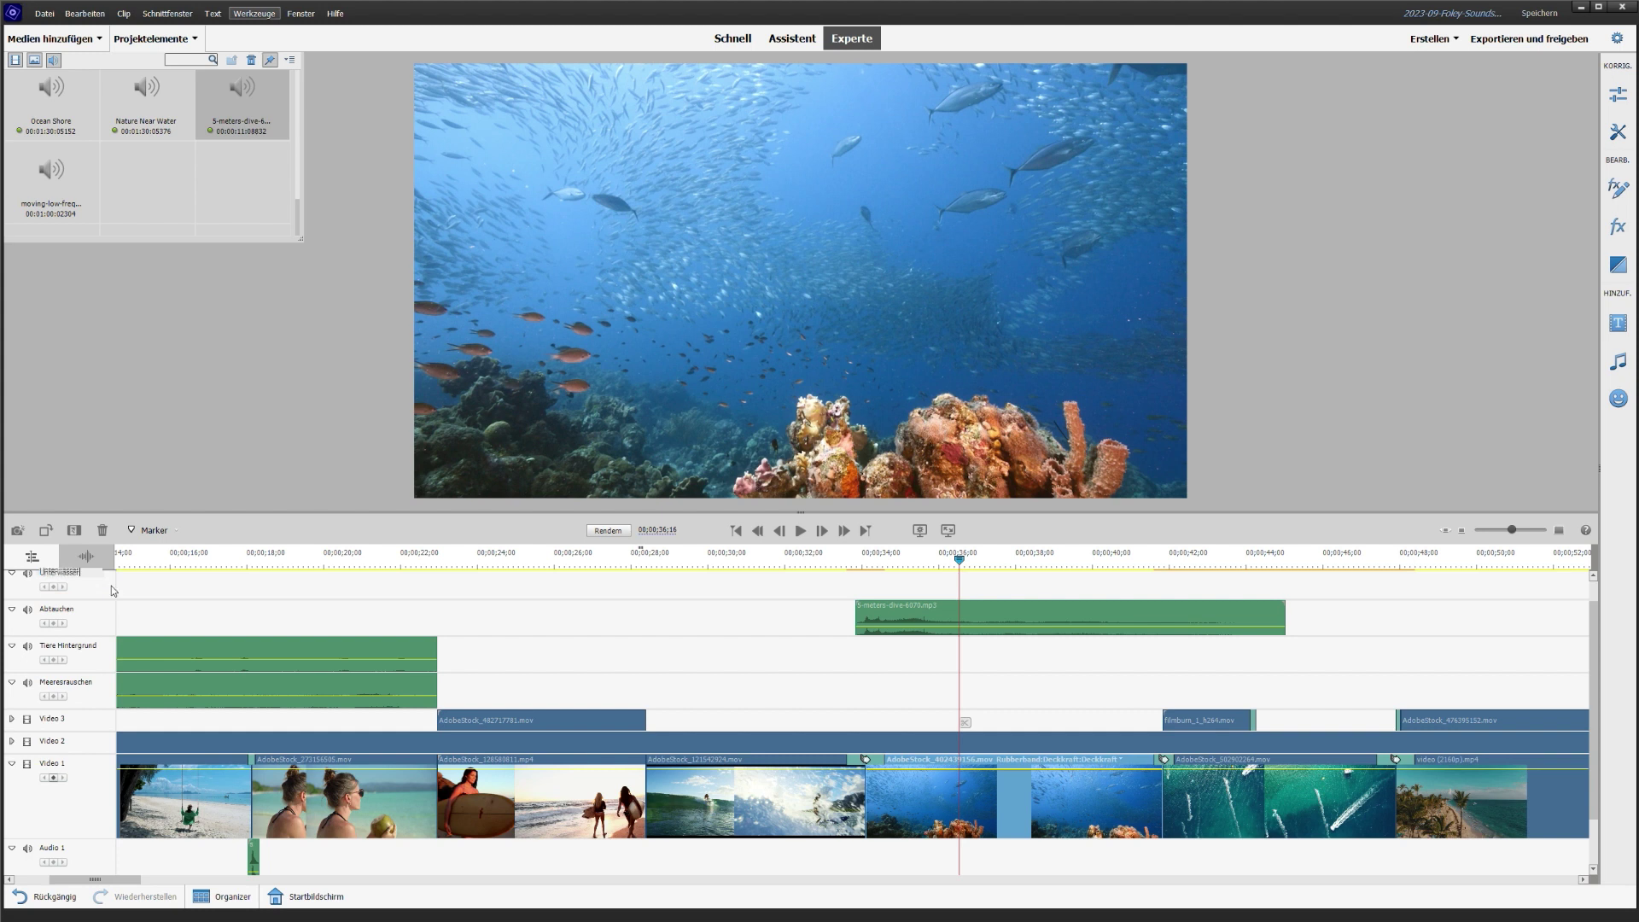
pyautogui.press('Return')
# - Place the moving-low-freq sound on Unterwasser and play back from about 33 seconds
pyautogui.moveTo(60, 208); pyautogui.dragTo(838, 598)
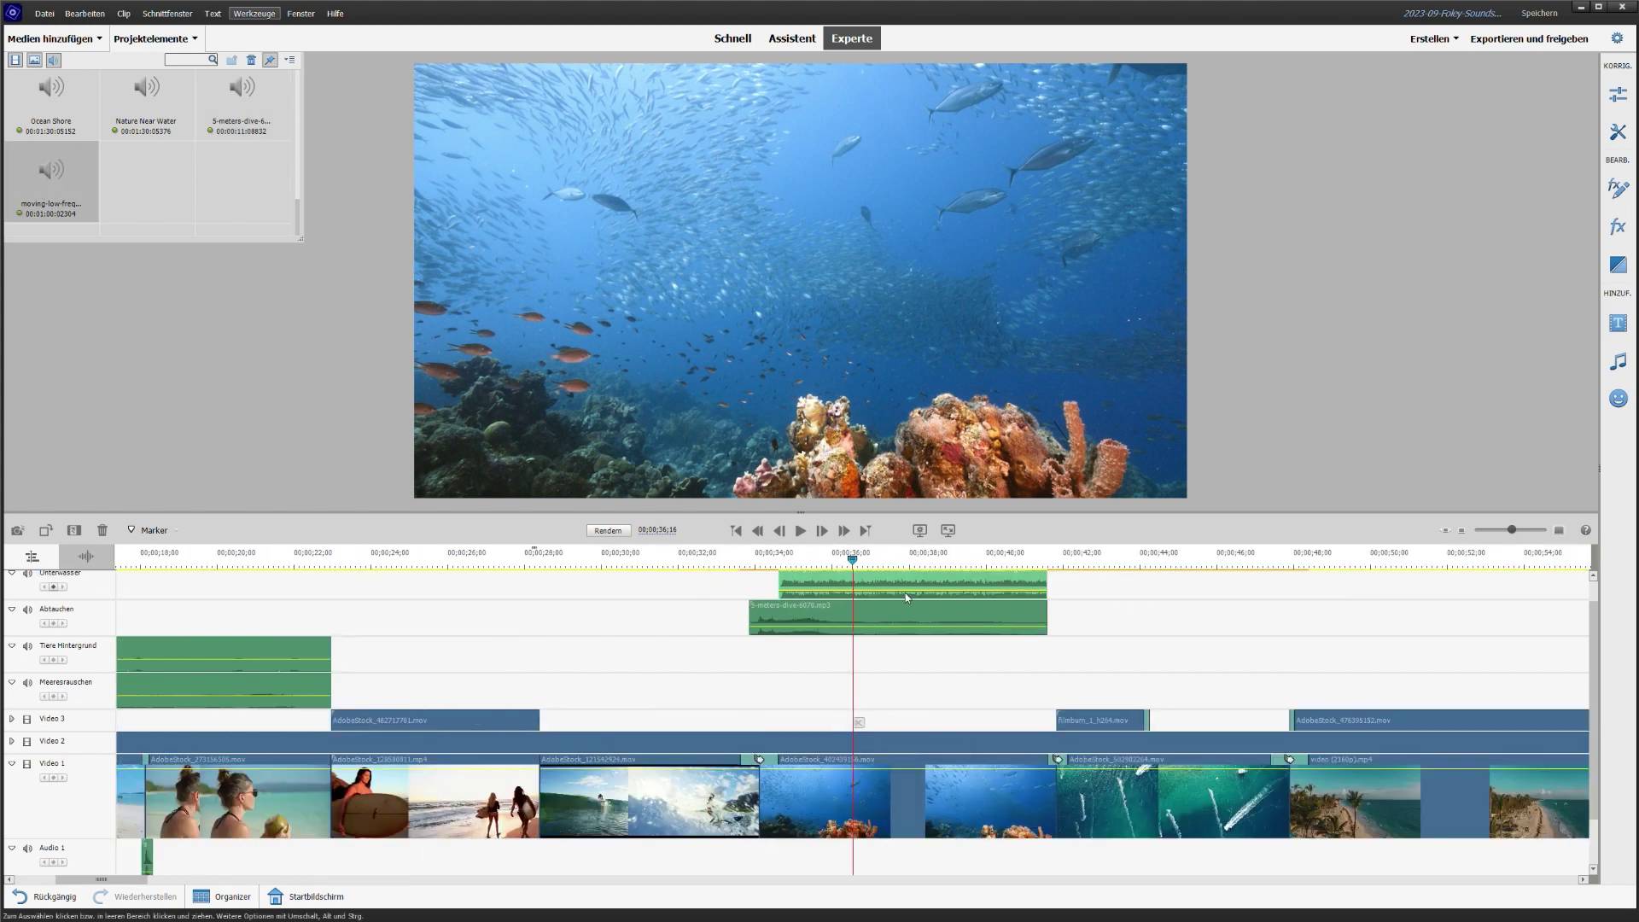
pyautogui.click(738, 565)
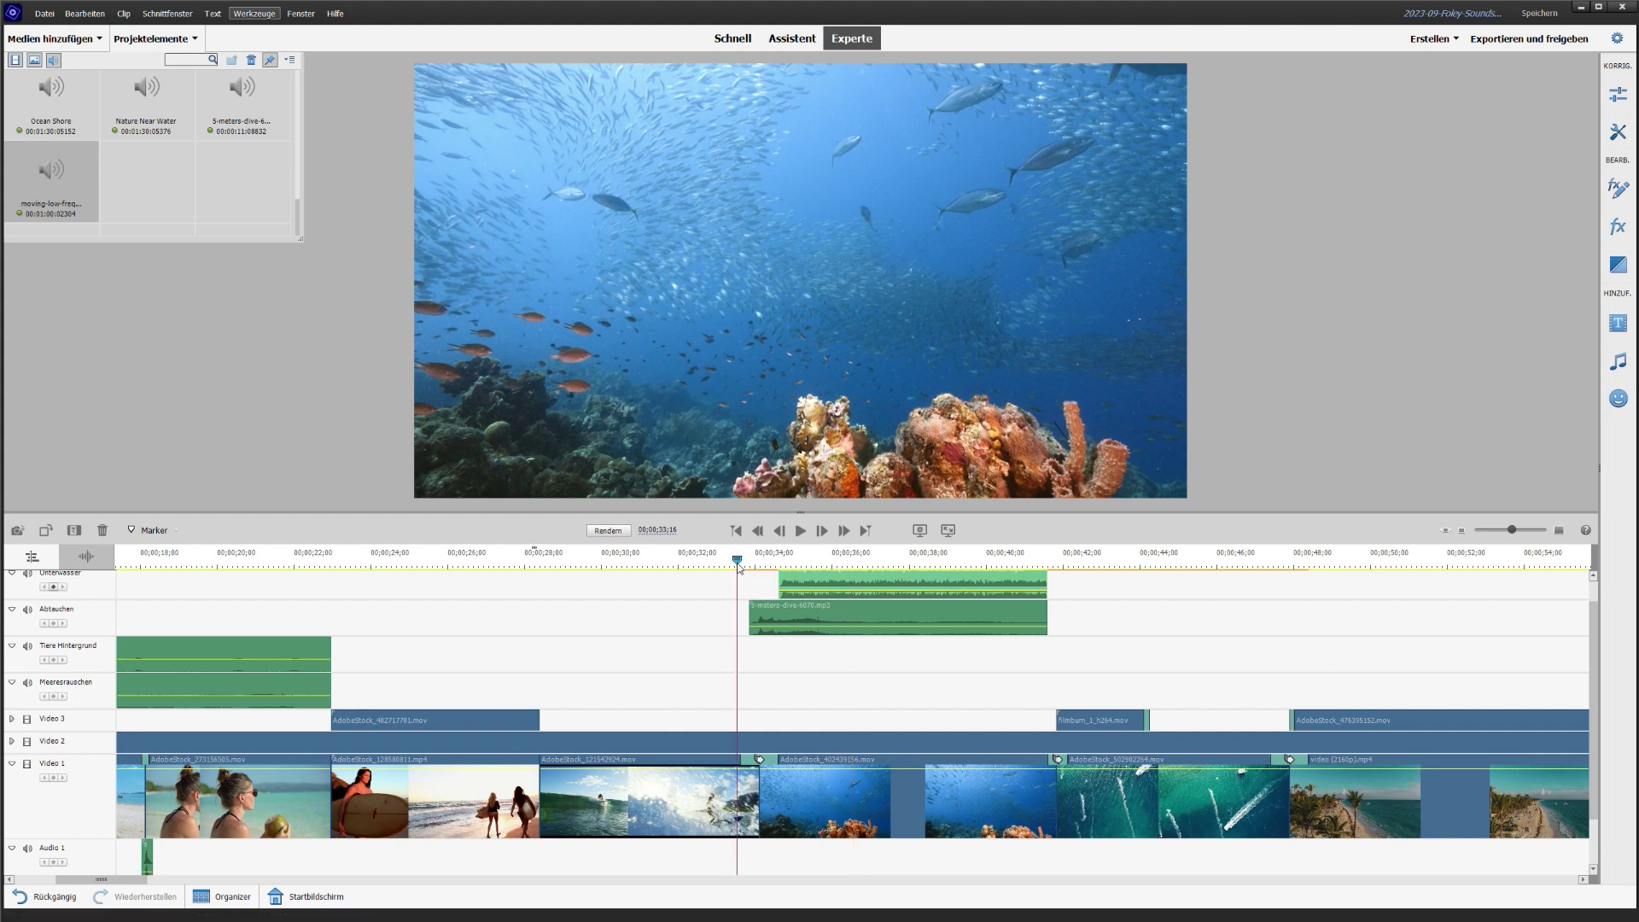
pyautogui.click(800, 533)
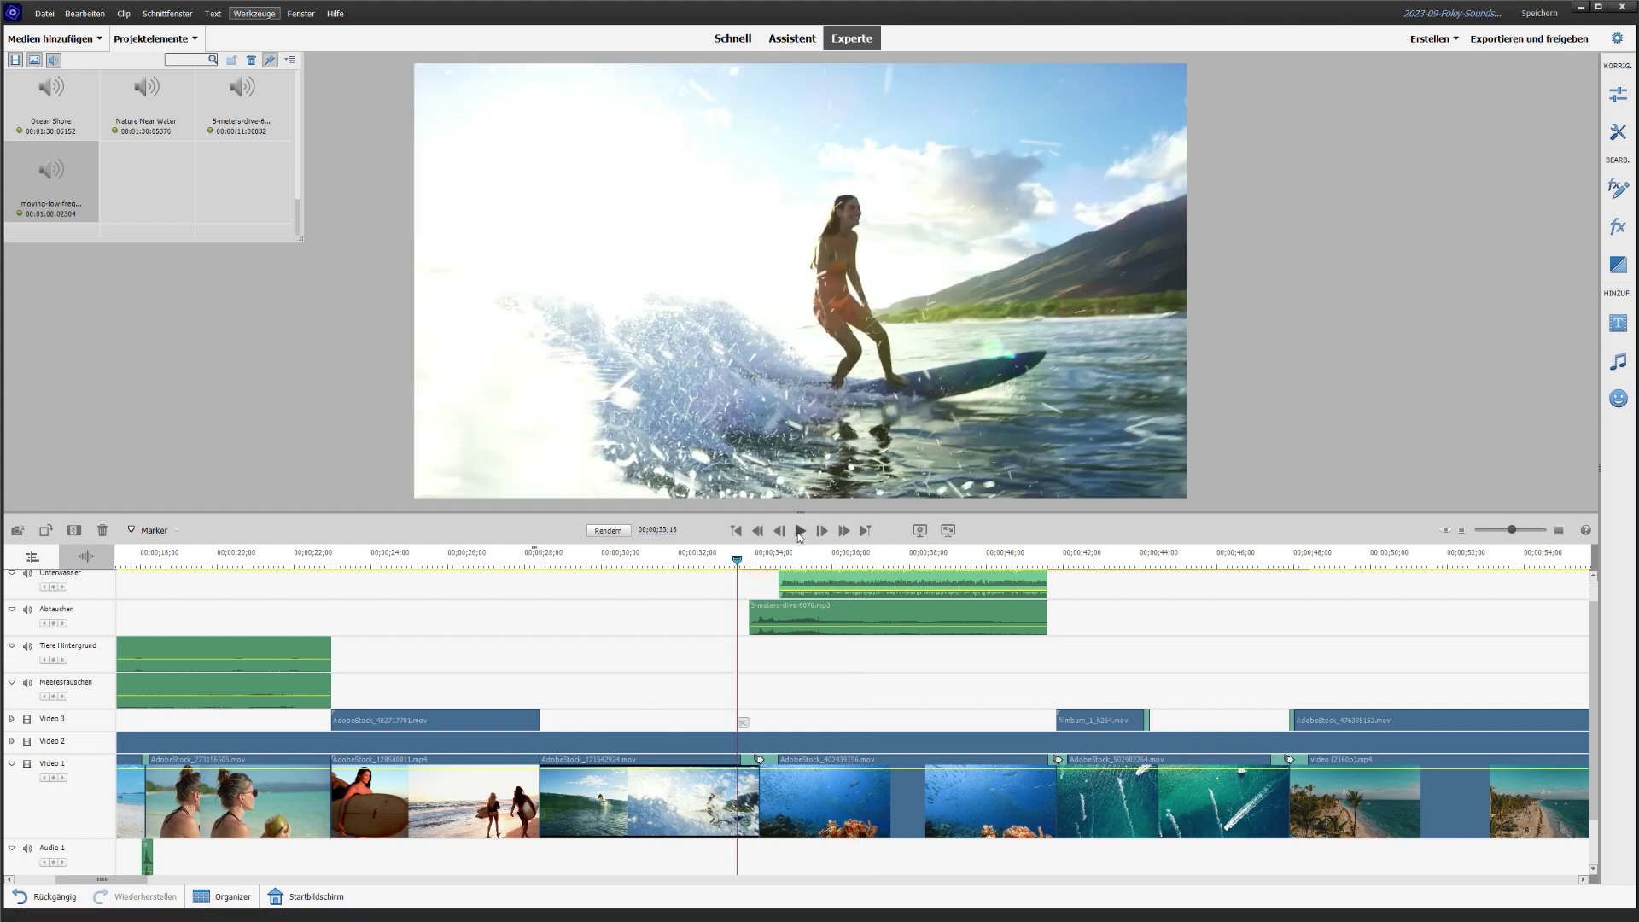
# - In the Audiomixer, lower the Unterwasser track level to -12,0 and play it back
pyautogui.click(253, 13)
pyautogui.click(265, 92)
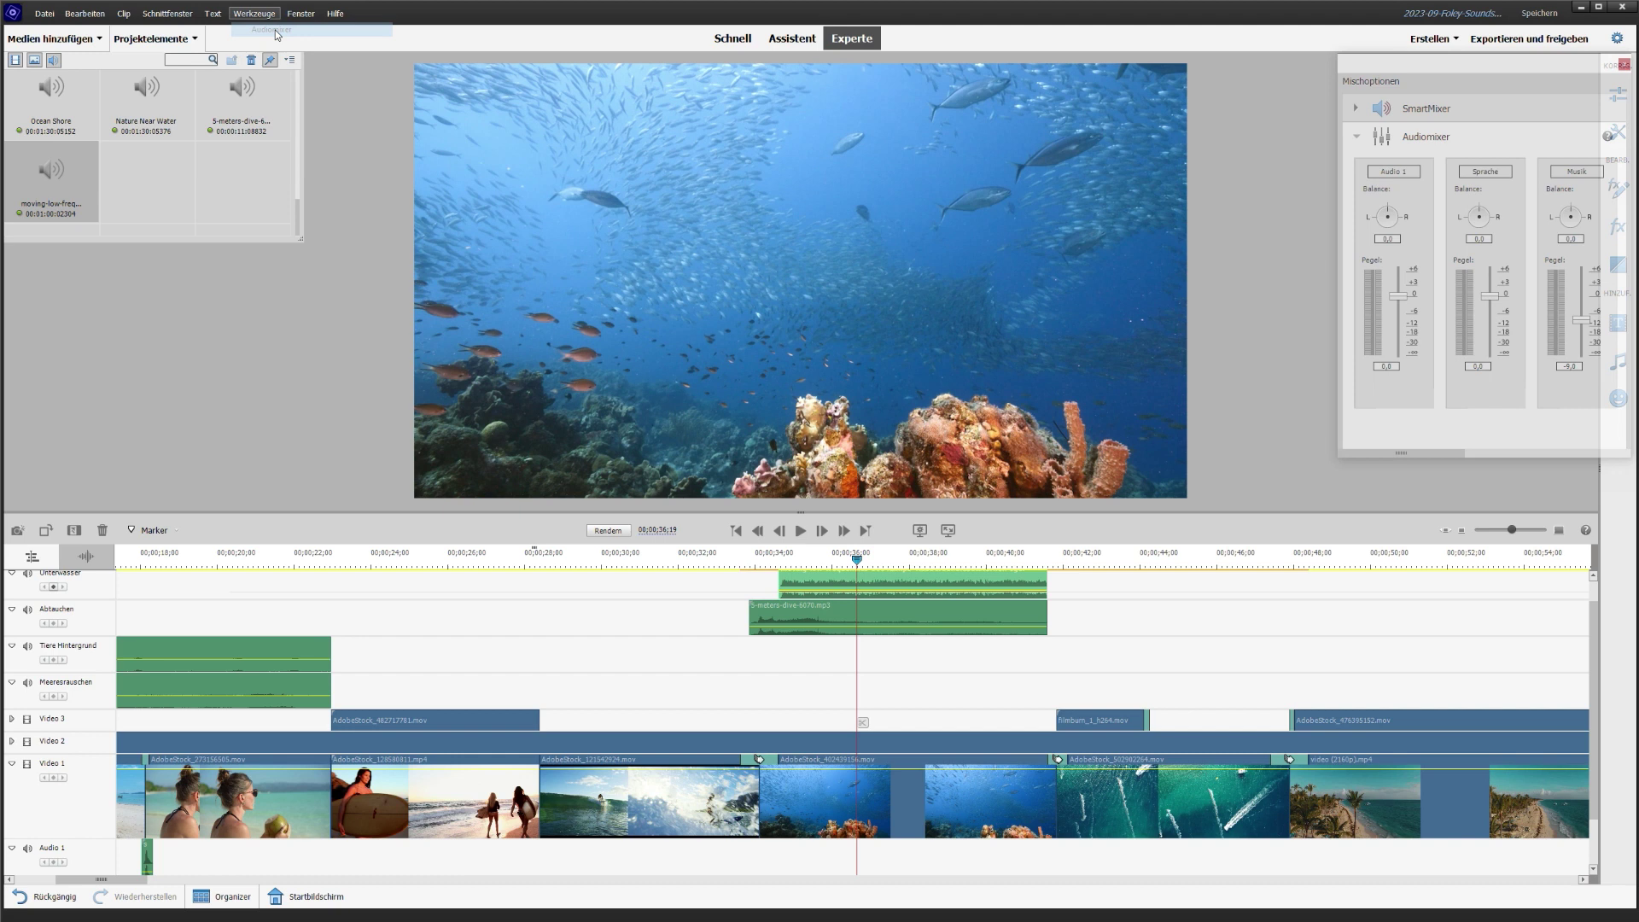
pyautogui.moveTo(1337, 406); pyautogui.dragTo(914, 361)
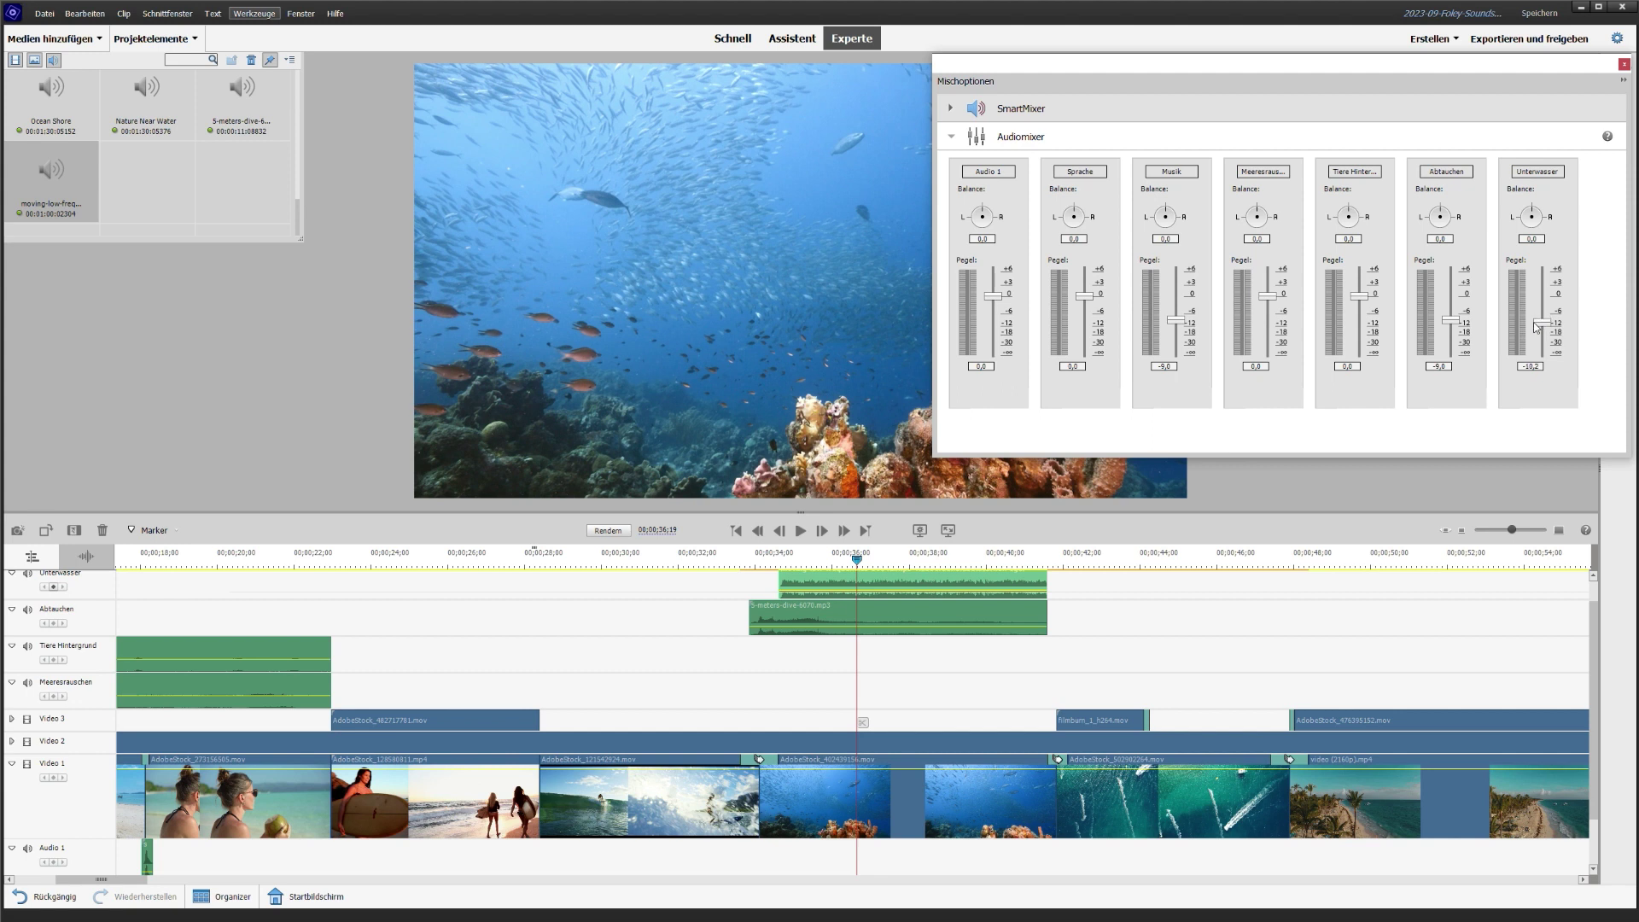
pyautogui.moveTo(1528, 325); pyautogui.dragTo(1520, 327)
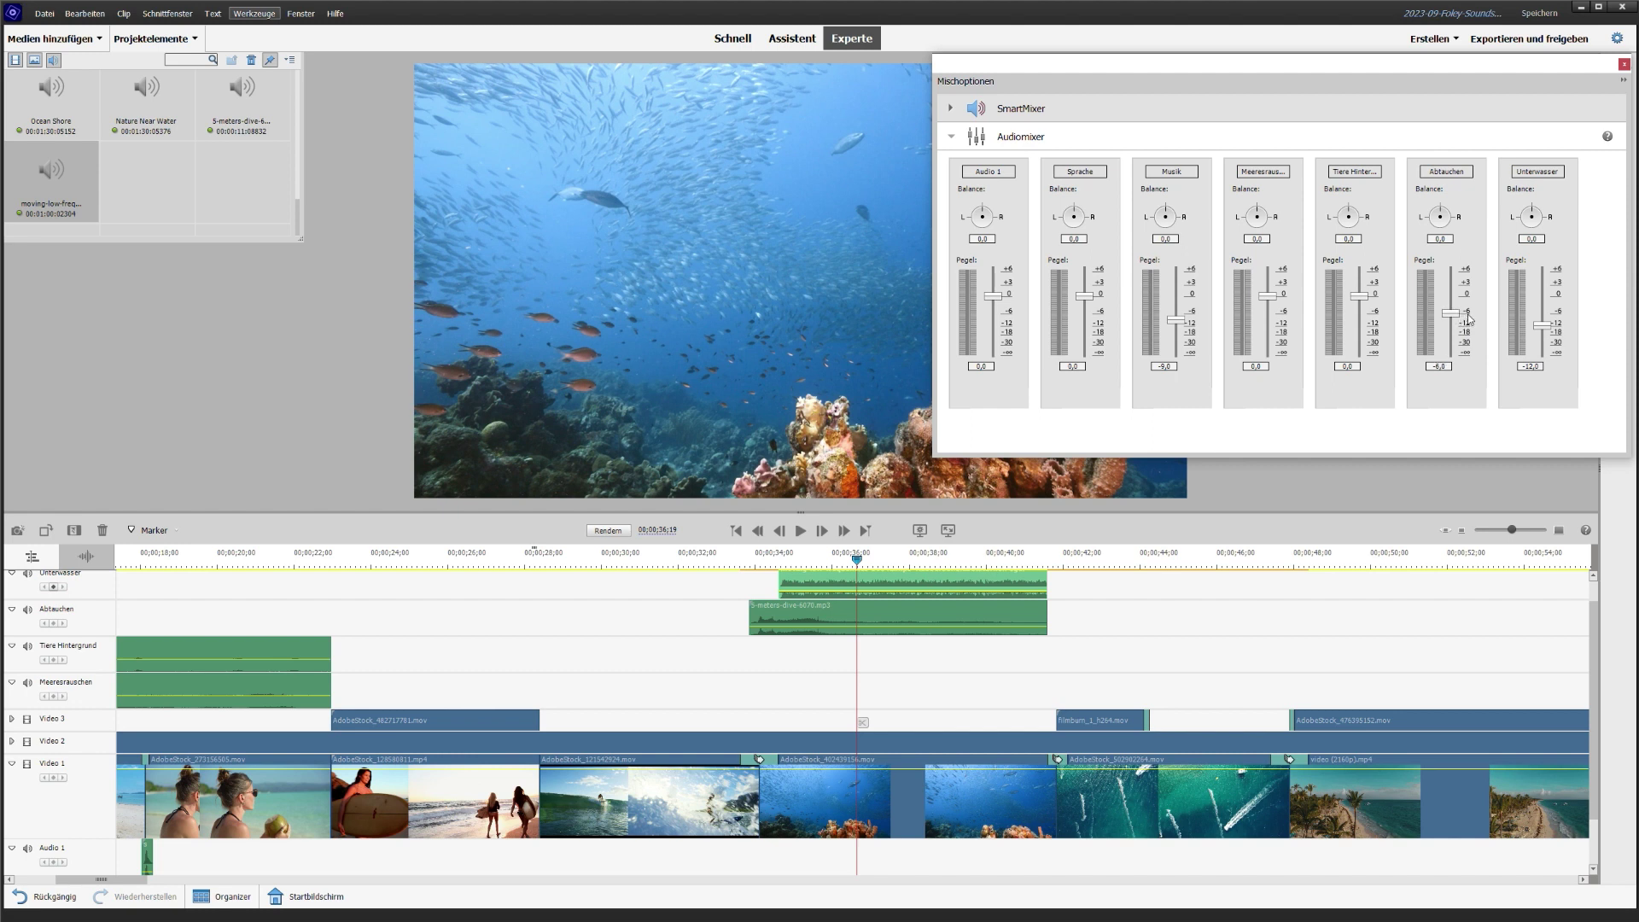
pyautogui.click(798, 451)
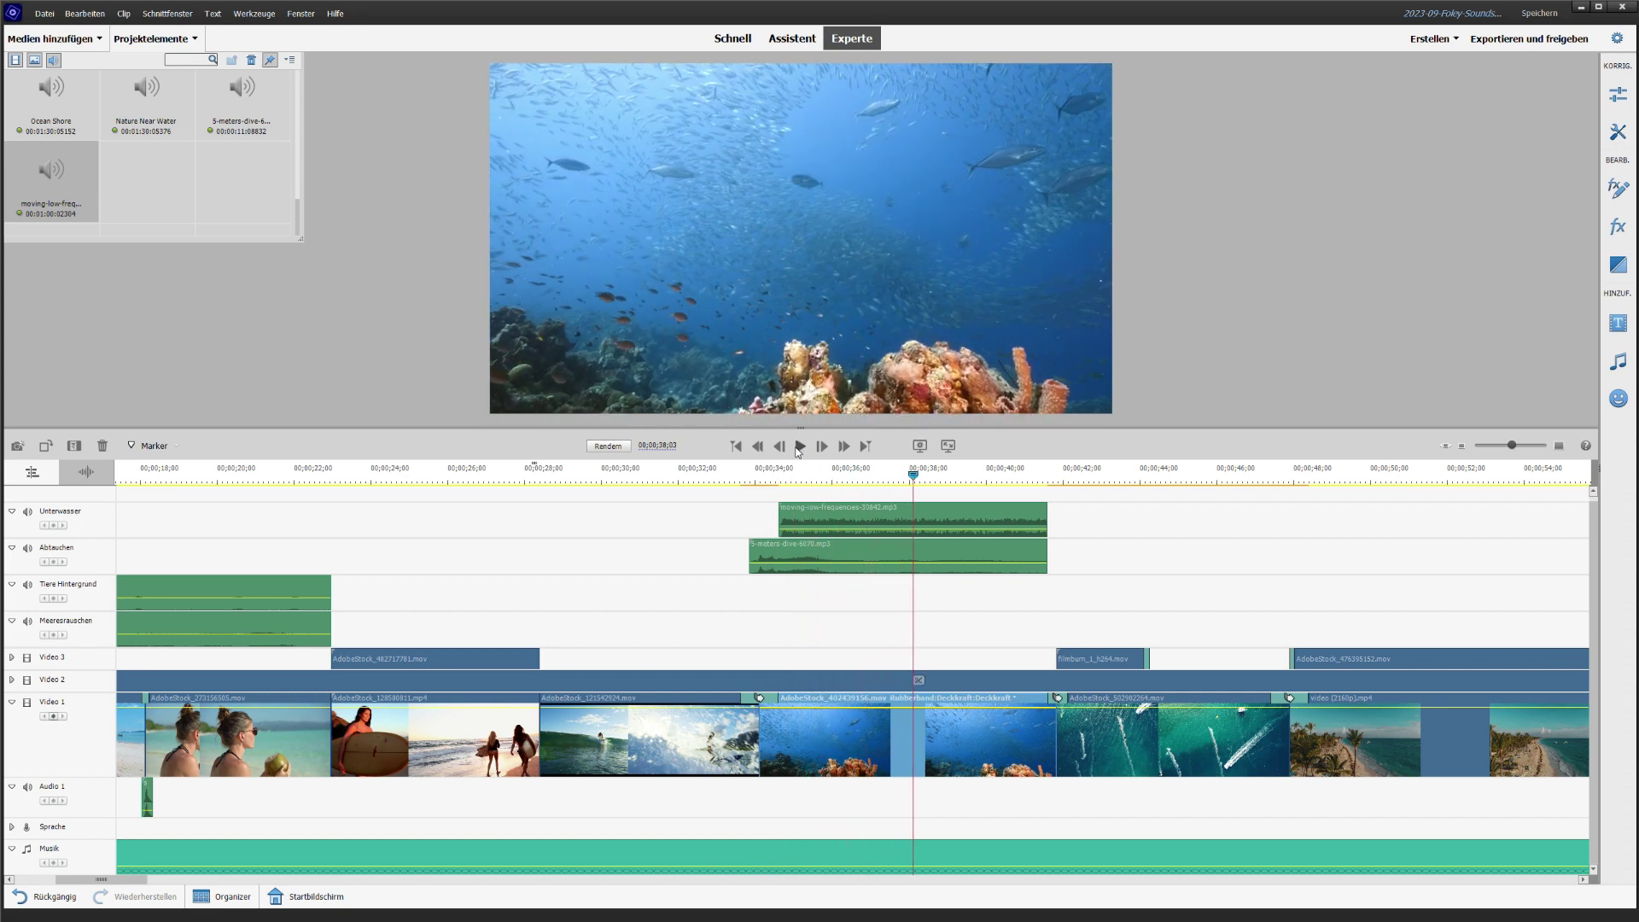
# - Reopen the Audiomixer and lower the Abtauchen track level to about -7
pyautogui.click(254, 13)
pyautogui.click(277, 37)
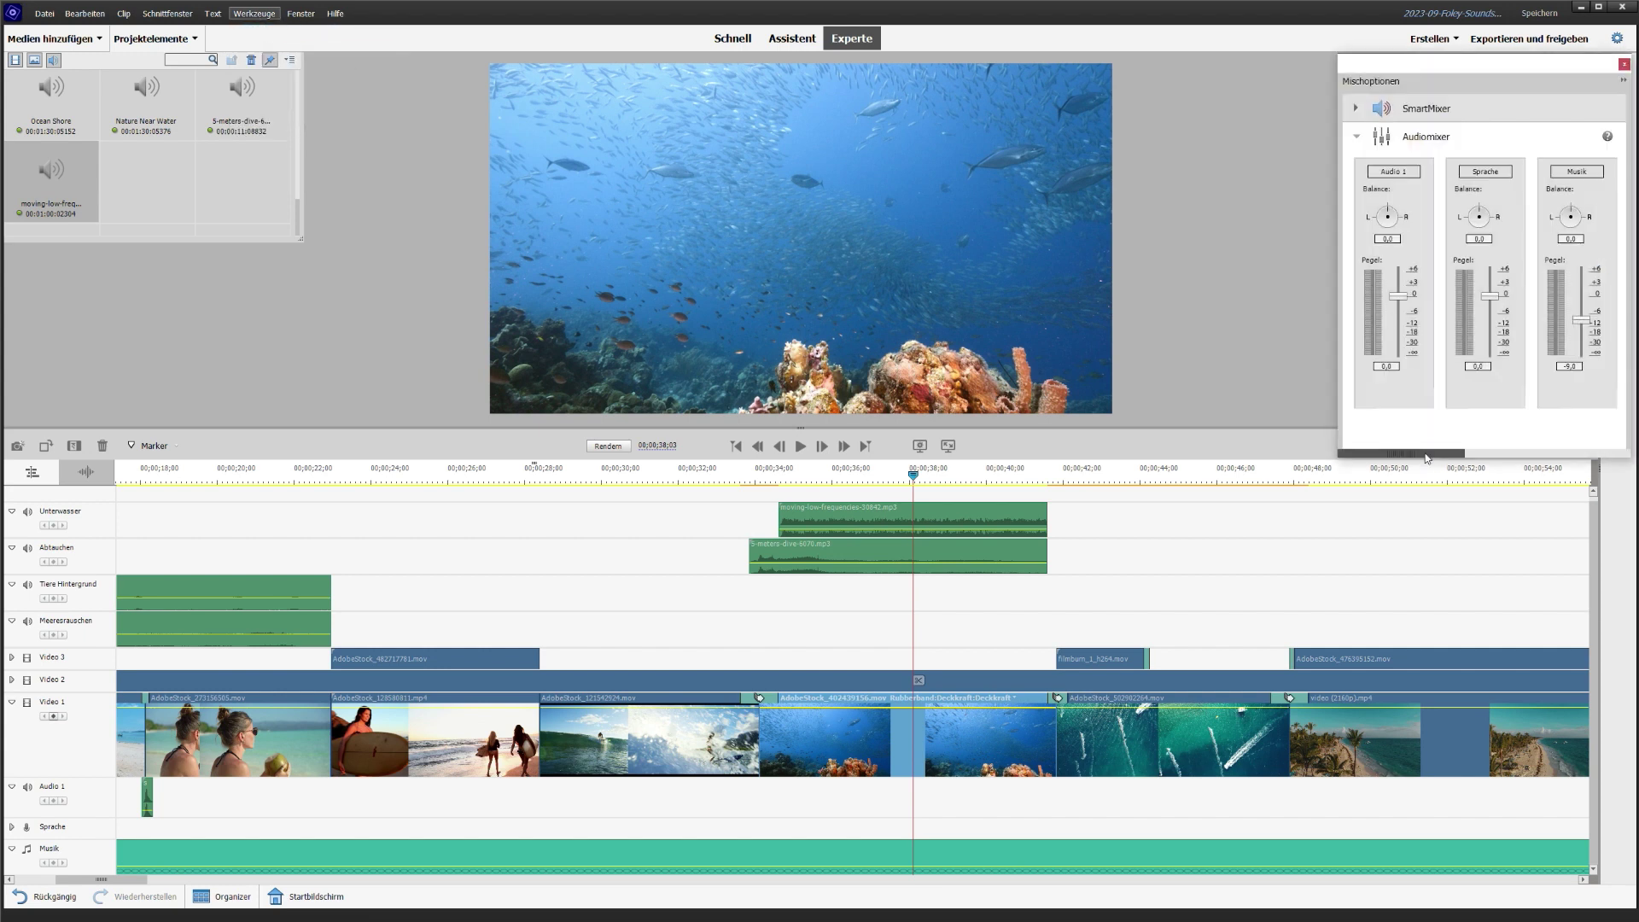
pyautogui.moveTo(1486, 309); pyautogui.dragTo(1486, 314)
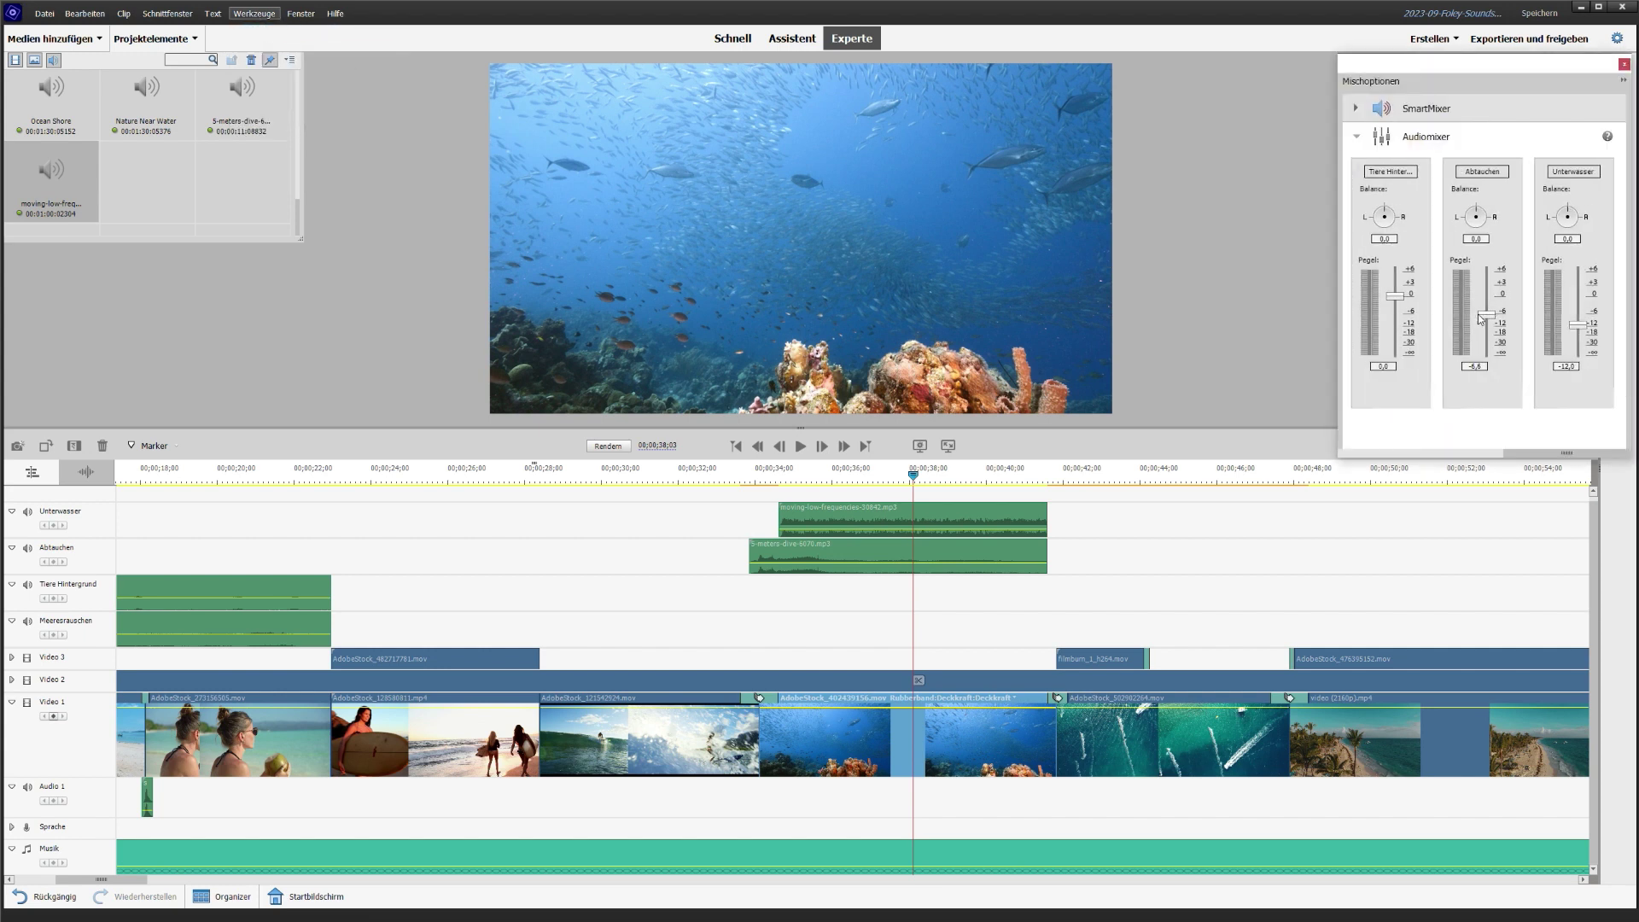
pyautogui.moveTo(1475, 315); pyautogui.dragTo(1473, 316)
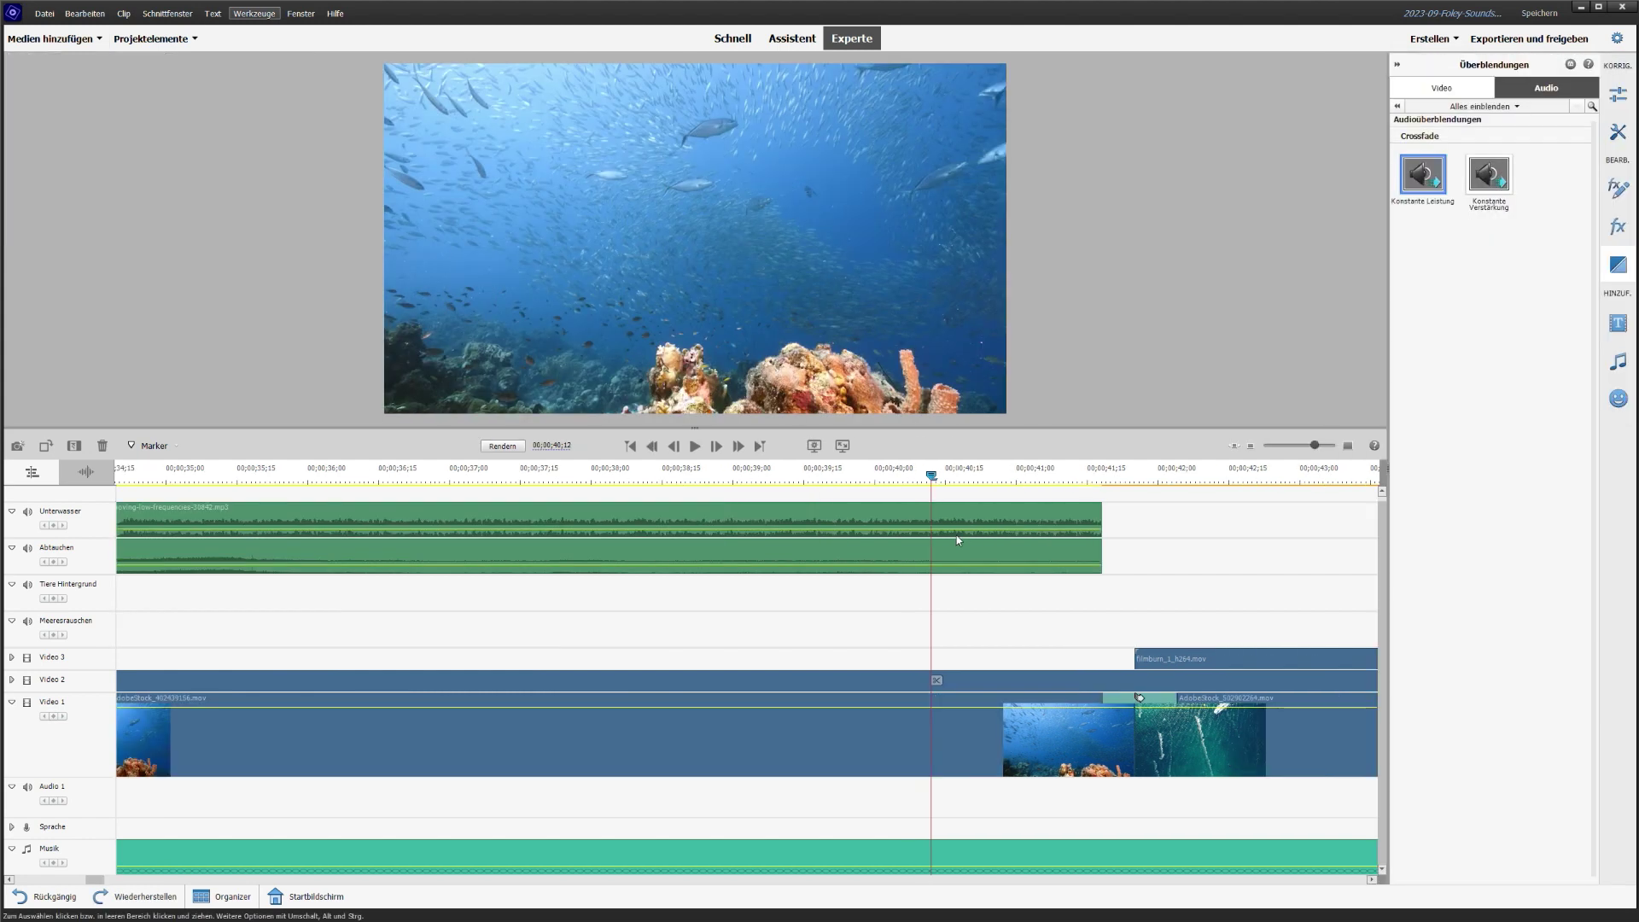
# - Add two volume keyframes at the Unterwasser clip's end, pulling the last down to fade out
pyautogui.click(940, 536)
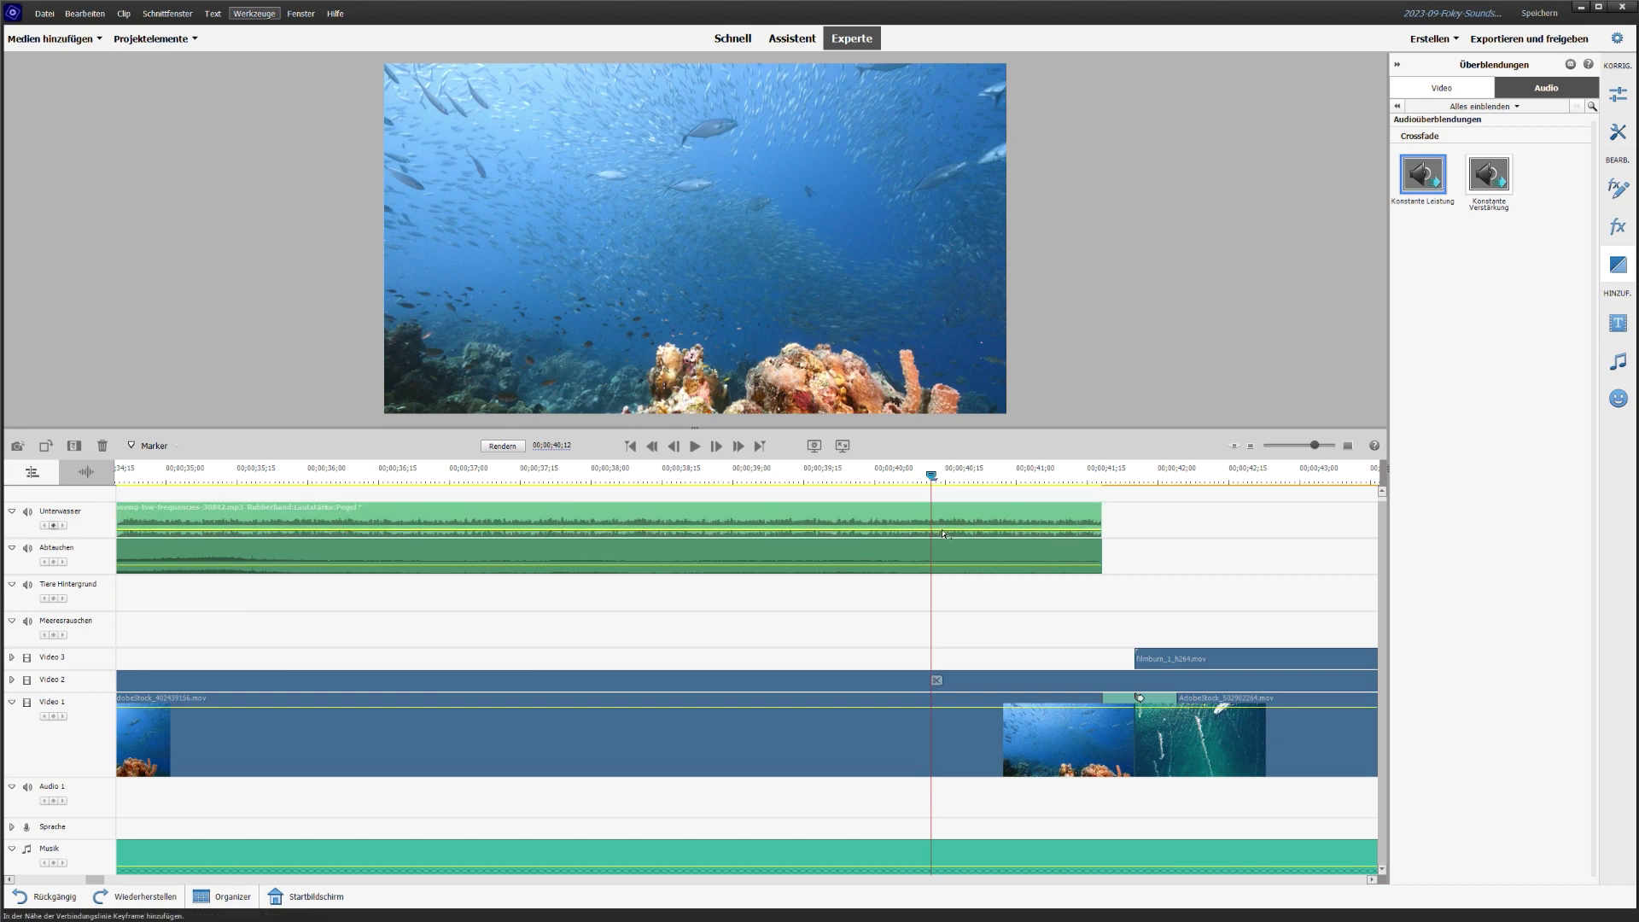
pyautogui.keyDown('ctrl'); pyautogui.click(944, 531); pyautogui.keyUp('ctrl')
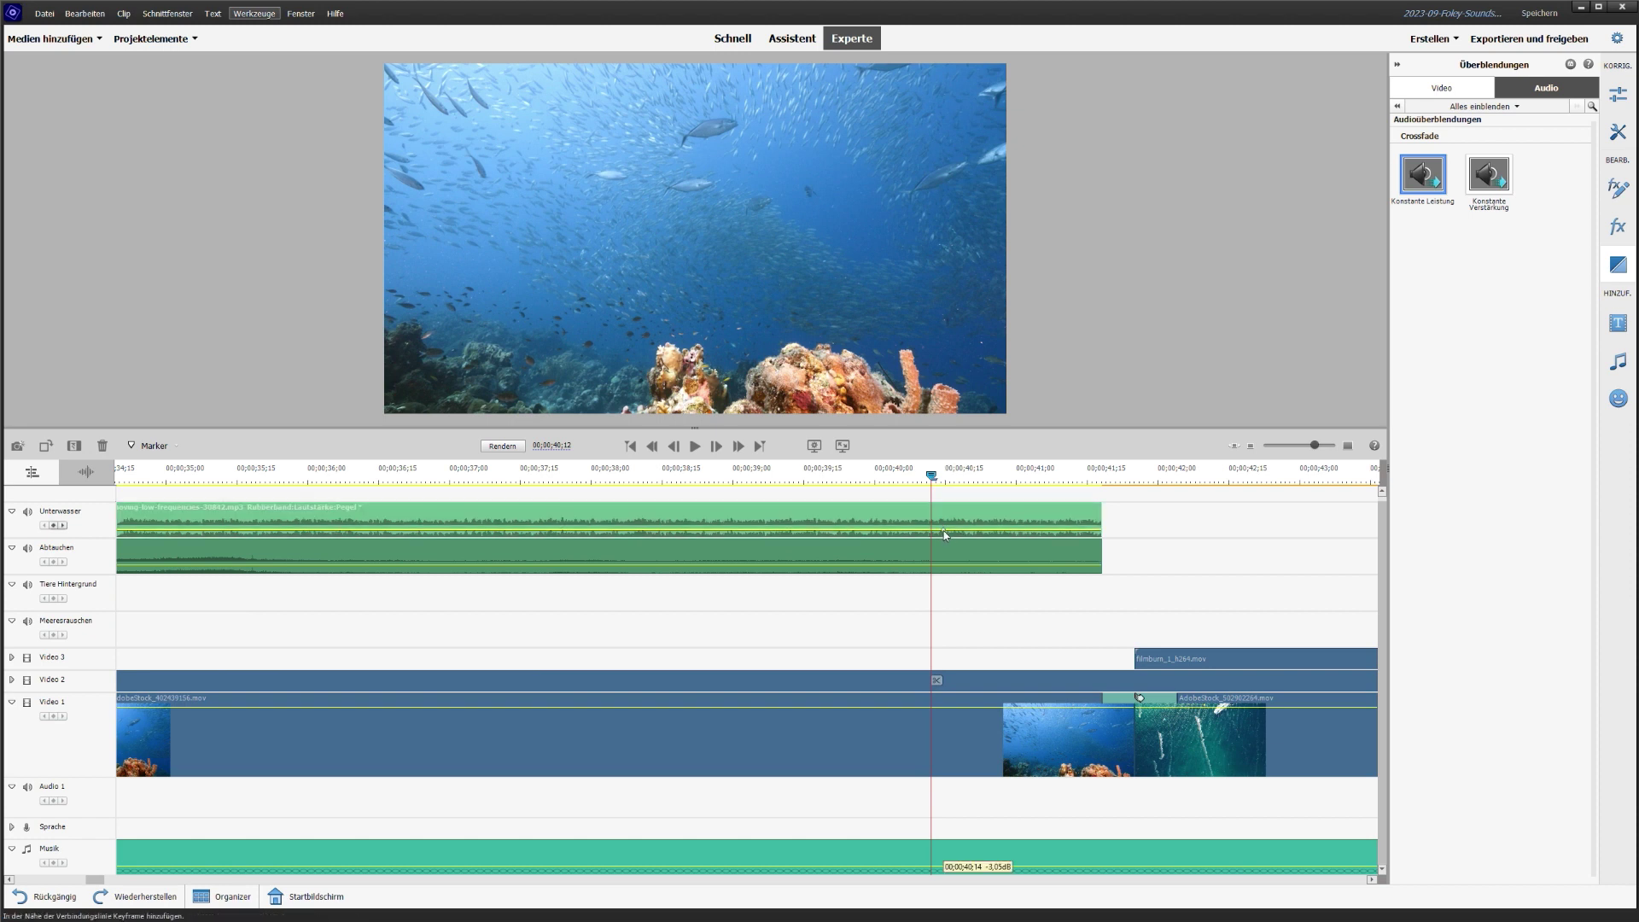
pyautogui.keyDown('ctrl'); pyautogui.click(1097, 531); pyautogui.keyUp('ctrl')
pyautogui.moveTo(1102, 539); pyautogui.dragTo(1114, 545)
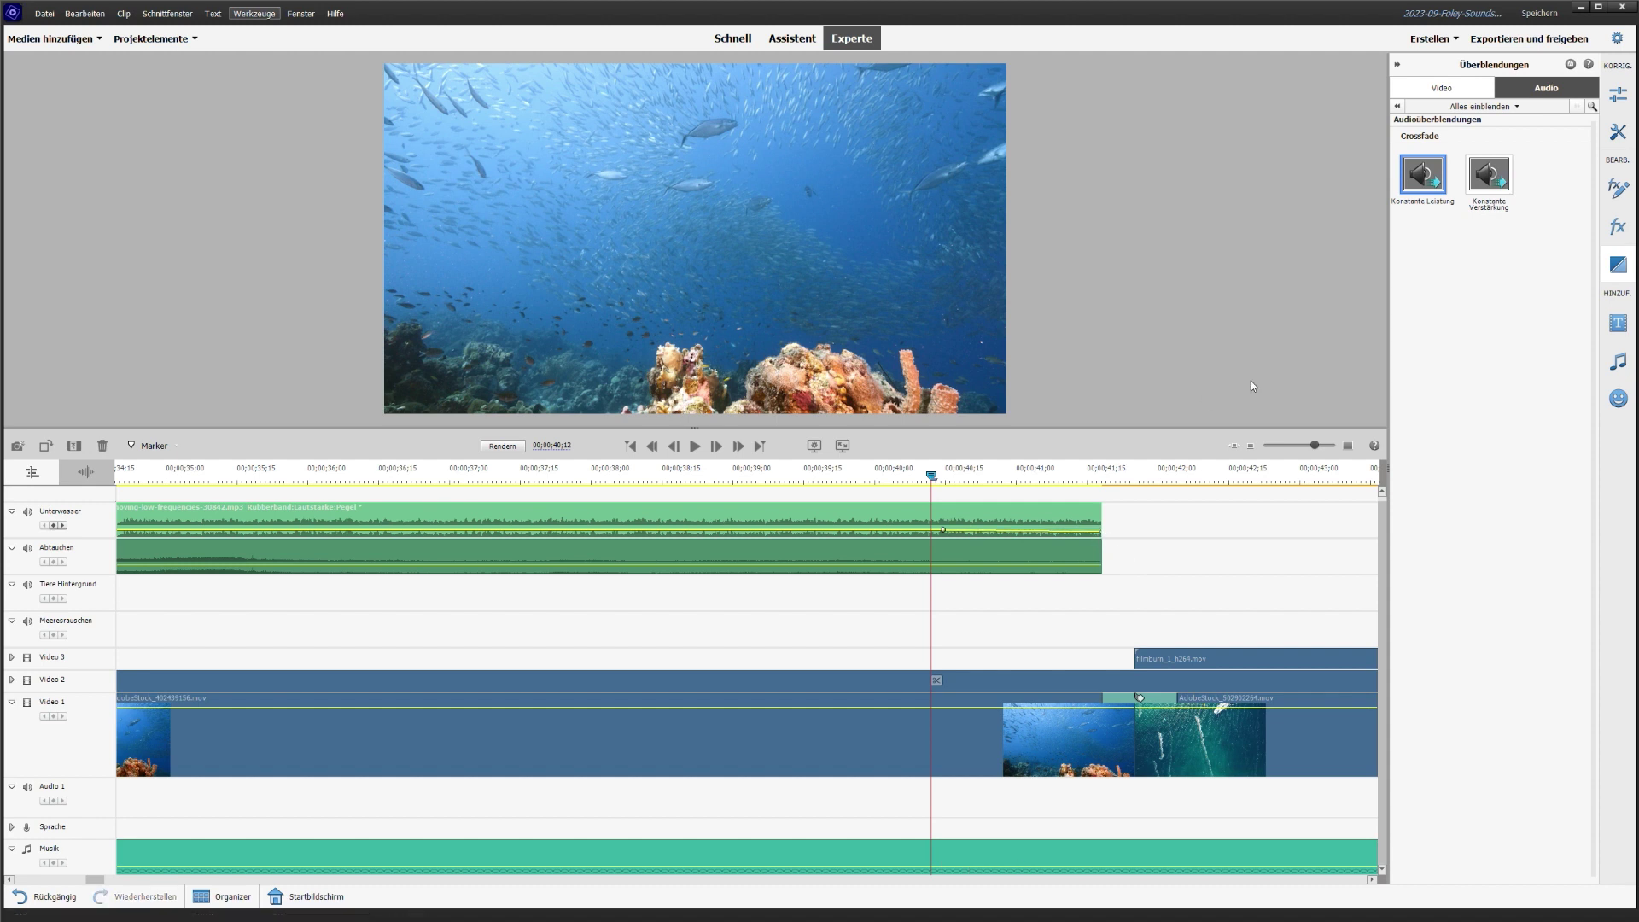
pyautogui.click(1618, 266)
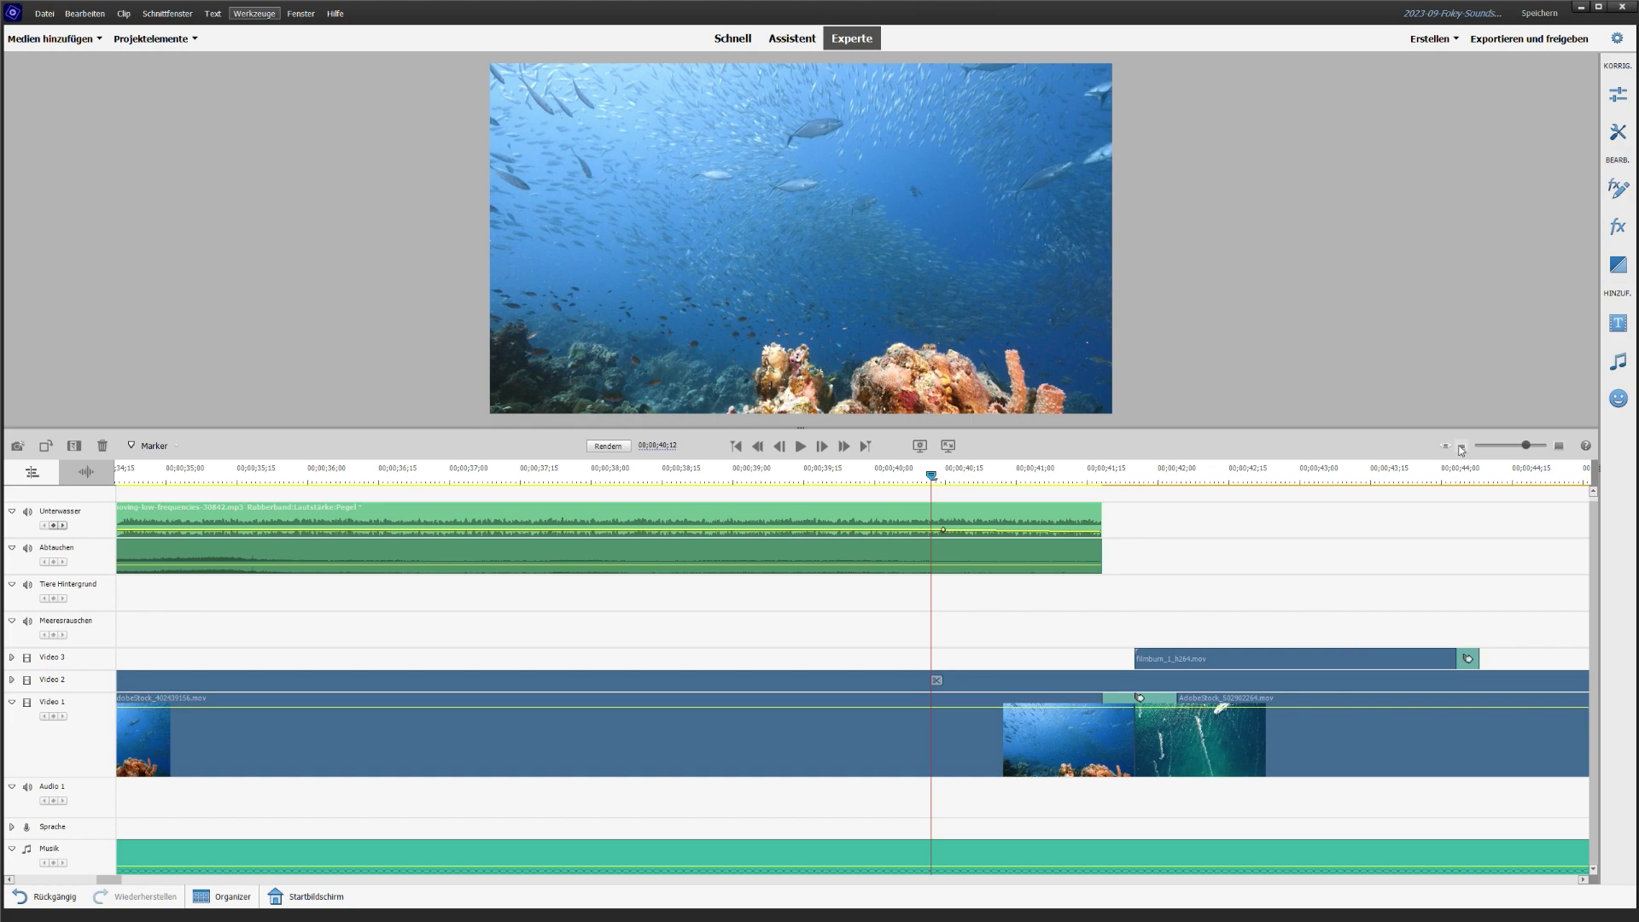
pyautogui.click(1460, 448)
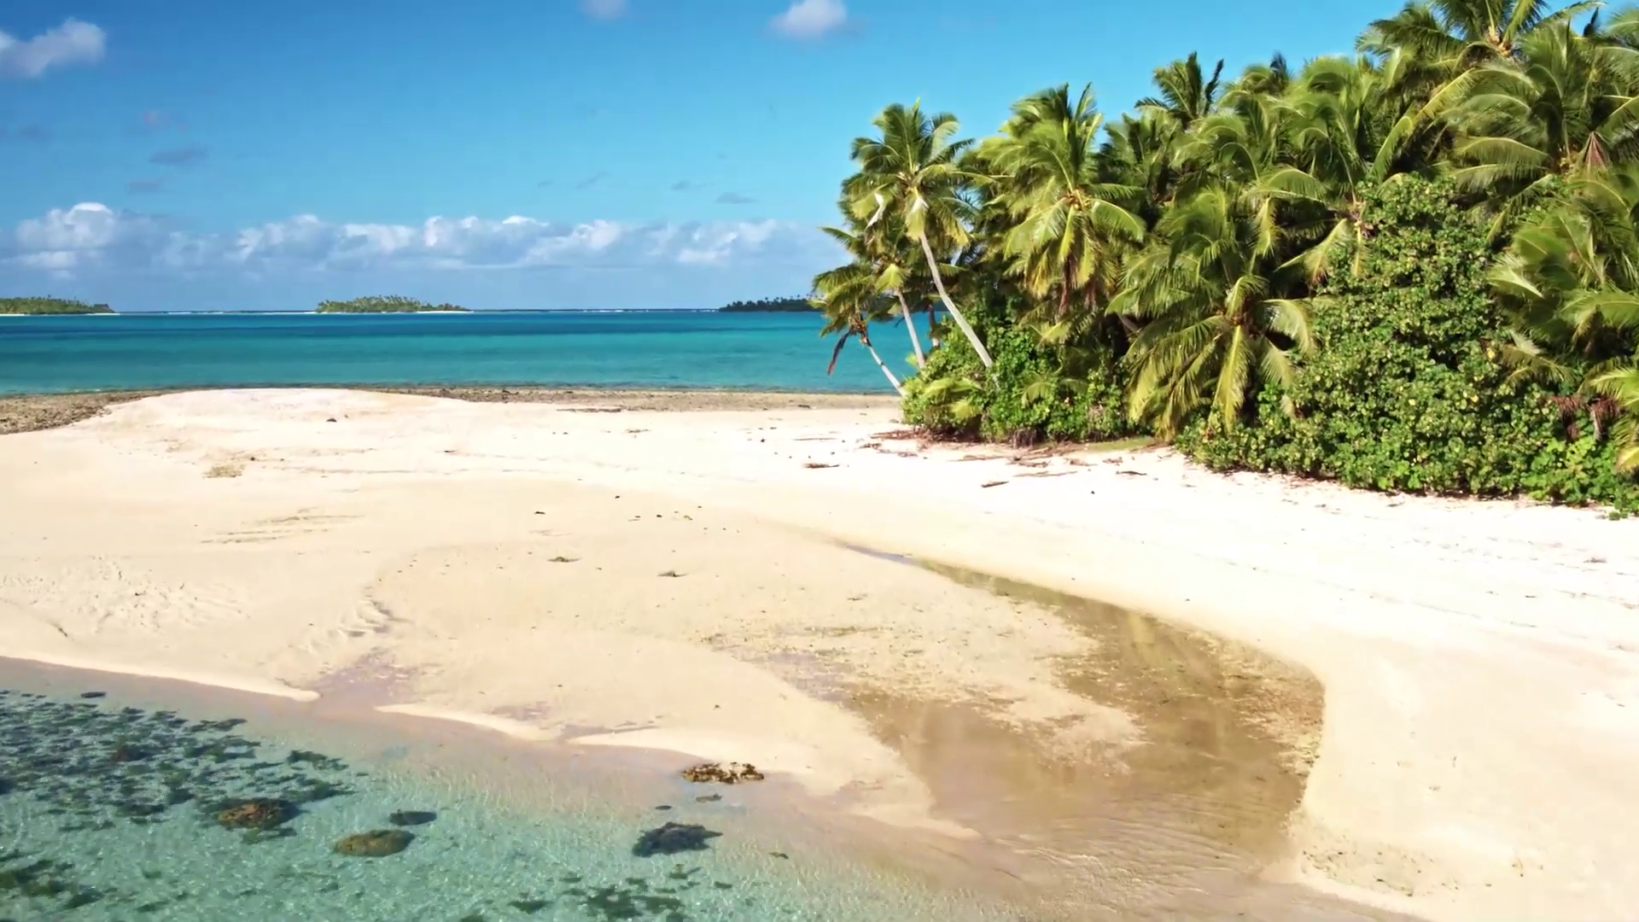